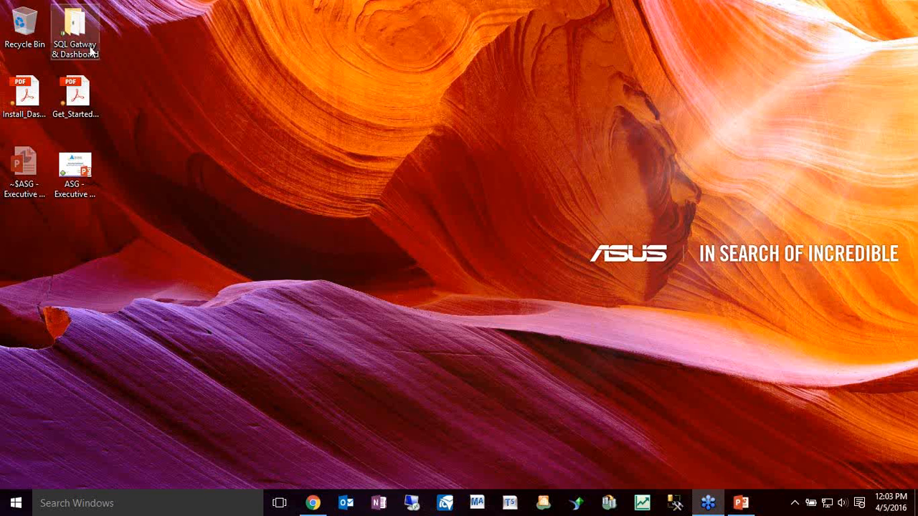
Switch to Chrome and bring up the Sage Support home page after the Sage Knowledgebase partner portal page
{"action": "left_click", "coordinate": [306, 509]}
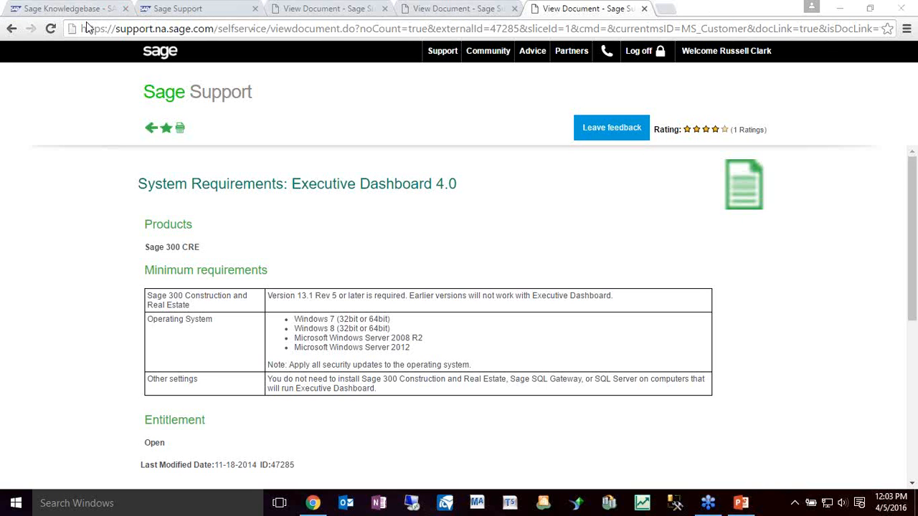
{"action": "left_click", "coordinate": [59, 10]}
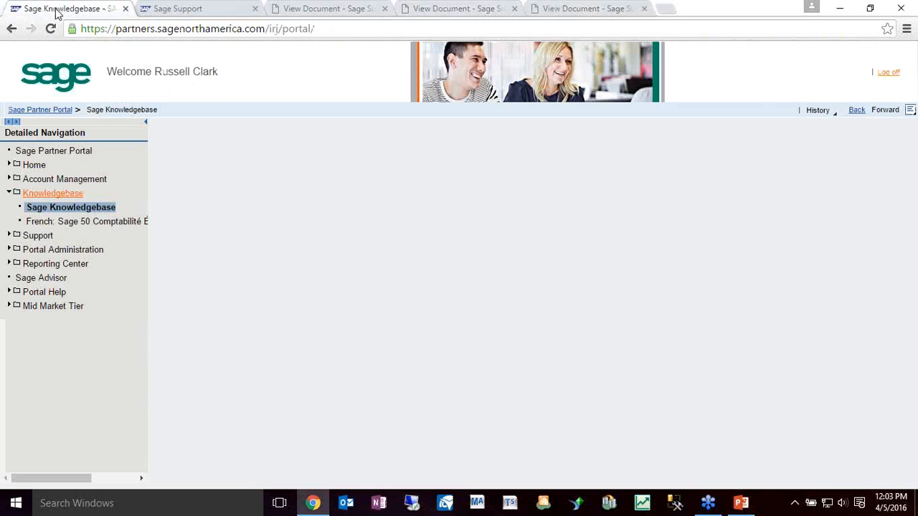
{"action": "left_click", "coordinate": [176, 10]}
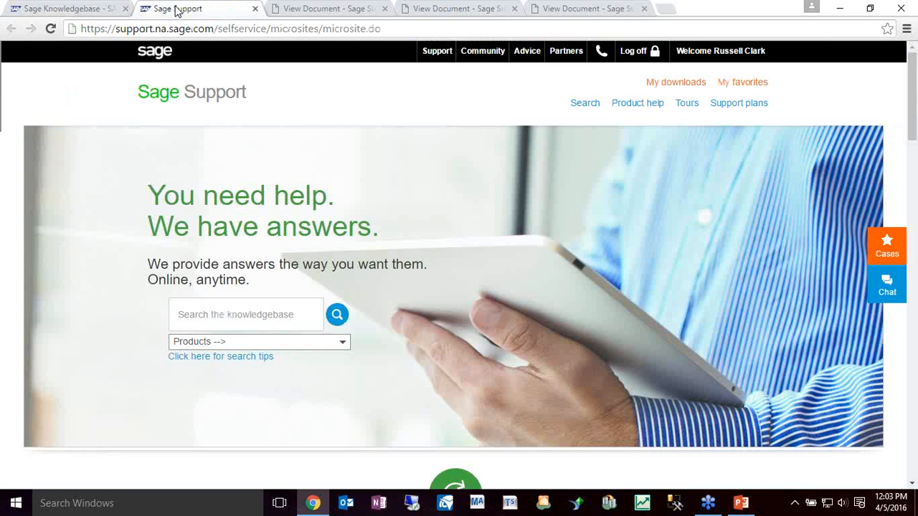
Enter "Sage sql gateway" as the knowledgebase search text and select Sage 300 CRE as the product
{"action": "left_click", "coordinate": [209, 324]}
{"action": "type", "text": "sa"}
{"action": "left_click", "coordinate": [214, 341]}
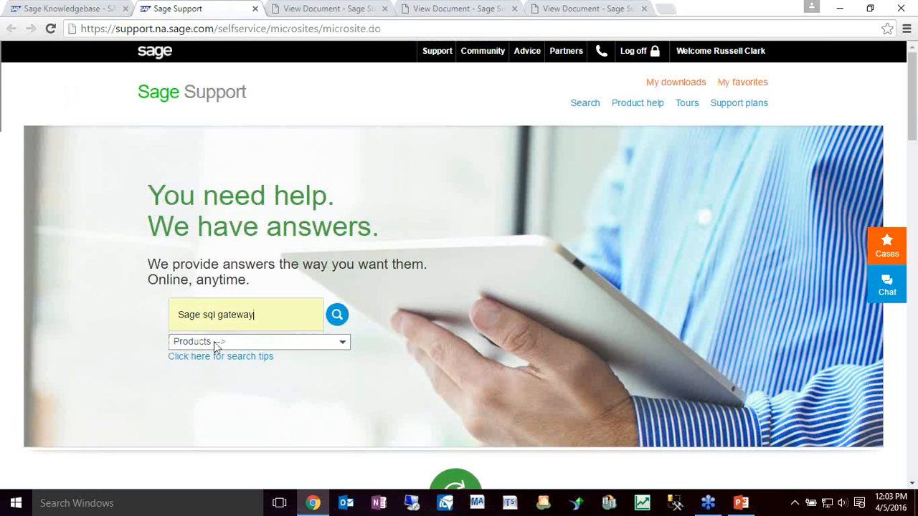
{"action": "left_click", "coordinate": [232, 344]}
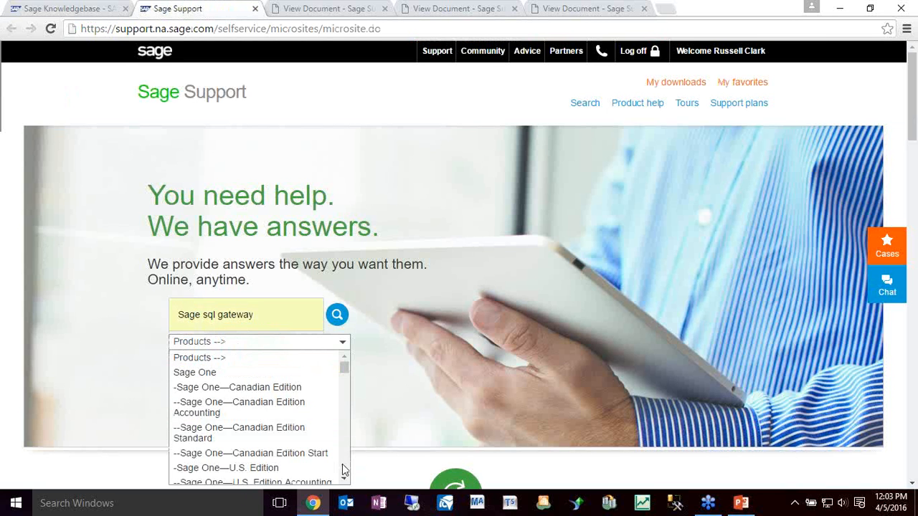
{"action": "scroll", "coordinate": [342, 464], "scroll_direction": "down", "scroll_amount": 10}
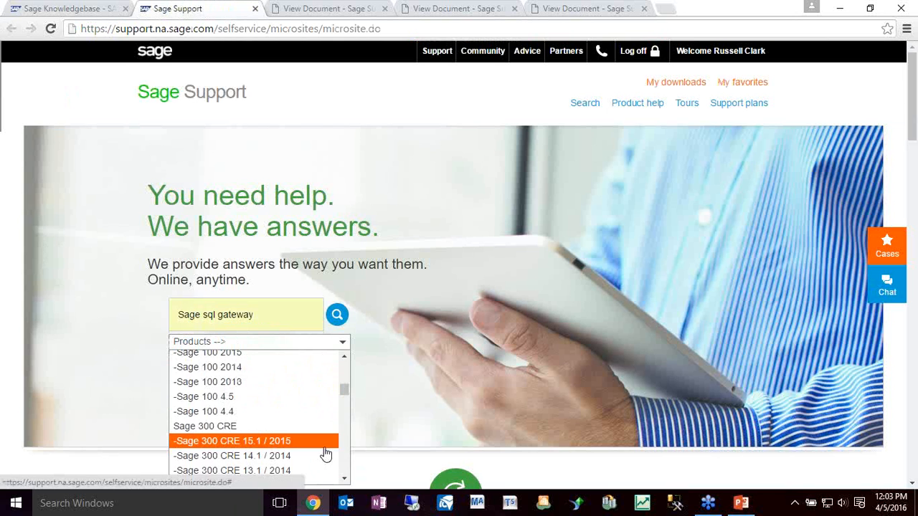
{"action": "left_click", "coordinate": [319, 430]}
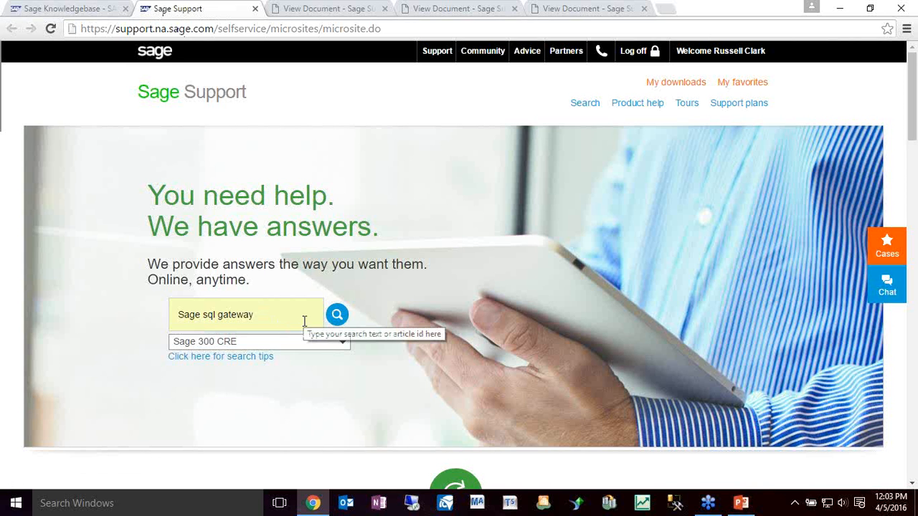
Examine the documentation and related resources on the already open Sage SQL Gateway Resource Page
{"action": "left_click", "coordinate": [343, 10]}
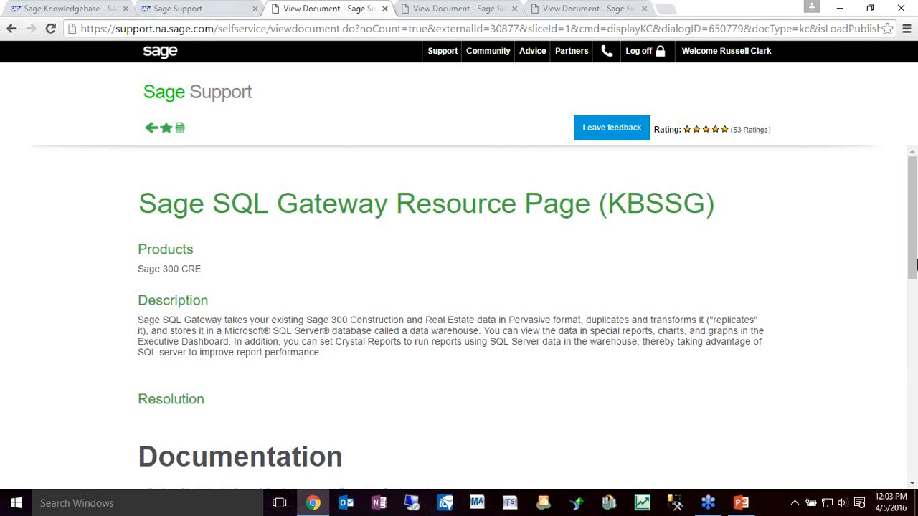
{"action": "left_click_drag", "start_coordinate": [916, 266], "coordinate": [915, 362]}
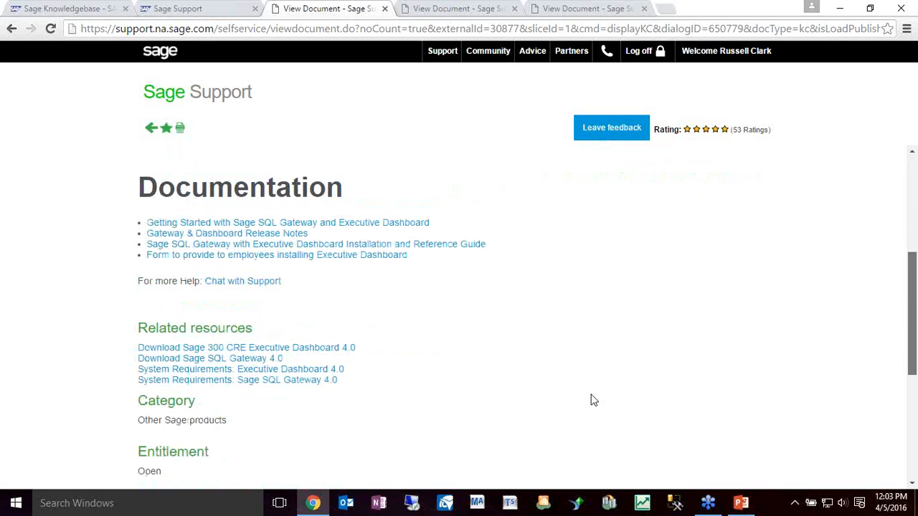
{"action": "left_click", "coordinate": [278, 373]}
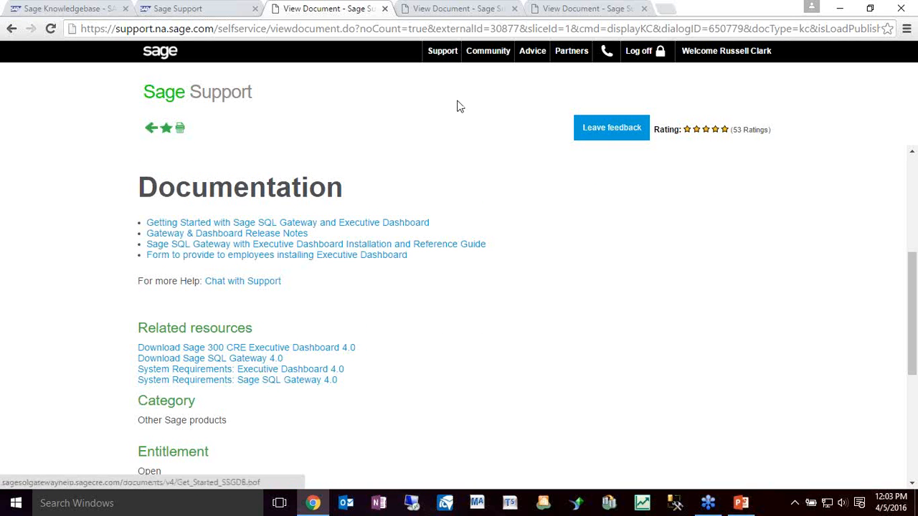
Review the minimum requirements in the System Requirements article for Sage SQL Gateway 4.0
{"action": "left_click", "coordinate": [470, 10]}
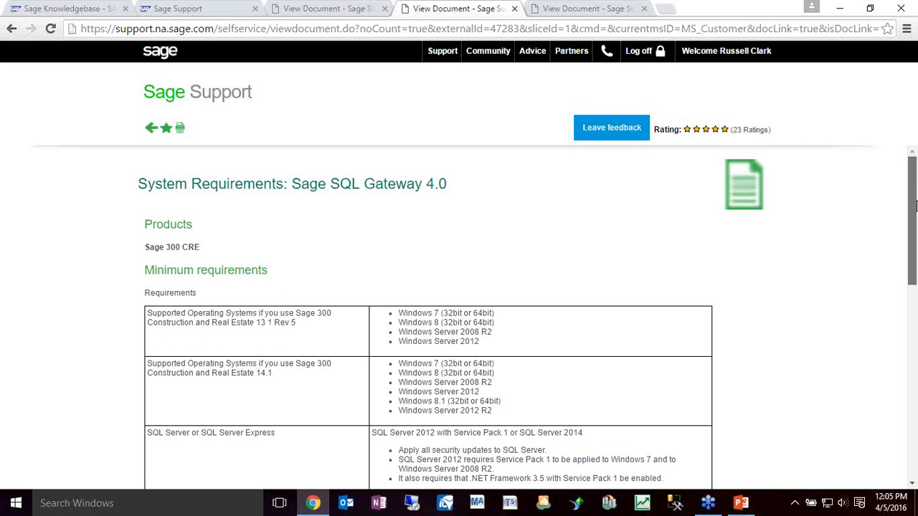
{"action": "left_click_drag", "start_coordinate": [916, 206], "coordinate": [915, 261]}
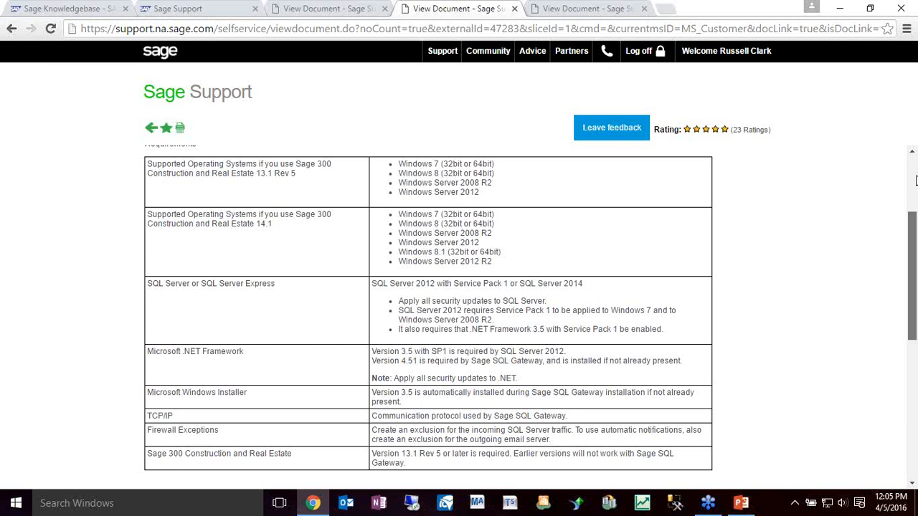
{"action": "left_click", "coordinate": [915, 180]}
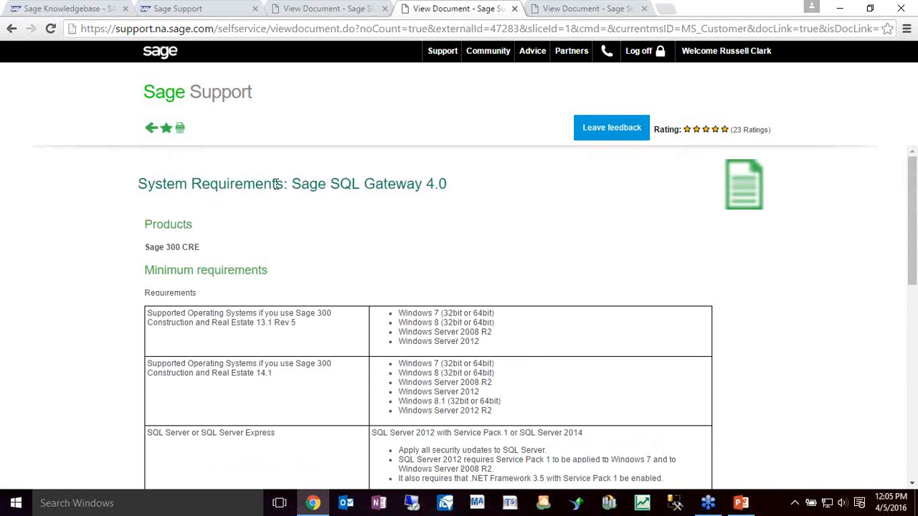
Review the System Requirements article for Executive Dashboard 4.0, highlighting the product name in its title, and minimize the browser
{"action": "left_click", "coordinate": [582, 9]}
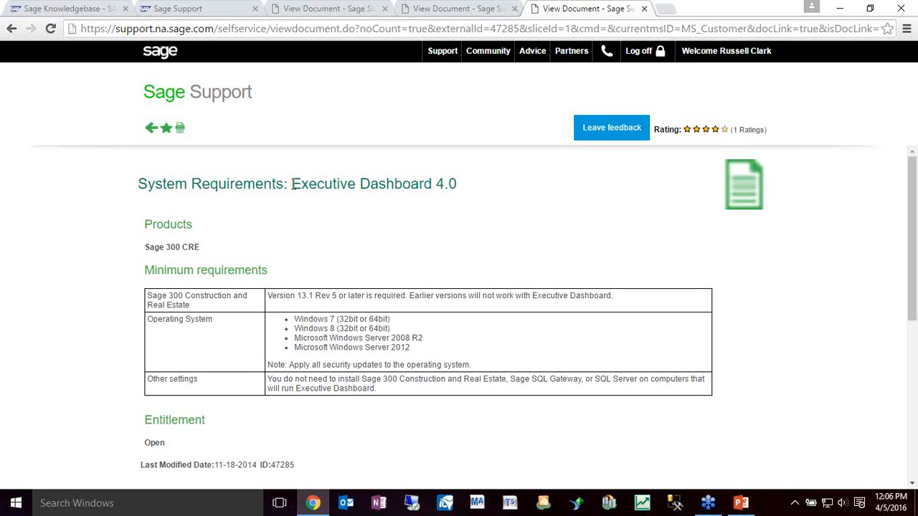
{"action": "left_click_drag", "start_coordinate": [292, 184], "coordinate": [454, 193]}
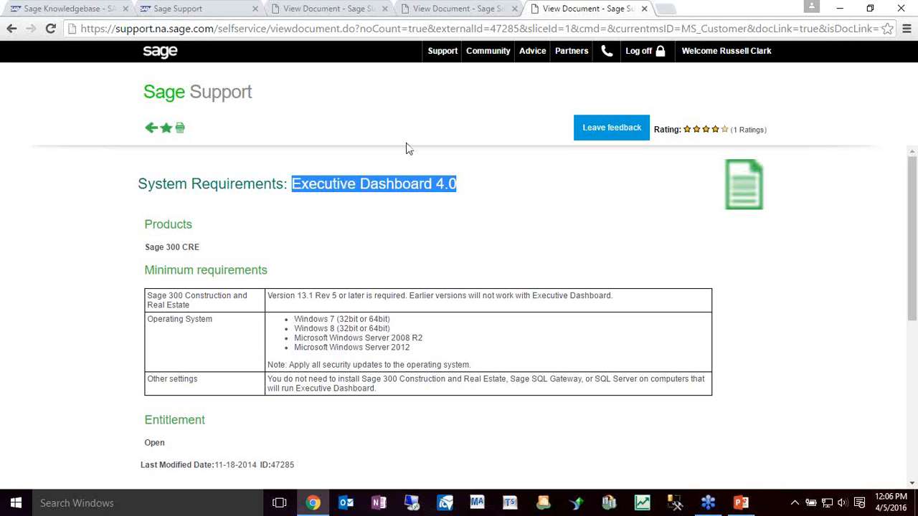
{"action": "left_click", "coordinate": [399, 183]}
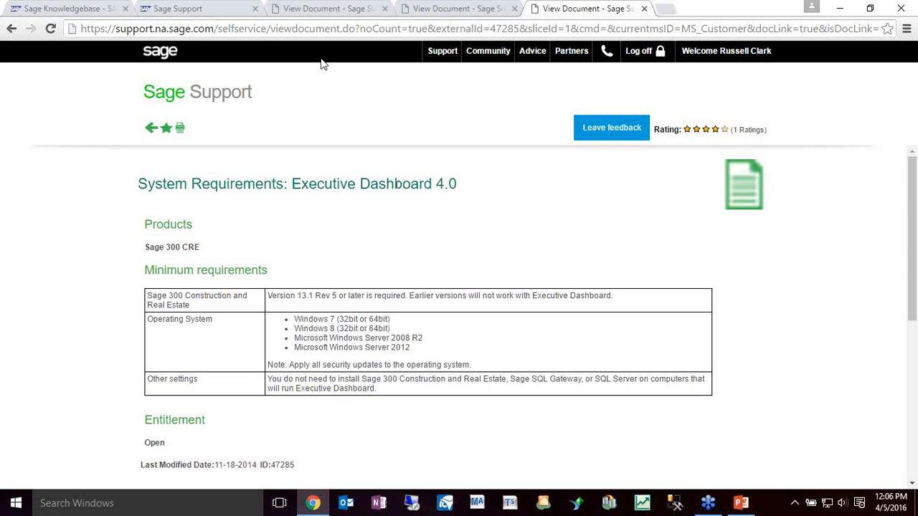
{"action": "left_click", "coordinate": [842, 13]}
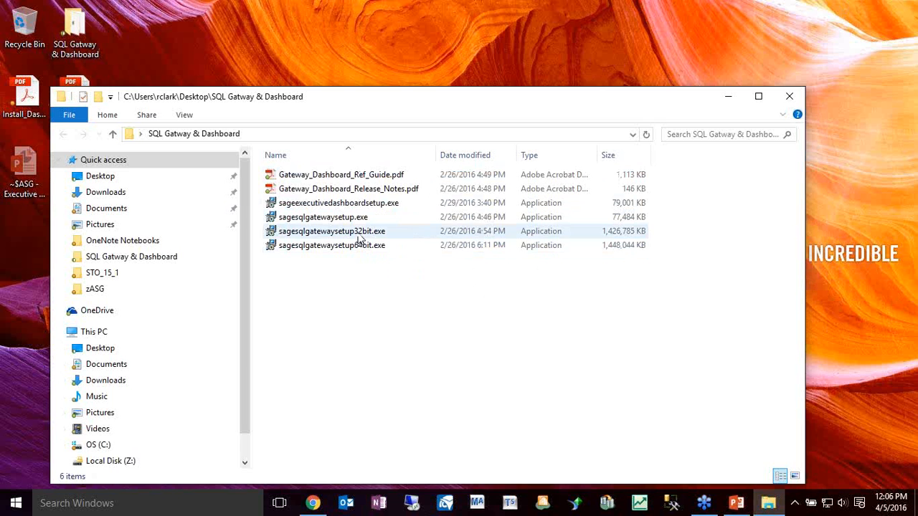
Look over the setup and PDF files in the SQL Gatway & Dashboard desktop folder, then minimize the folder window
{"action": "mouse_move", "coordinate": [360, 239]}
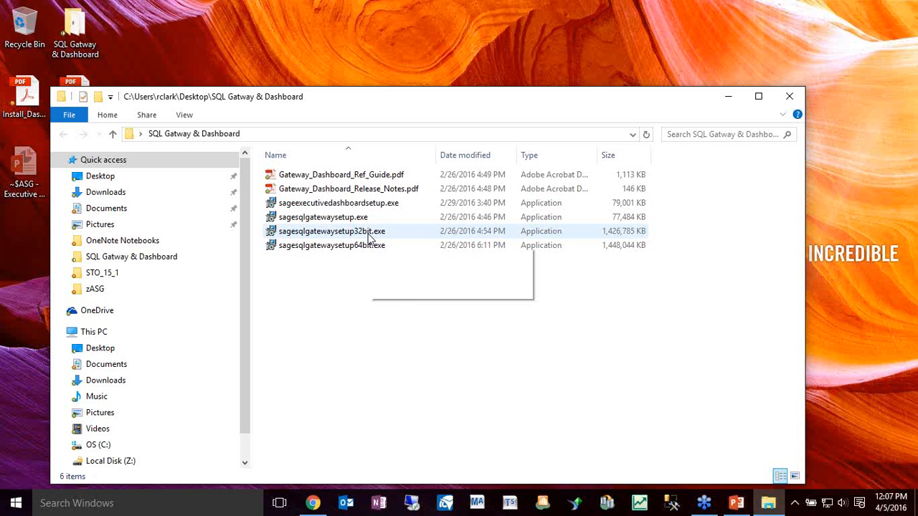
{"action": "left_click", "coordinate": [388, 189]}
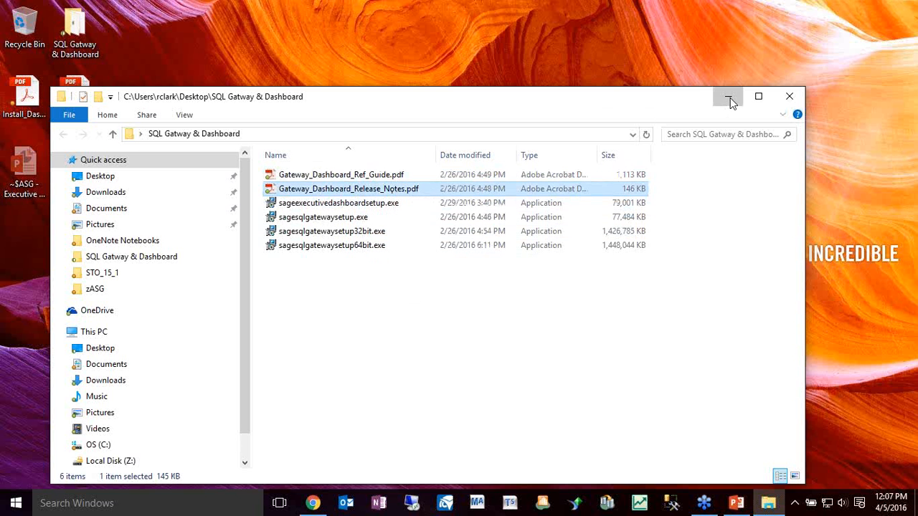
{"action": "left_click", "coordinate": [730, 97]}
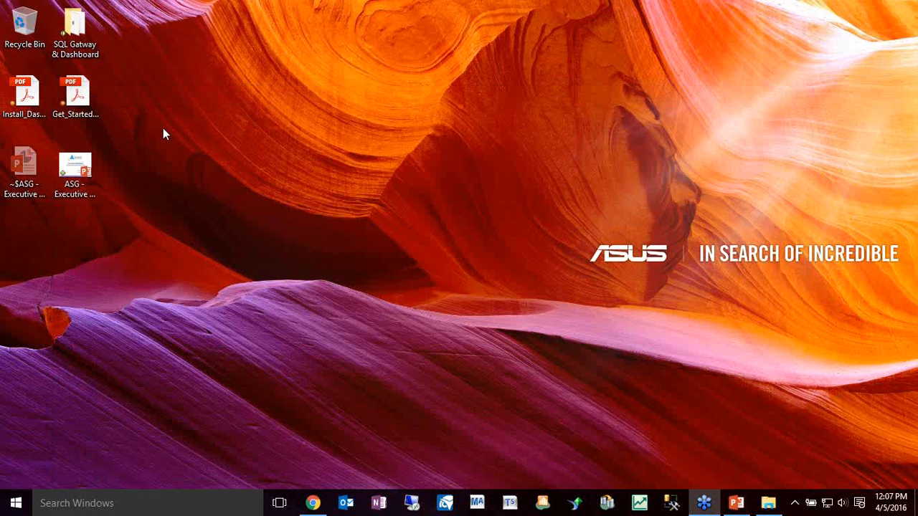
Open Get_Started_SSGDB.pdf from the desktop, read through its Sage Executive Dashboard setup steps, and close it
{"action": "double_click", "coordinate": [86, 110]}
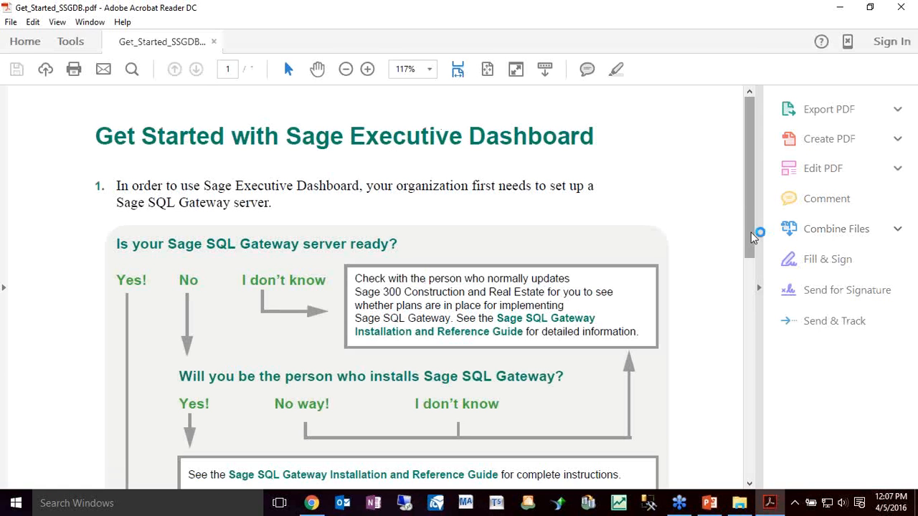
{"action": "left_click", "coordinate": [750, 485]}
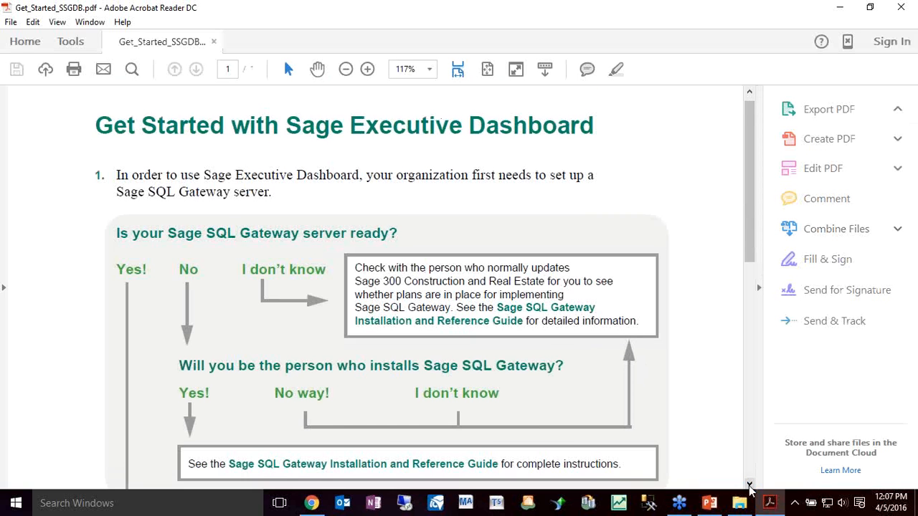
{"action": "left_click", "coordinate": [750, 486]}
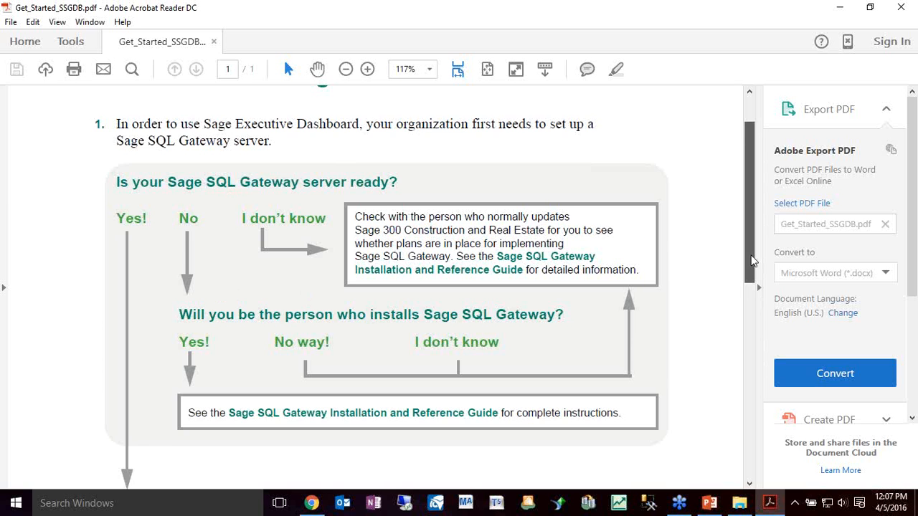
{"action": "left_click_drag", "start_coordinate": [751, 250], "coordinate": [739, 385]}
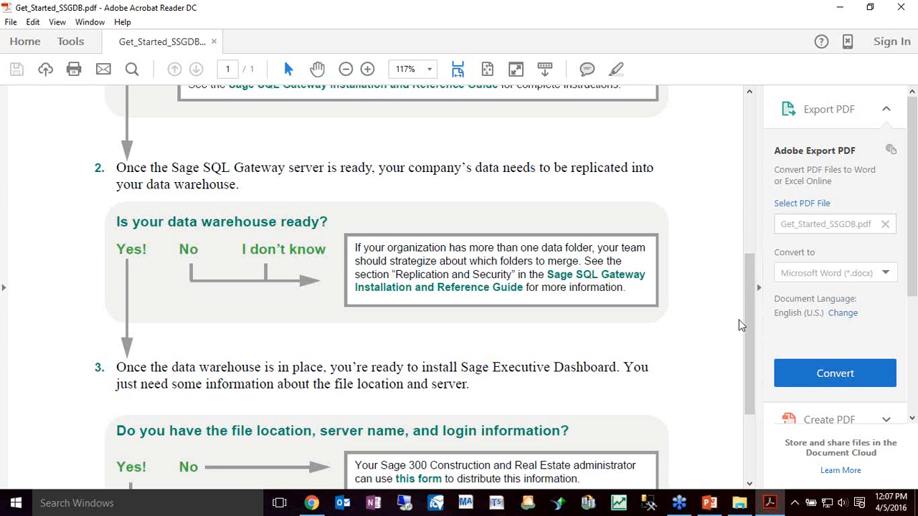
{"action": "left_click_drag", "start_coordinate": [750, 330], "coordinate": [745, 394]}
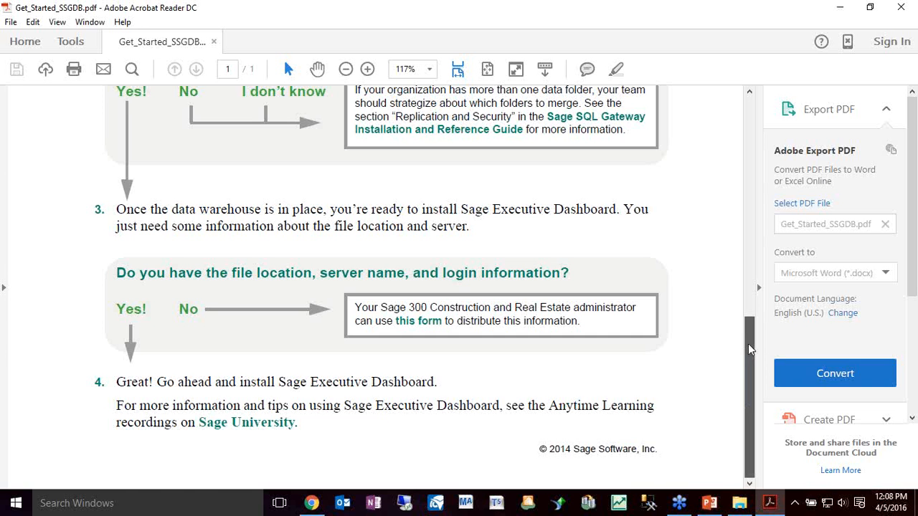
{"action": "left_click_drag", "start_coordinate": [748, 349], "coordinate": [795, 130]}
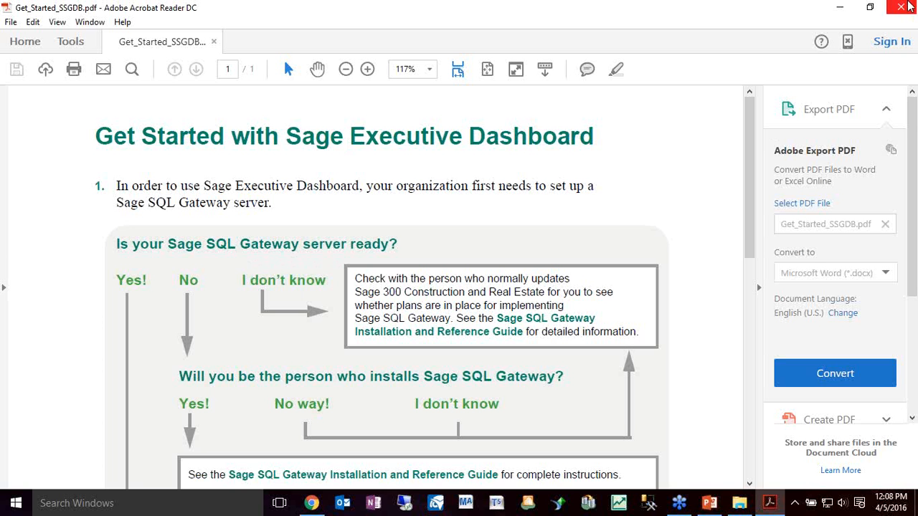
{"action": "left_click", "coordinate": [903, 6]}
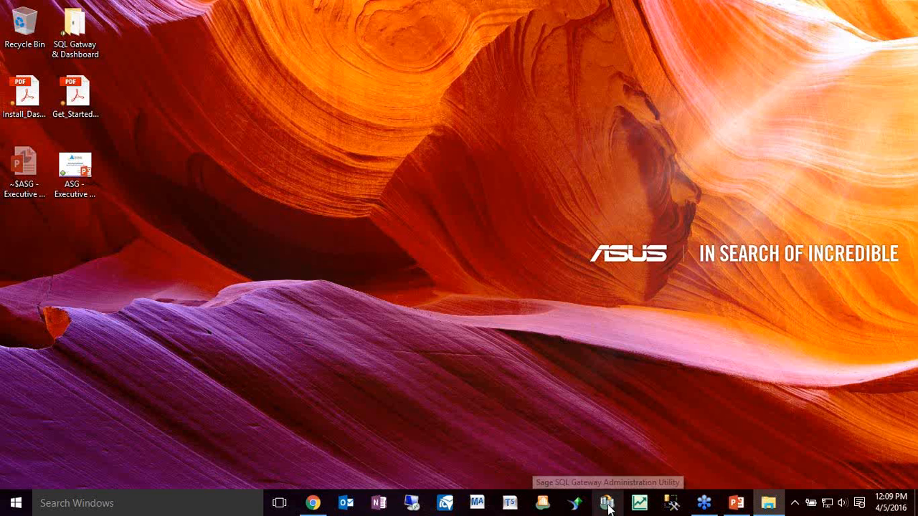
Launch the Sage SQL Gateway Administration Utility, log on to the prefilled SQL Server instance with Windows credentials, and maximize the window
{"action": "left_click", "coordinate": [608, 505]}
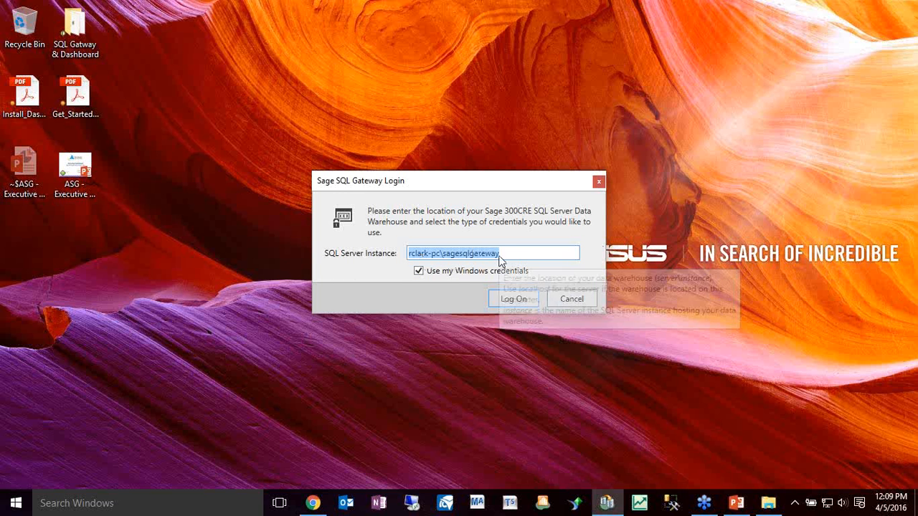
{"action": "left_click", "coordinate": [507, 299]}
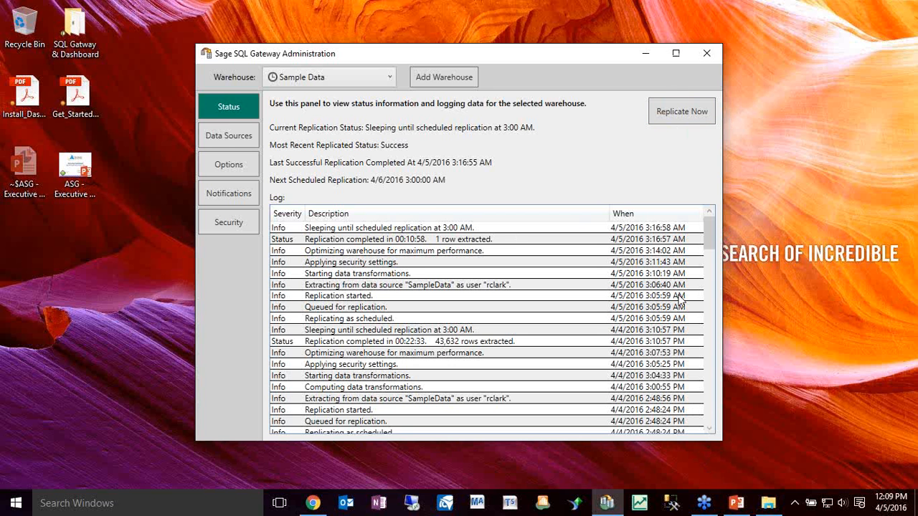
{"action": "left_click", "coordinate": [684, 58]}
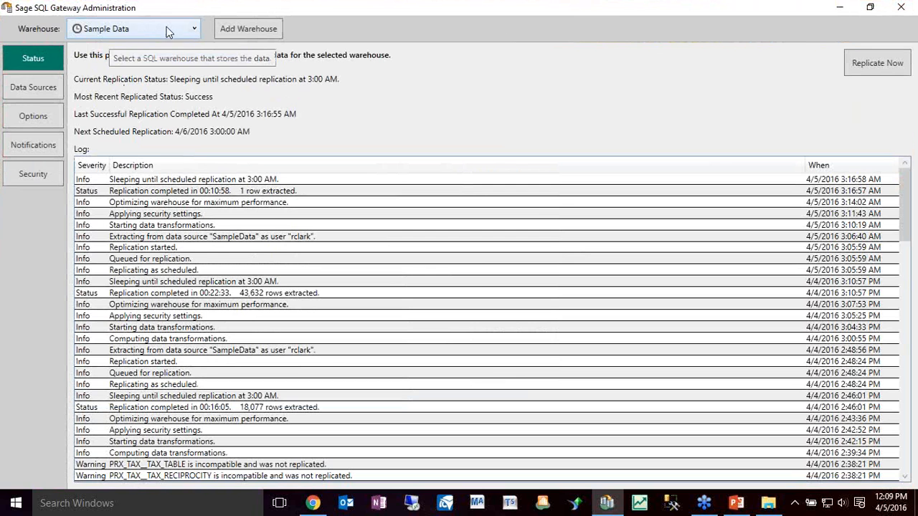
Check the Sample Data warehouse's replication schedule and data view options, along with its status information and log
{"action": "left_click", "coordinate": [186, 32]}
{"action": "left_click", "coordinate": [186, 33]}
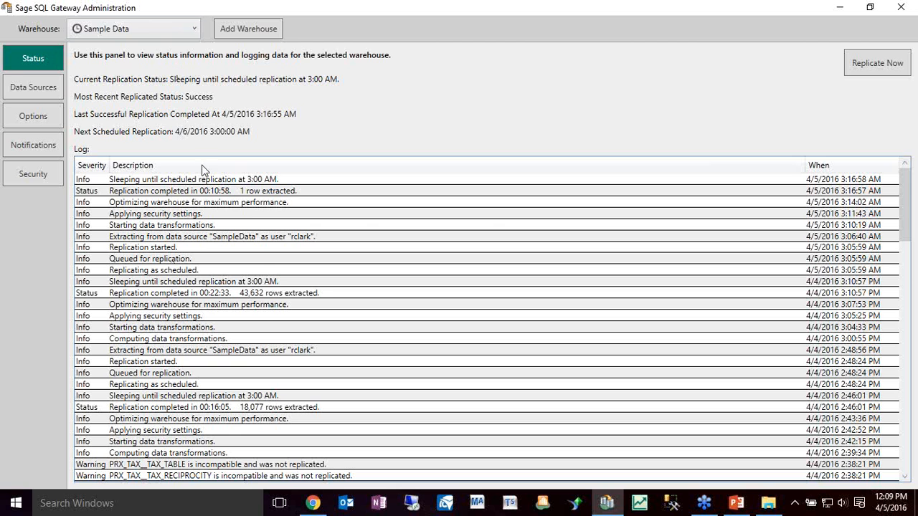
{"action": "left_click", "coordinate": [46, 119]}
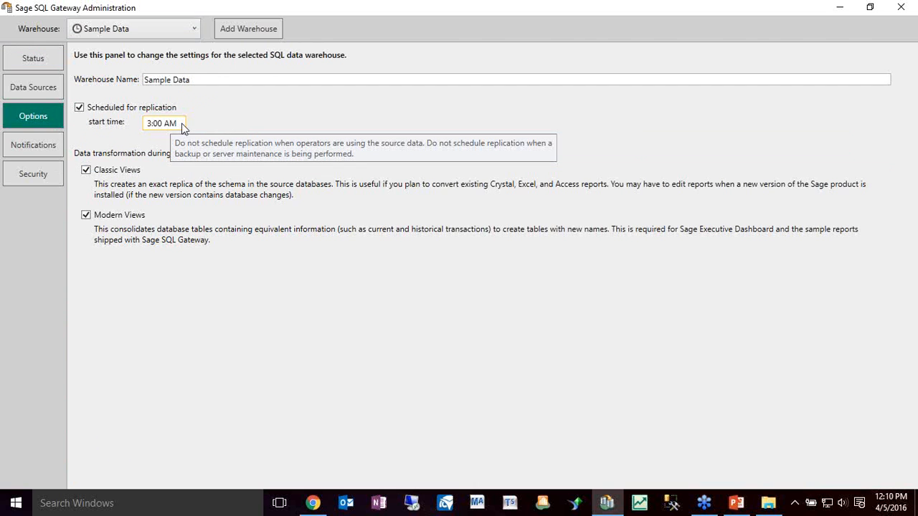
{"action": "left_click", "coordinate": [52, 60]}
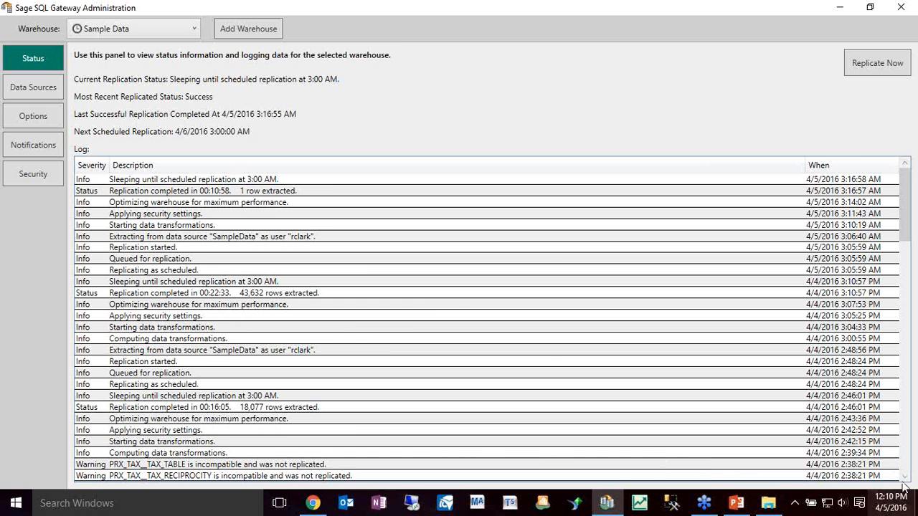
{"action": "left_click_drag", "start_coordinate": [905, 477], "coordinate": [906, 479]}
{"action": "left_click", "coordinate": [906, 188]}
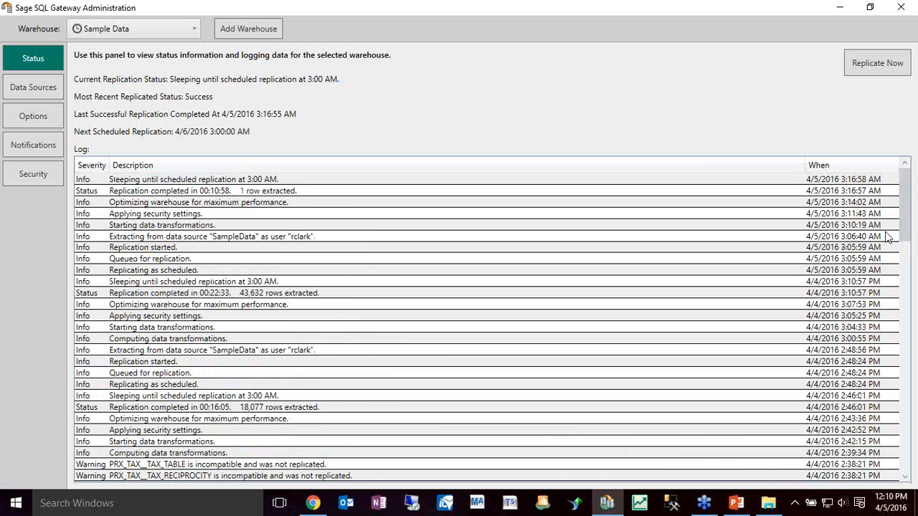
Open the SampleData data source's settings, review its folder location and authorized user fields, and leave without saving
{"action": "left_click", "coordinate": [13, 92]}
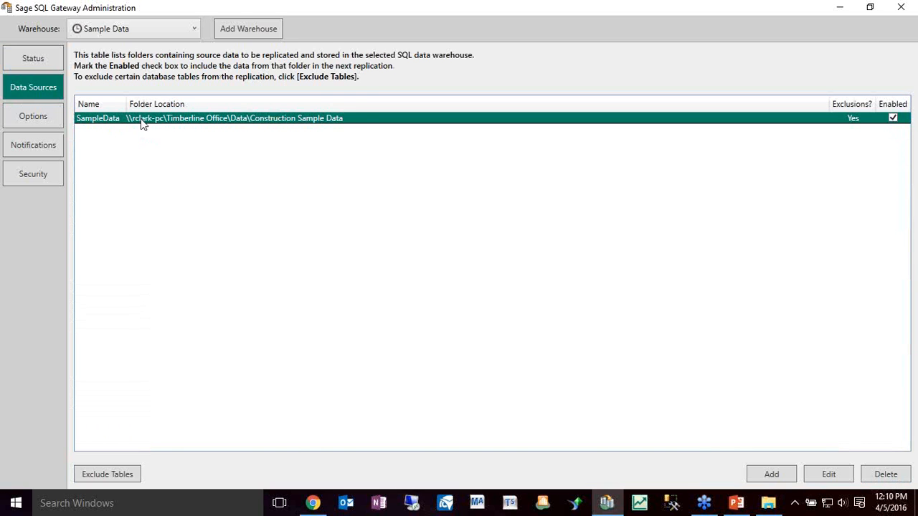
{"action": "double_click", "coordinate": [182, 127]}
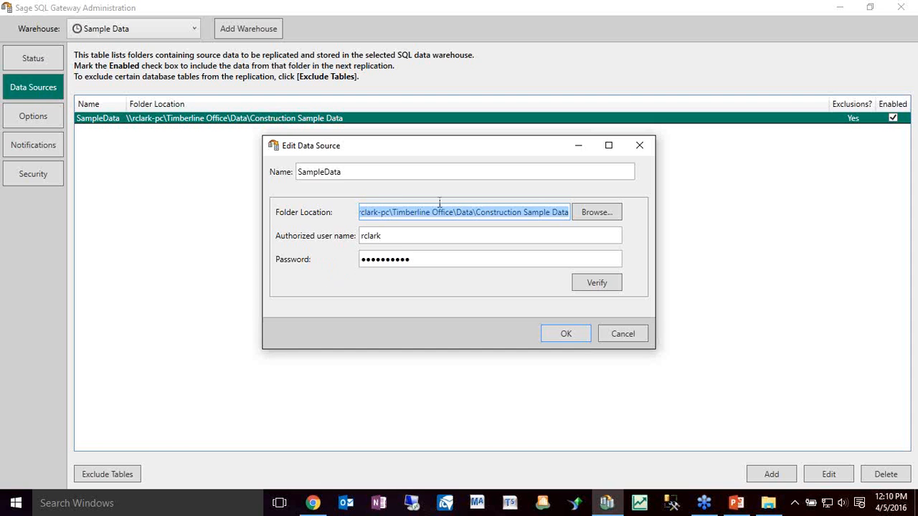
{"action": "left_click", "coordinate": [632, 337]}
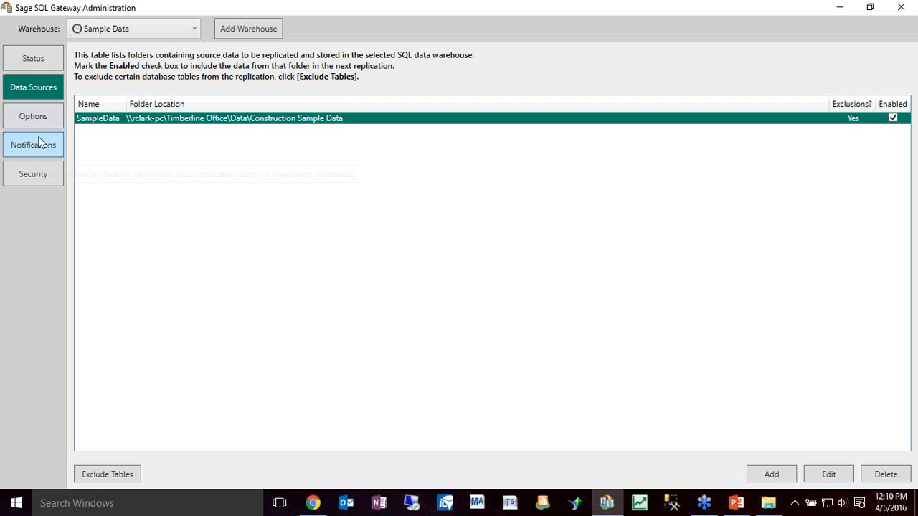
Look through the SampleData source's table exclusions list for tables that can be left out of the replication
{"action": "left_click", "coordinate": [107, 476]}
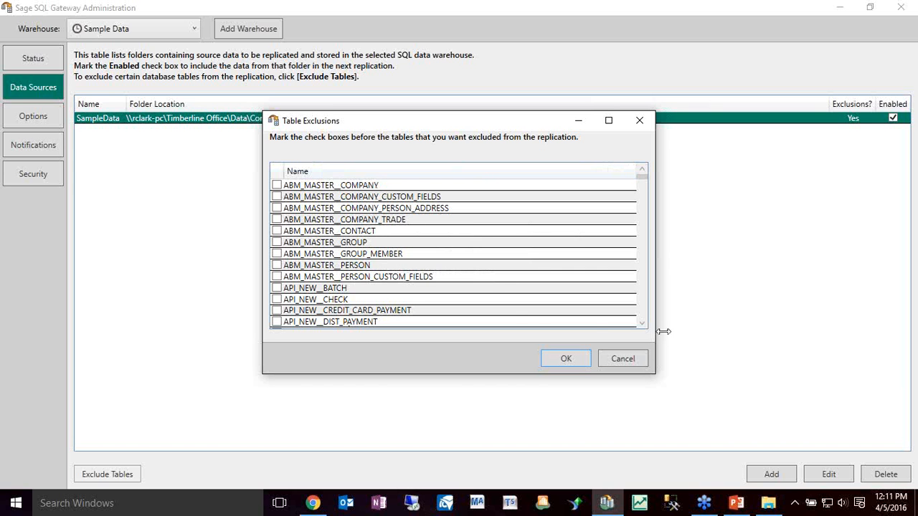
{"action": "scroll", "coordinate": [642, 312], "scroll_direction": "down", "scroll_amount": 10}
{"action": "scroll", "coordinate": [643, 314], "scroll_direction": "down", "scroll_amount": 15}
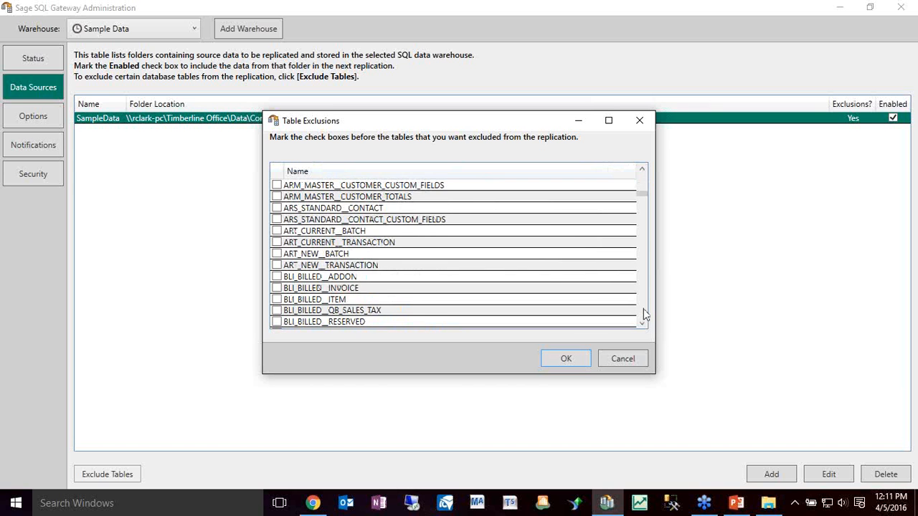
{"action": "scroll", "coordinate": [643, 314], "scroll_direction": "down", "scroll_amount": 12}
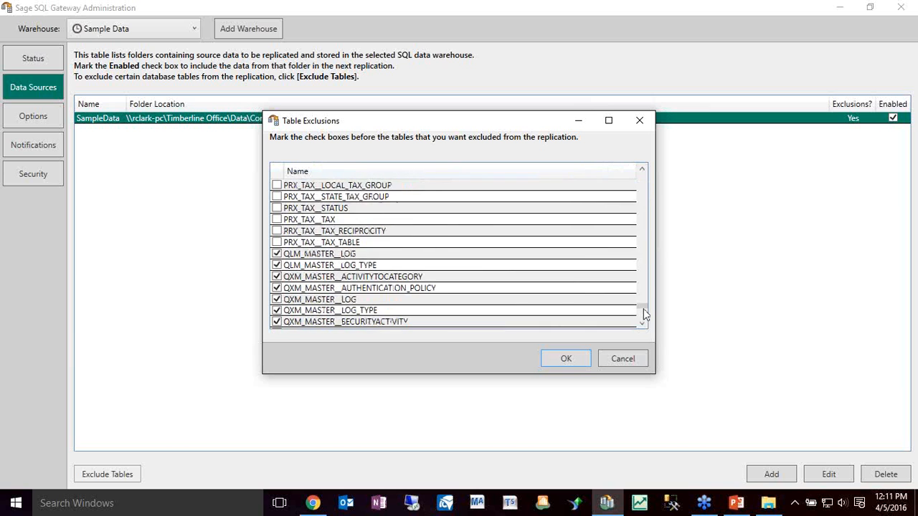
{"action": "scroll", "coordinate": [649, 195], "scroll_direction": "up", "scroll_amount": 4}
{"action": "scroll", "coordinate": [648, 196], "scroll_direction": "up", "scroll_amount": 10}
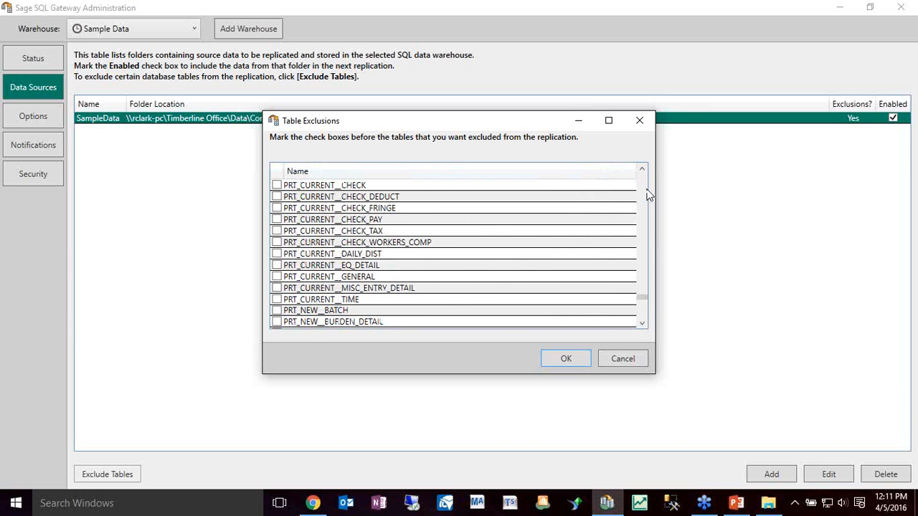
{"action": "left_click", "coordinate": [642, 170]}
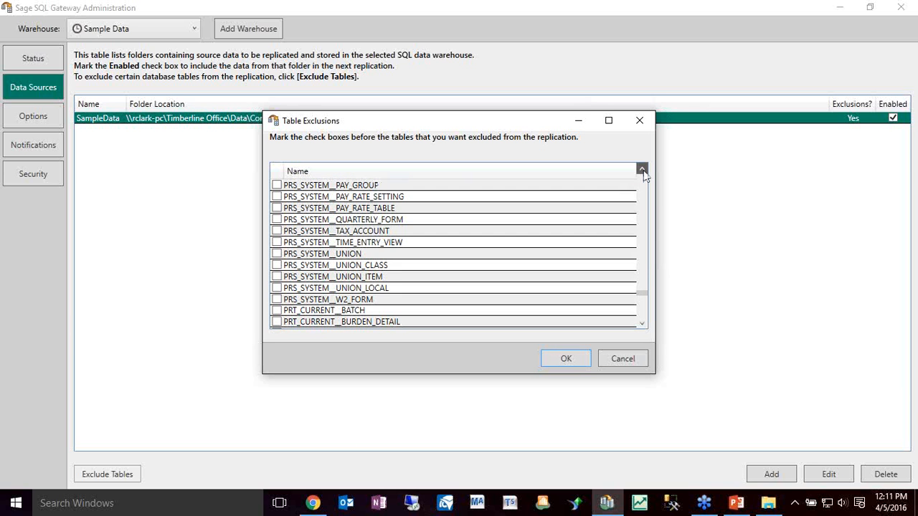
{"action": "scroll", "coordinate": [644, 175], "scroll_direction": "up", "scroll_amount": 10}
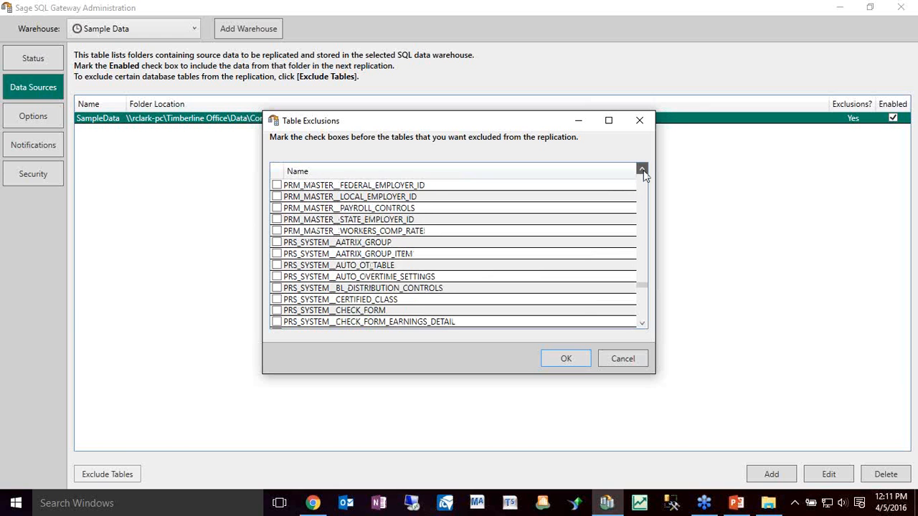
Try marking the PRM_MASTER__EMPLOYEE_TAX table for exclusion, clear the mark, and leave the table exclusions without saving
{"action": "left_click", "coordinate": [277, 220]}
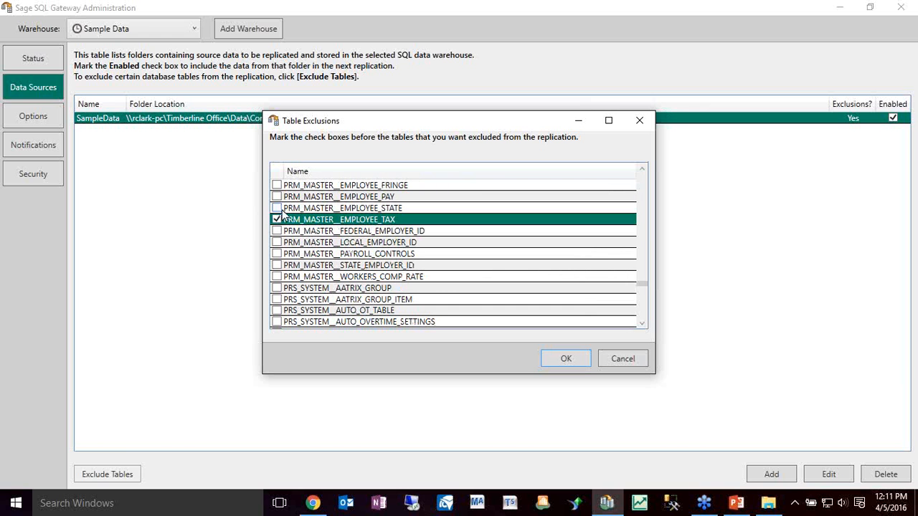
{"action": "left_click", "coordinate": [282, 210]}
{"action": "left_click", "coordinate": [277, 220]}
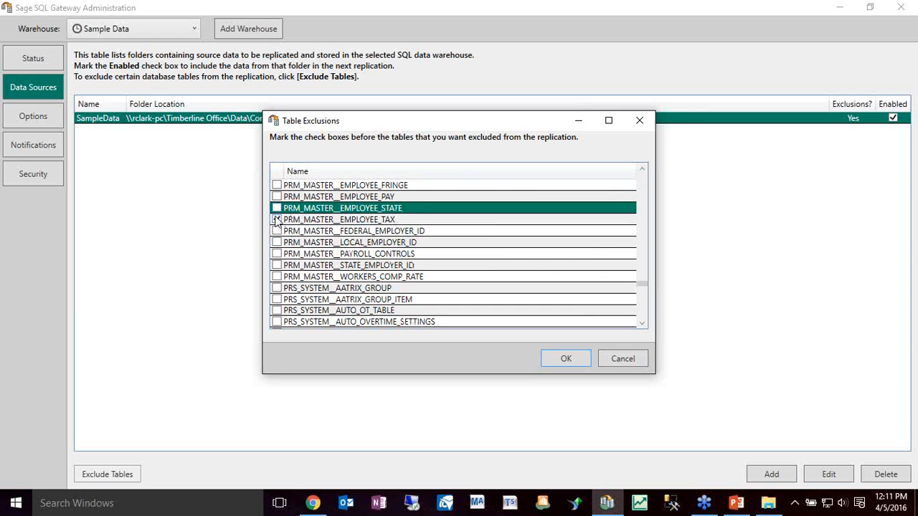
{"action": "left_click", "coordinate": [277, 220]}
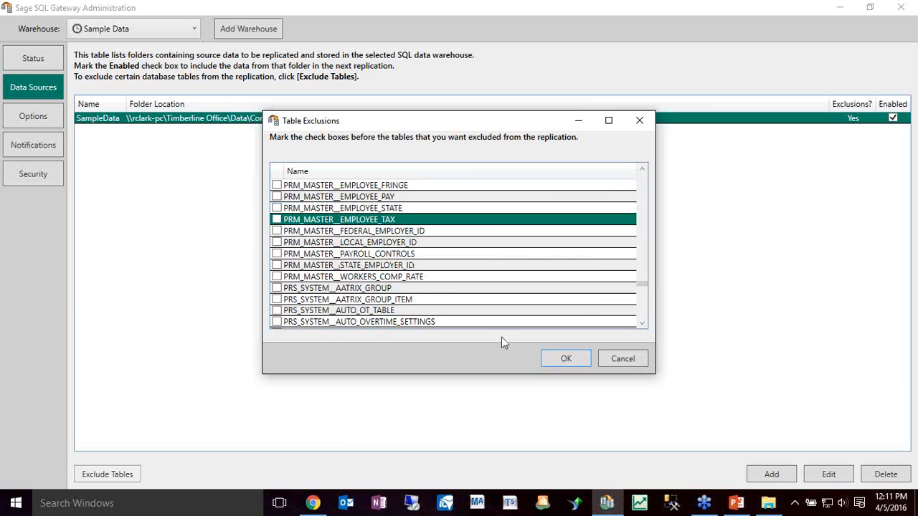
{"action": "left_click", "coordinate": [623, 360]}
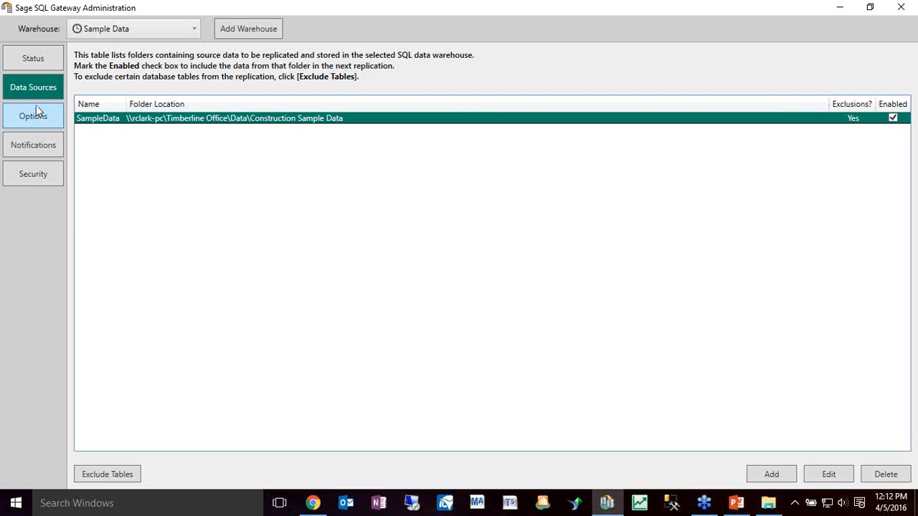
In the warehouse's security settings, review the Windows-authenticated user's roles and account details, leaving them without saving
{"action": "left_click", "coordinate": [35, 167]}
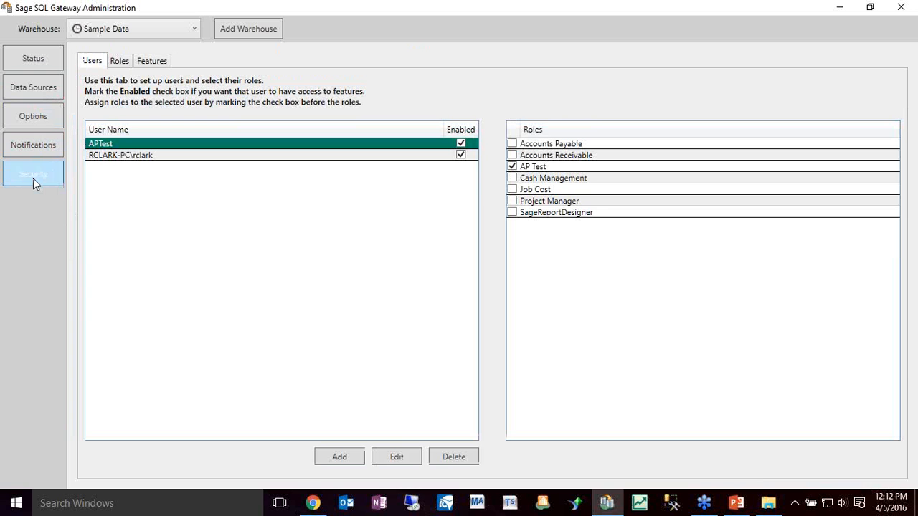
{"action": "left_click", "coordinate": [204, 160]}
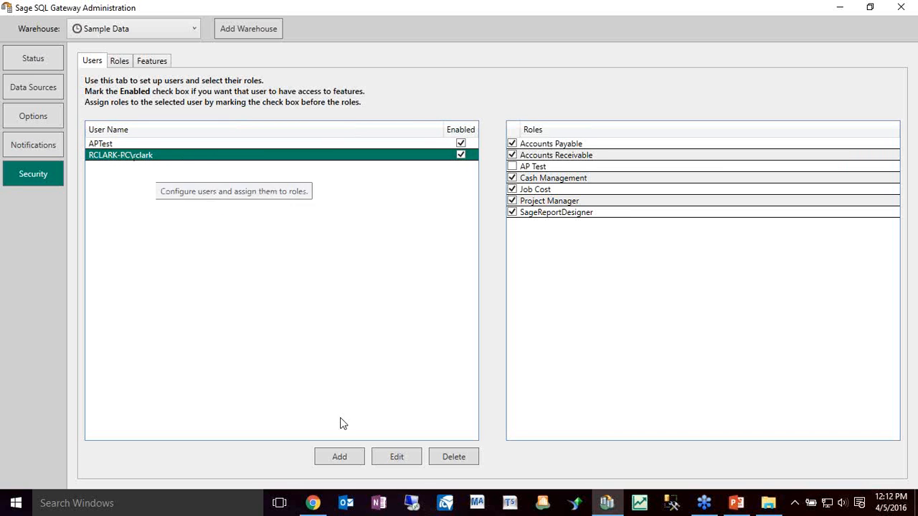
{"action": "left_click", "coordinate": [400, 458]}
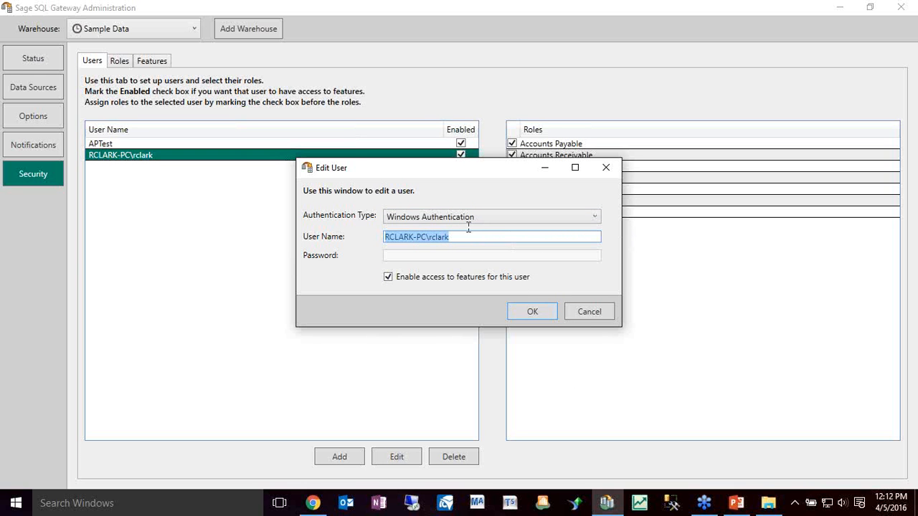
{"action": "left_click", "coordinate": [581, 313]}
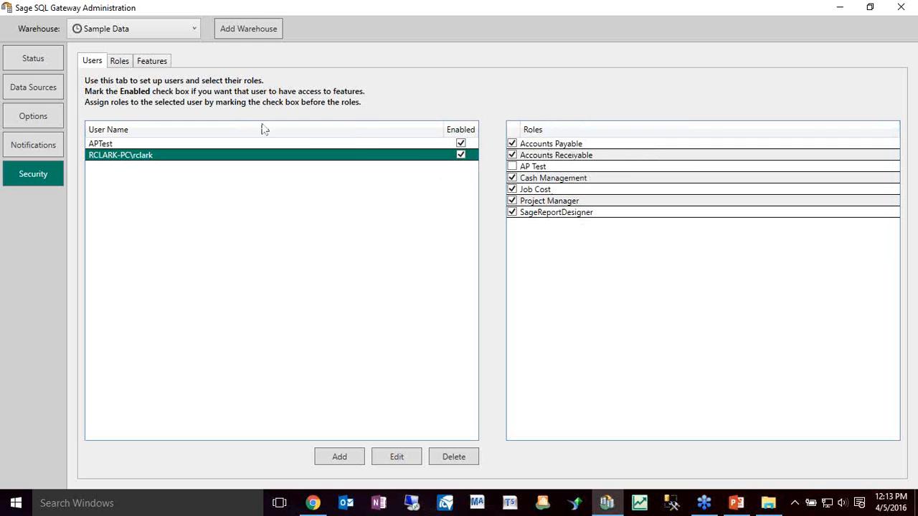
Review the APTest user's roles, account details and available authentication types, and leave without saving
{"action": "left_click", "coordinate": [120, 144]}
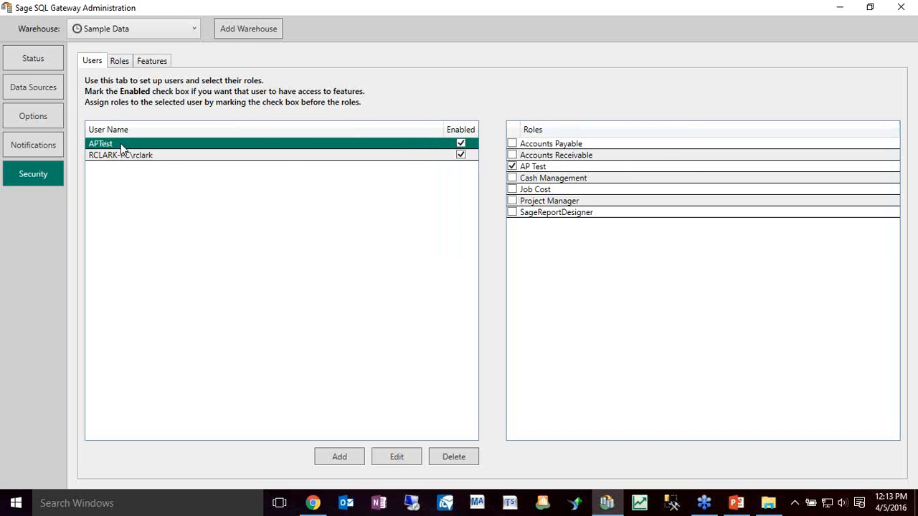
{"action": "left_click", "coordinate": [403, 457]}
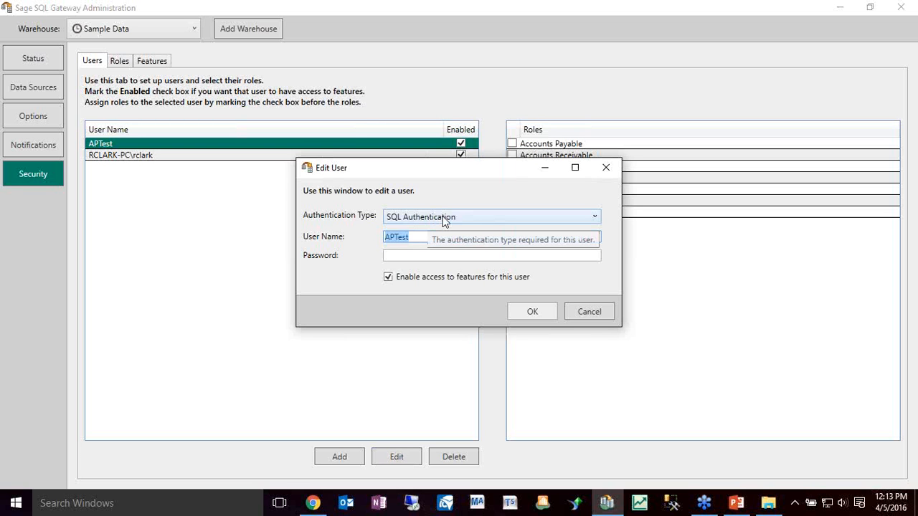
{"action": "left_click", "coordinate": [444, 218]}
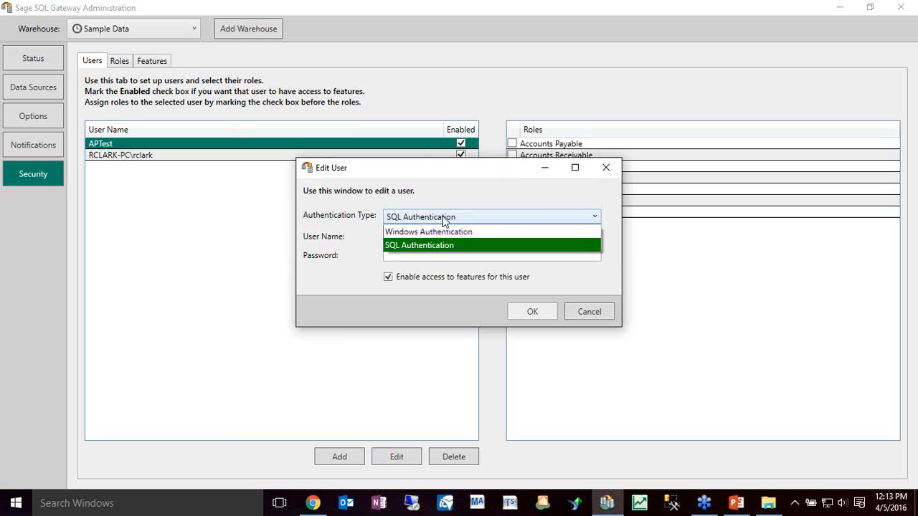
{"action": "left_click", "coordinate": [445, 218]}
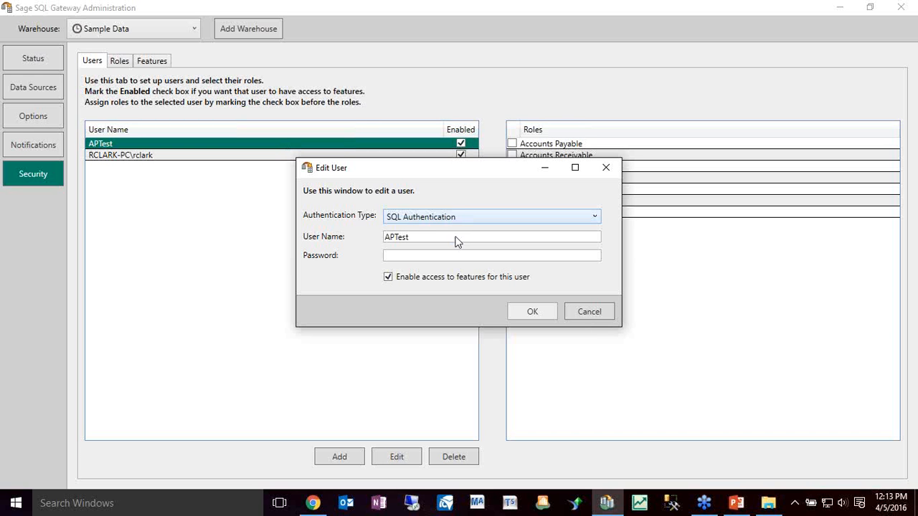
{"action": "left_click", "coordinate": [589, 311]}
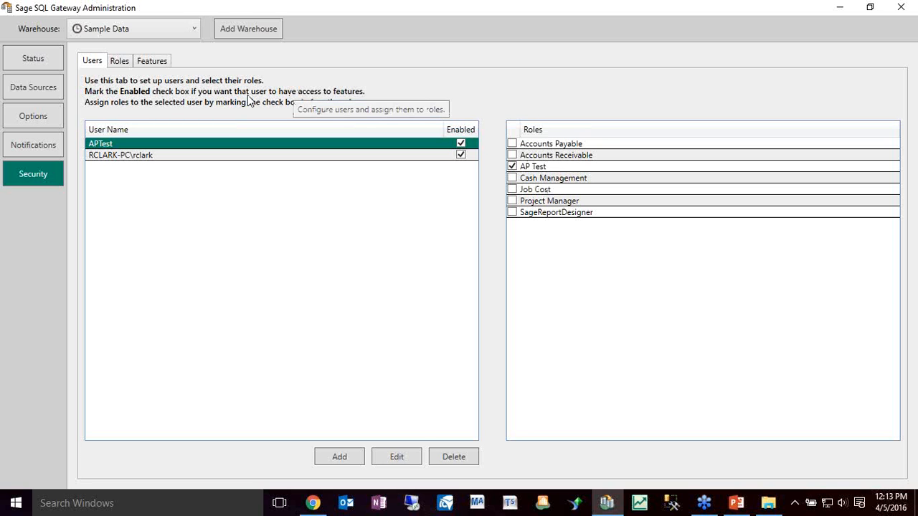
Check which users are assigned to the security roles, including Cash Management, Job Cost, Accounts Receivable, Project Manager, AP Test and Accounts Payable
{"action": "left_click", "coordinate": [120, 63]}
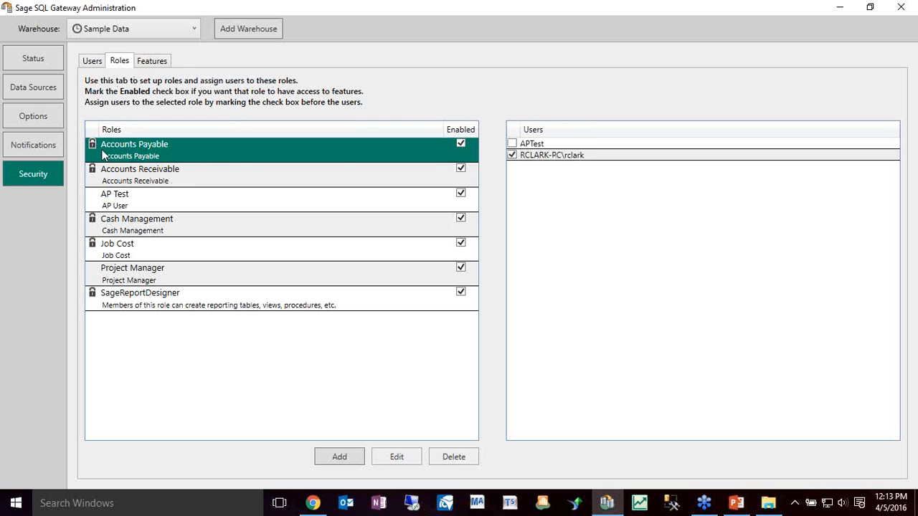
{"action": "left_click", "coordinate": [129, 235]}
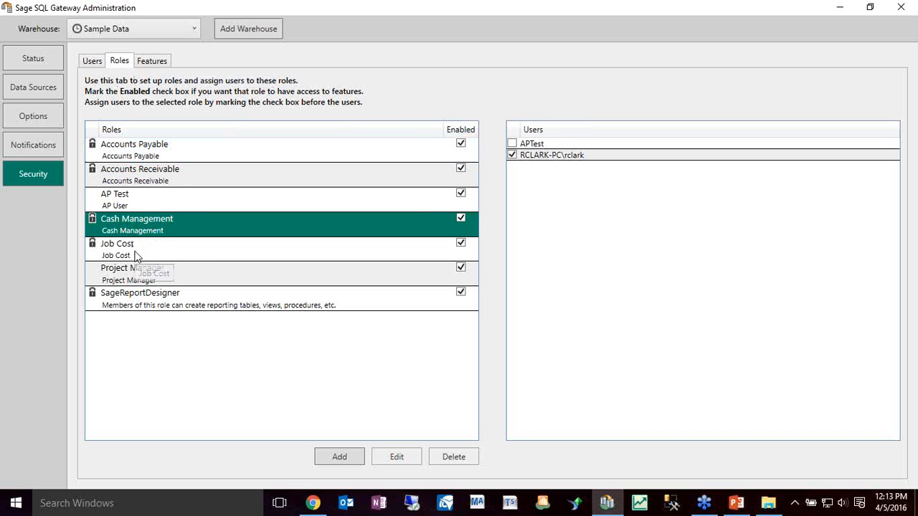
{"action": "left_click", "coordinate": [136, 256]}
{"action": "left_click", "coordinate": [120, 151]}
{"action": "left_click", "coordinate": [142, 181]}
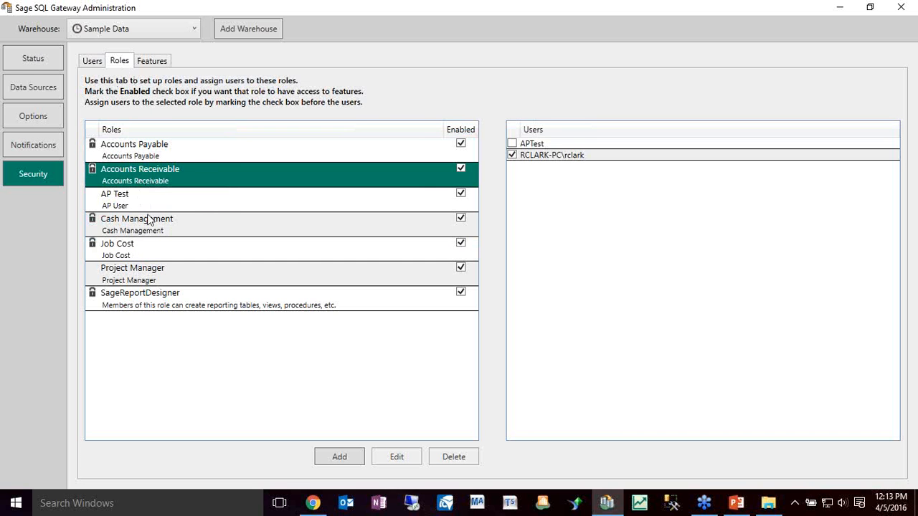
{"action": "left_click", "coordinate": [171, 279]}
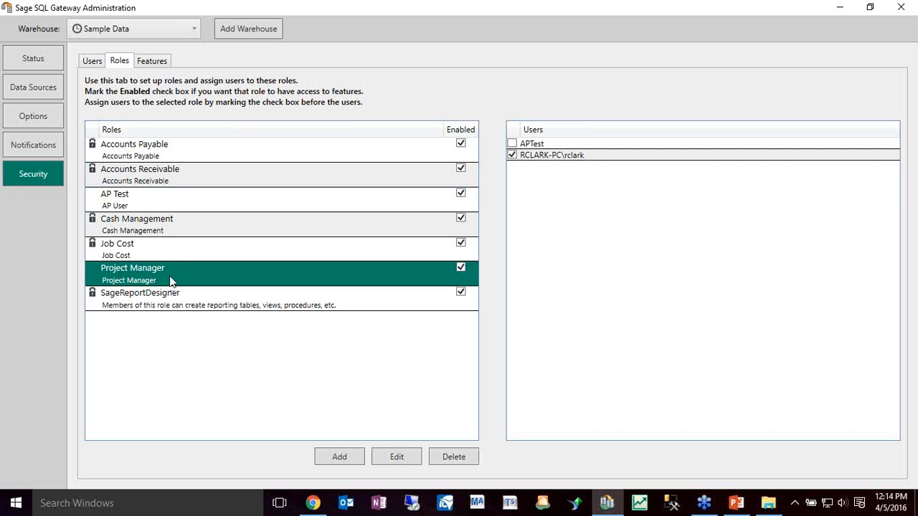
{"action": "left_click", "coordinate": [150, 197]}
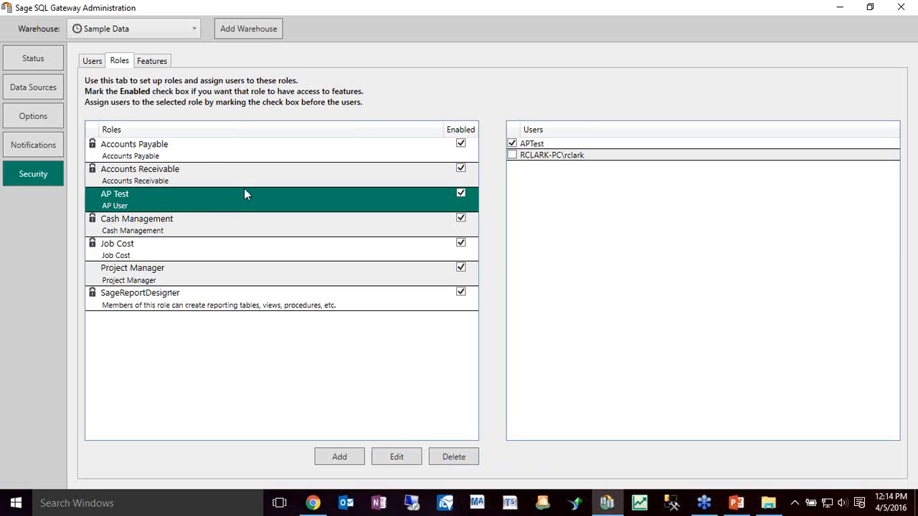
{"action": "left_click", "coordinate": [153, 143]}
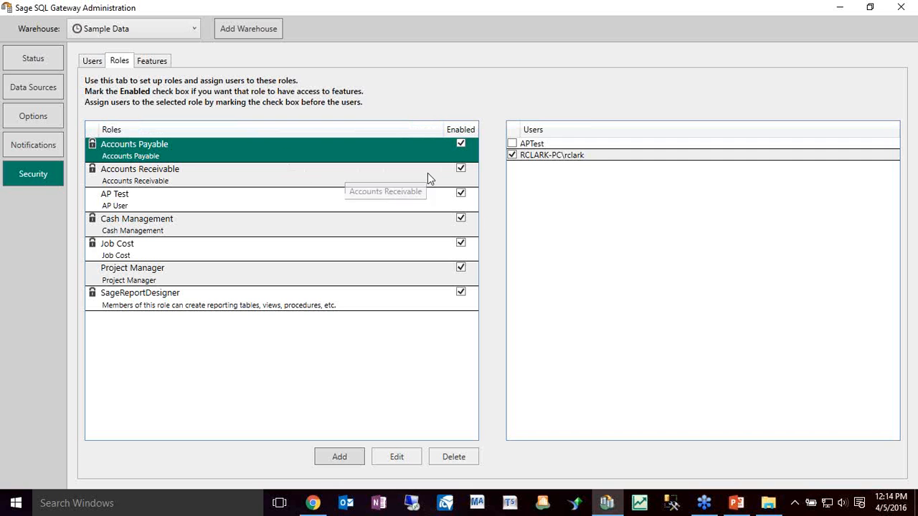
Compare the features authorized for the Accounts Payable, Accounts Receivable and AP Test roles, and close the administration utility
{"action": "left_click", "coordinate": [143, 63]}
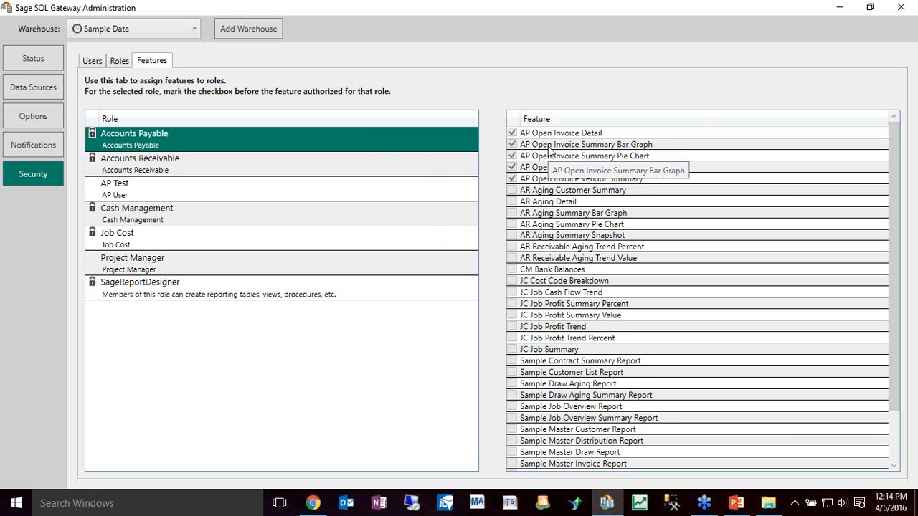
{"action": "left_click", "coordinate": [397, 171]}
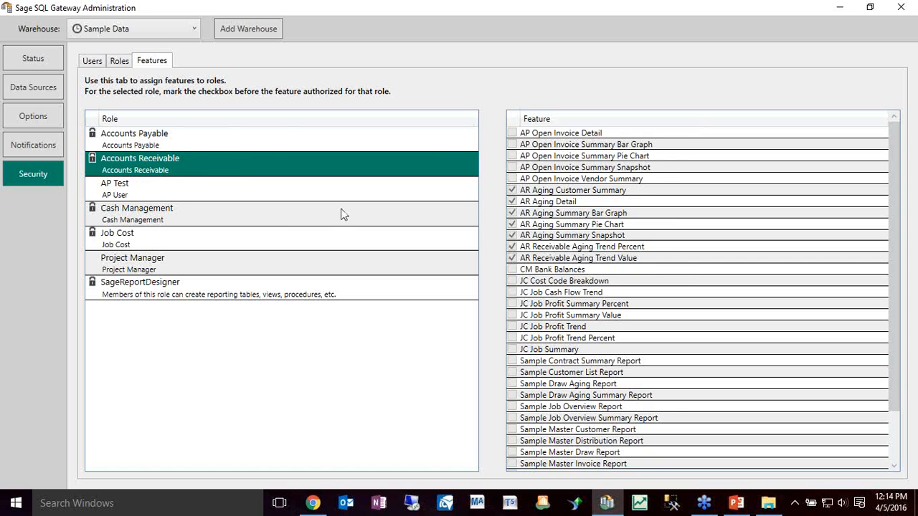
{"action": "left_click", "coordinate": [189, 194]}
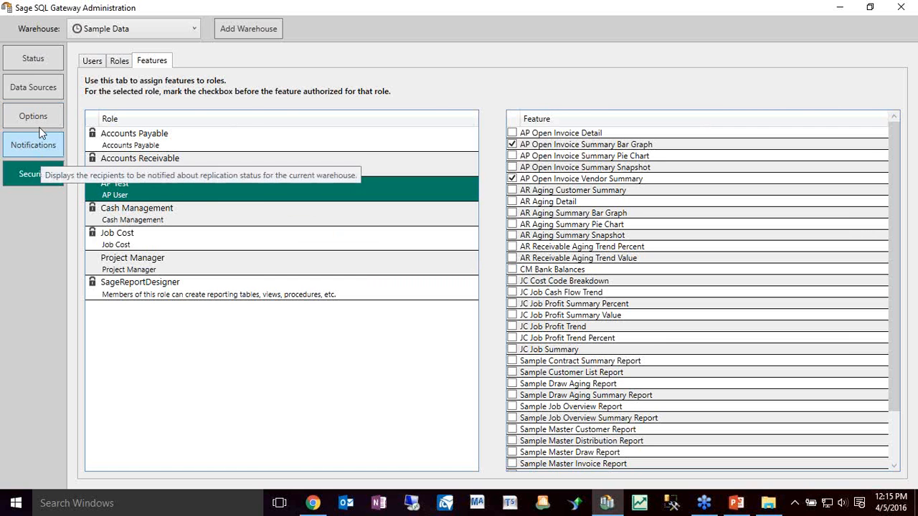
{"action": "left_click", "coordinate": [903, 8]}
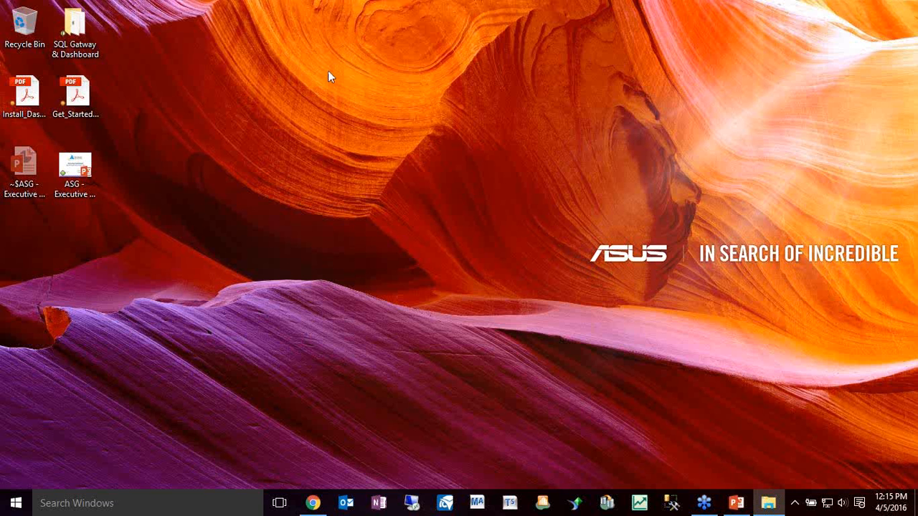
Start Sage Executive Dashboard, log on to the Sample Data warehouse with Windows credentials, and maximize the window
{"action": "left_click", "coordinate": [639, 504]}
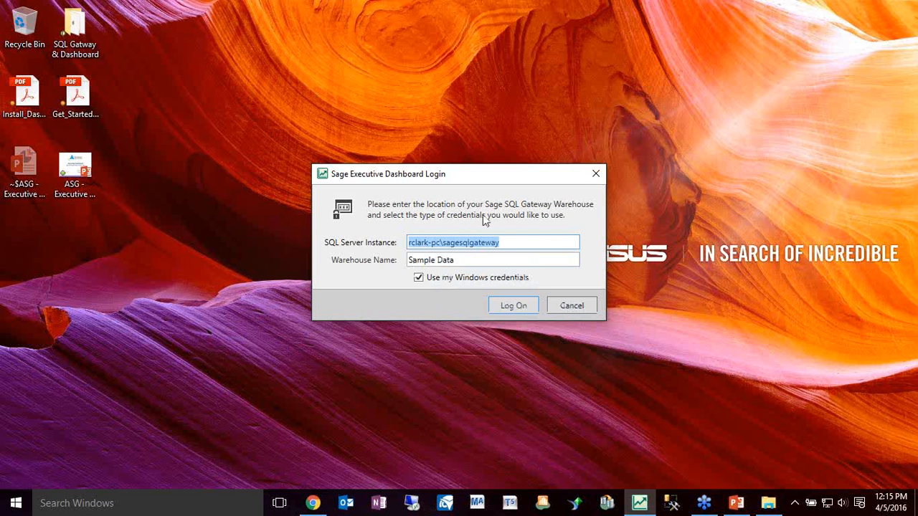
{"action": "left_click", "coordinate": [440, 279]}
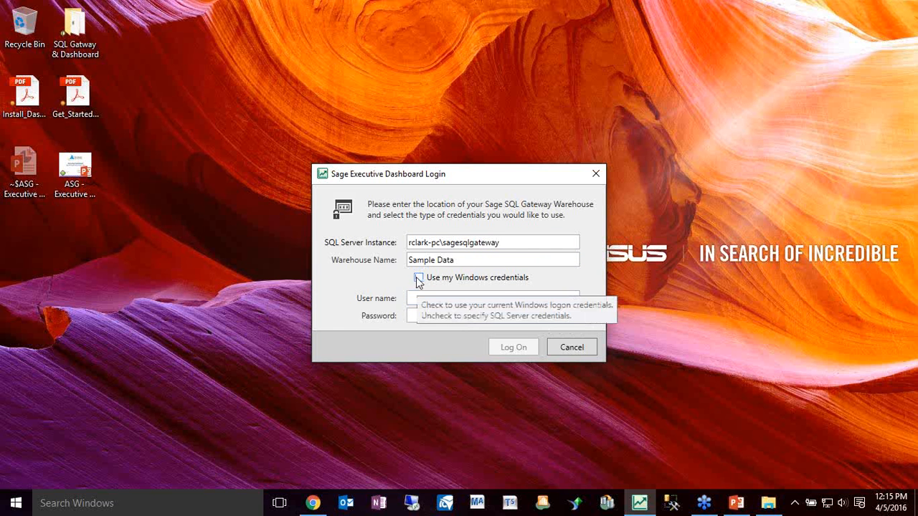
{"action": "left_click", "coordinate": [419, 278]}
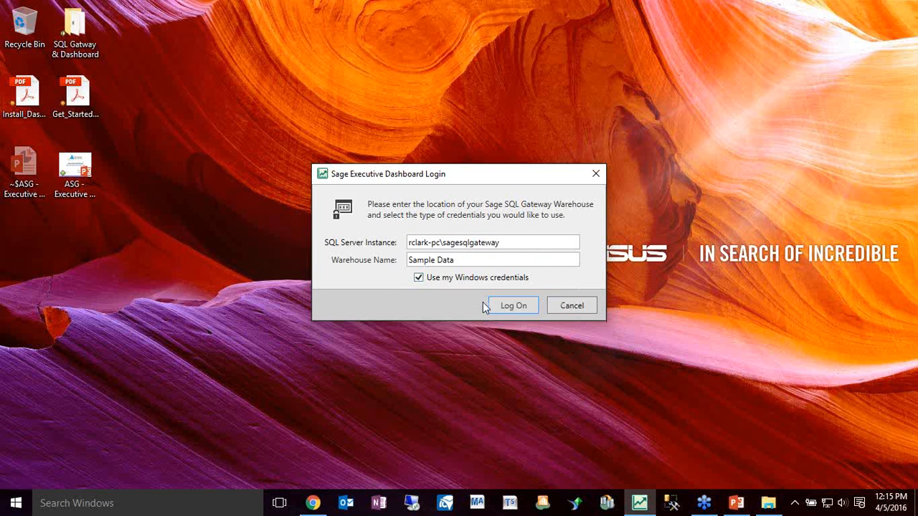
{"action": "left_click", "coordinate": [511, 306]}
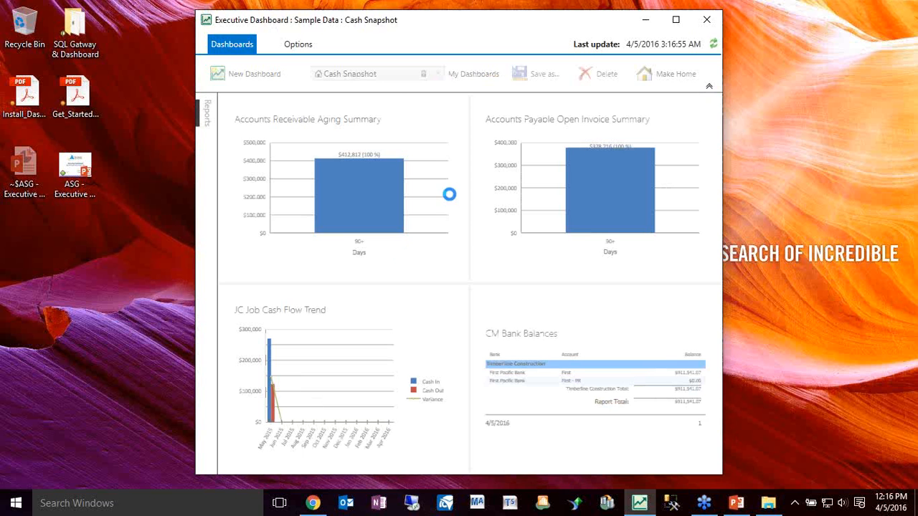
{"action": "left_click", "coordinate": [678, 22]}
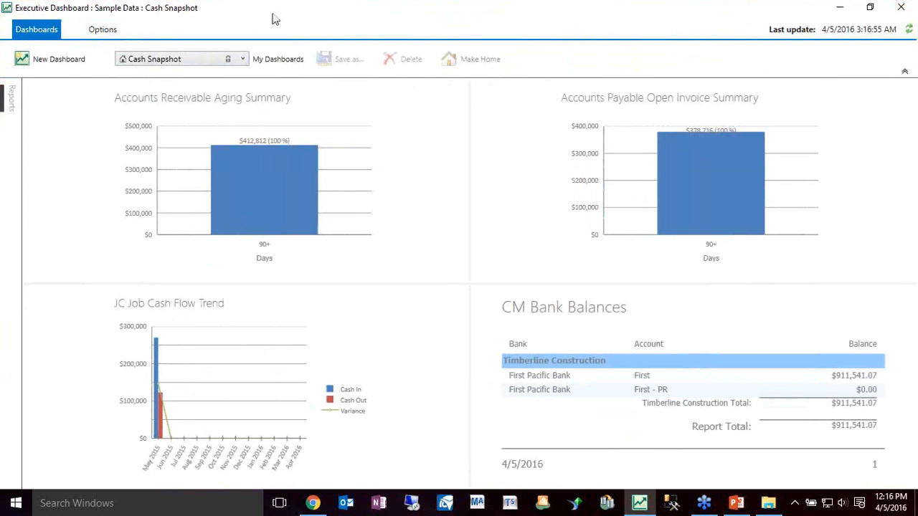
Check the last warehouse update time and refresh the dashboard's report data from the warehouse
{"action": "mouse_move", "coordinate": [791, 33]}
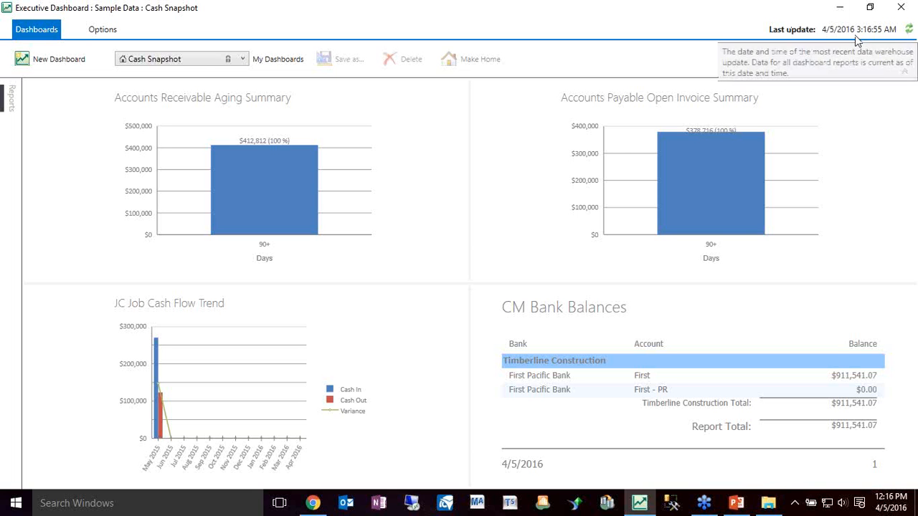
{"action": "left_click", "coordinate": [906, 31]}
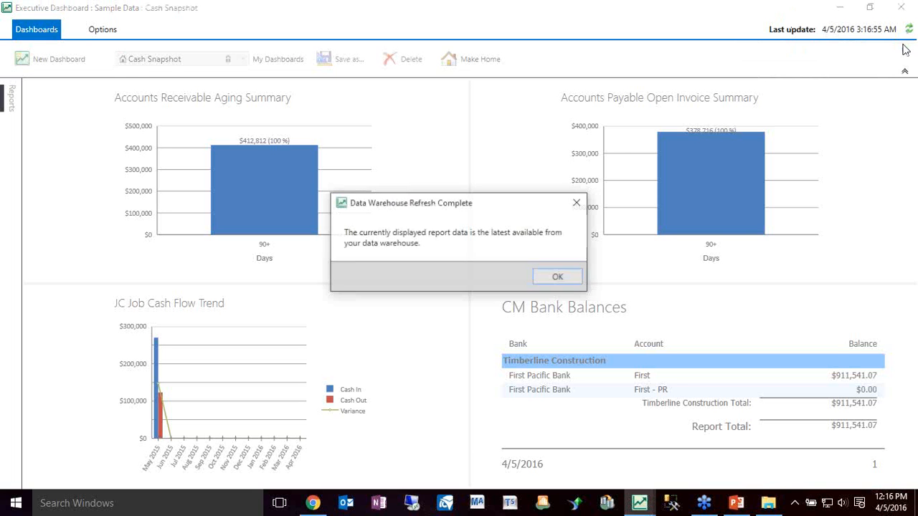
{"action": "left_click", "coordinate": [557, 278]}
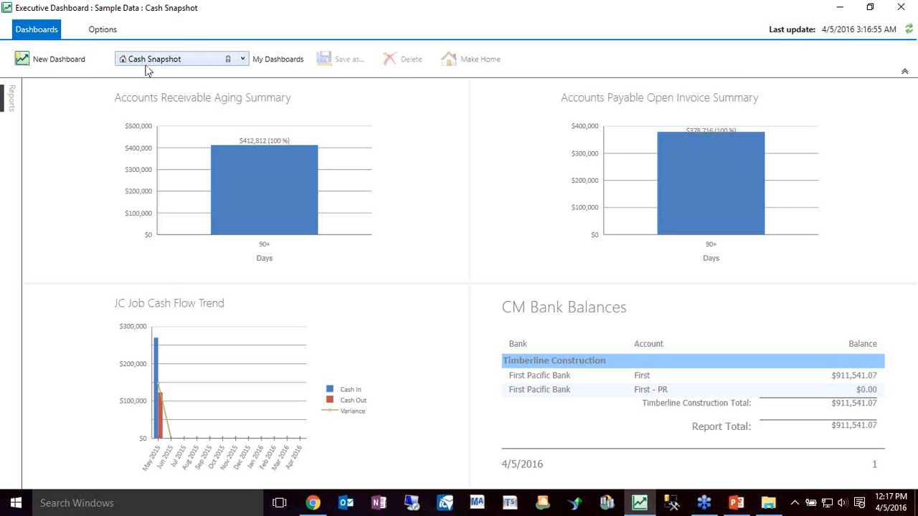
Look through the CEO and Company Overview dashboards, comparing them with Cash Snapshot, and return to Cash Snapshot
{"action": "left_click", "coordinate": [242, 59]}
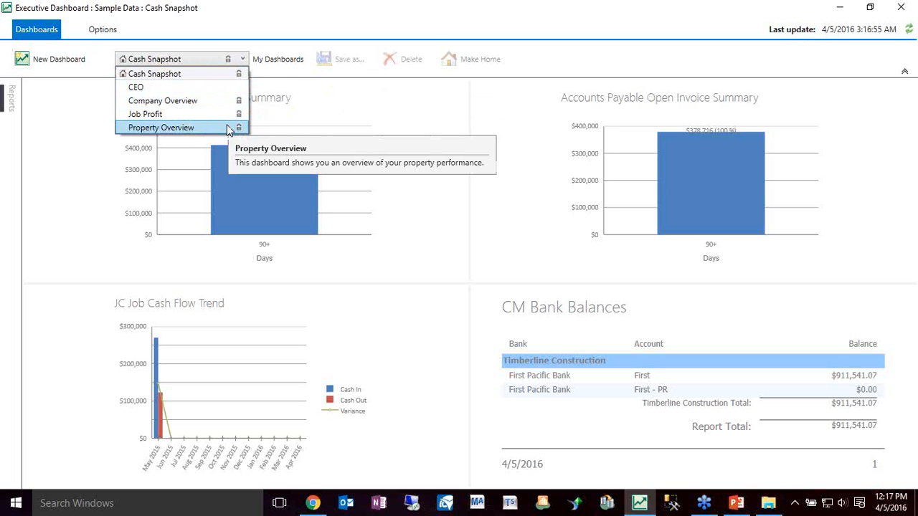
{"action": "left_click", "coordinate": [227, 87]}
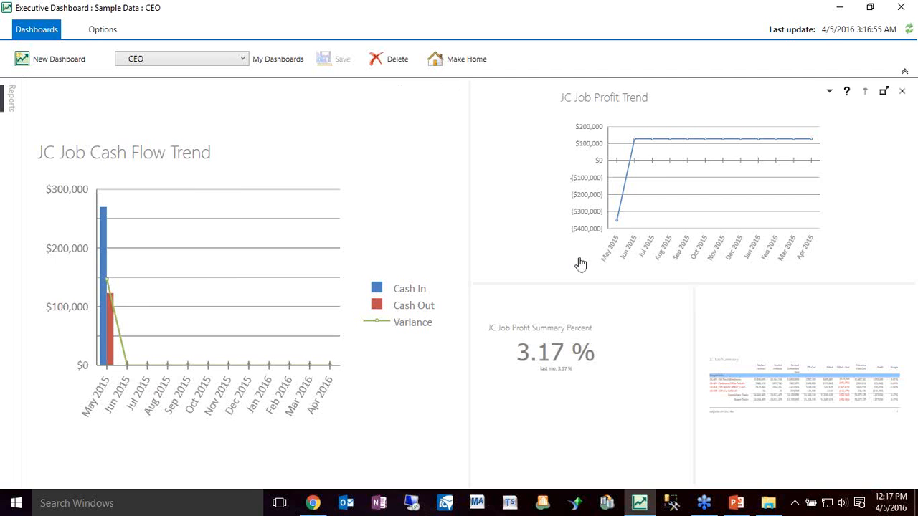
{"action": "left_click", "coordinate": [241, 61]}
{"action": "left_click", "coordinate": [212, 74]}
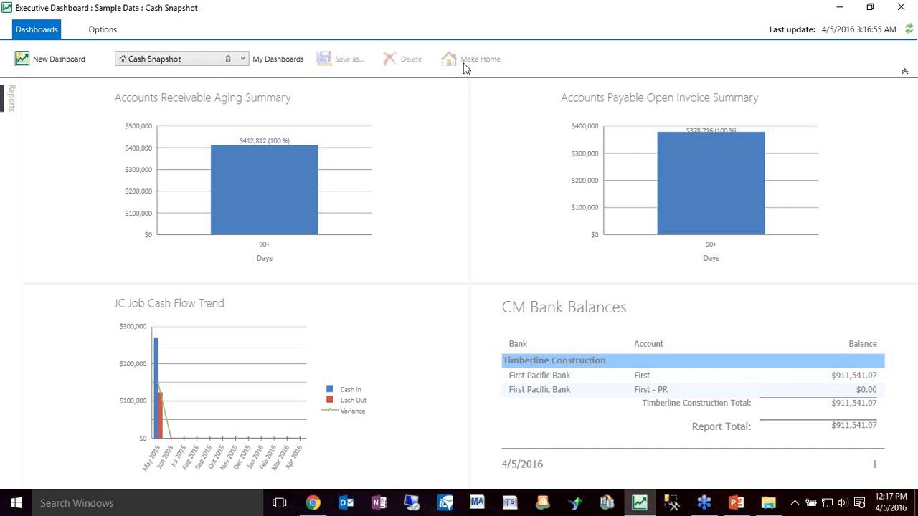
{"action": "left_click", "coordinate": [246, 59]}
{"action": "left_click", "coordinate": [225, 103]}
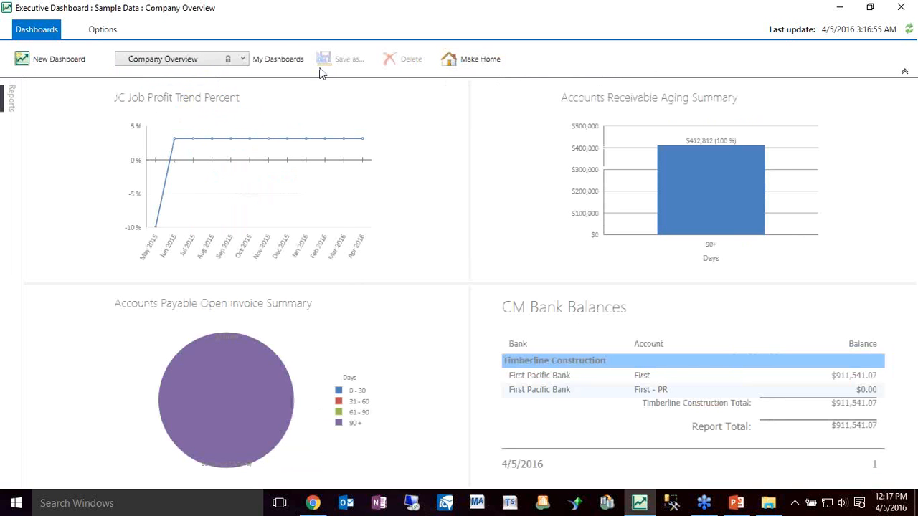
{"action": "left_click", "coordinate": [242, 61]}
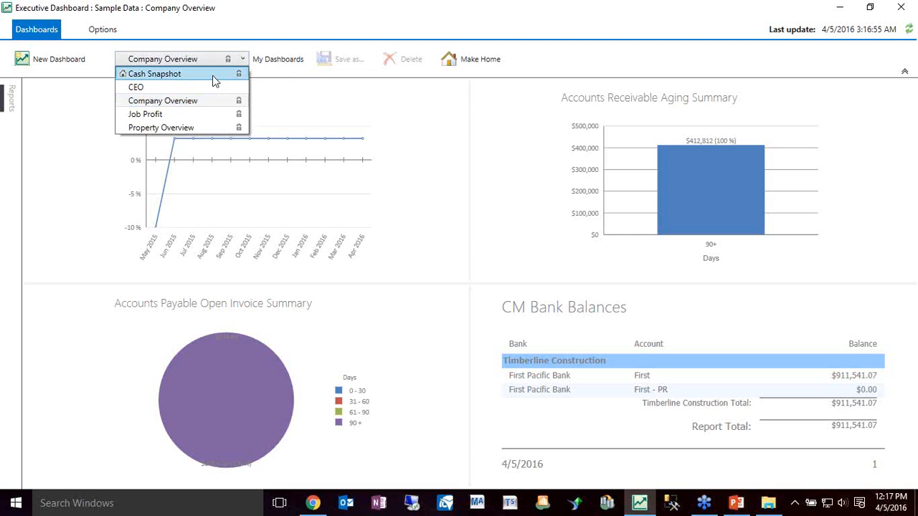
{"action": "left_click", "coordinate": [212, 73]}
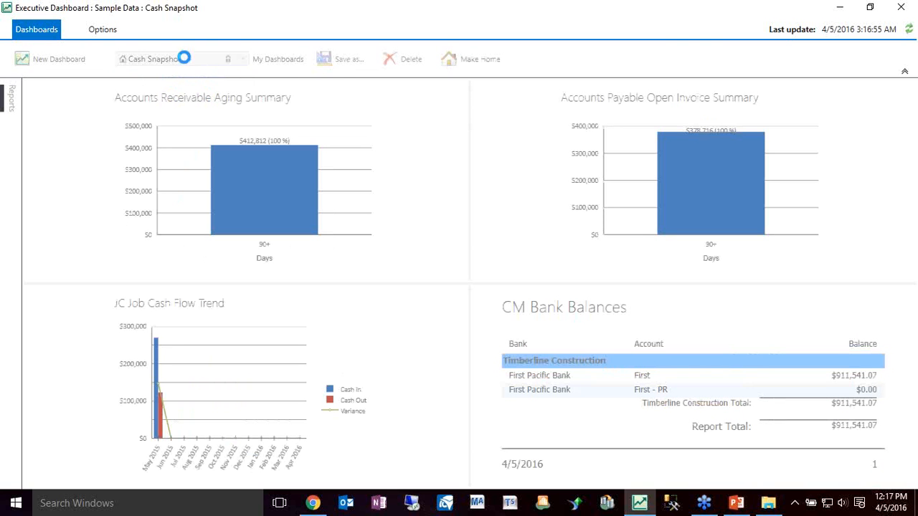
Try the dark theme and the display of report parameters, restoring the light theme with parameters hidden
{"action": "left_click", "coordinate": [112, 31]}
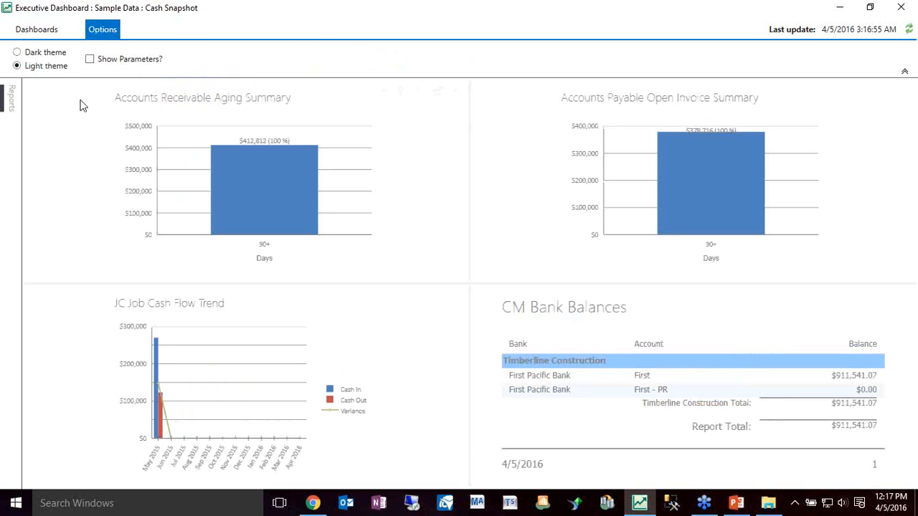
{"action": "left_click", "coordinate": [30, 55]}
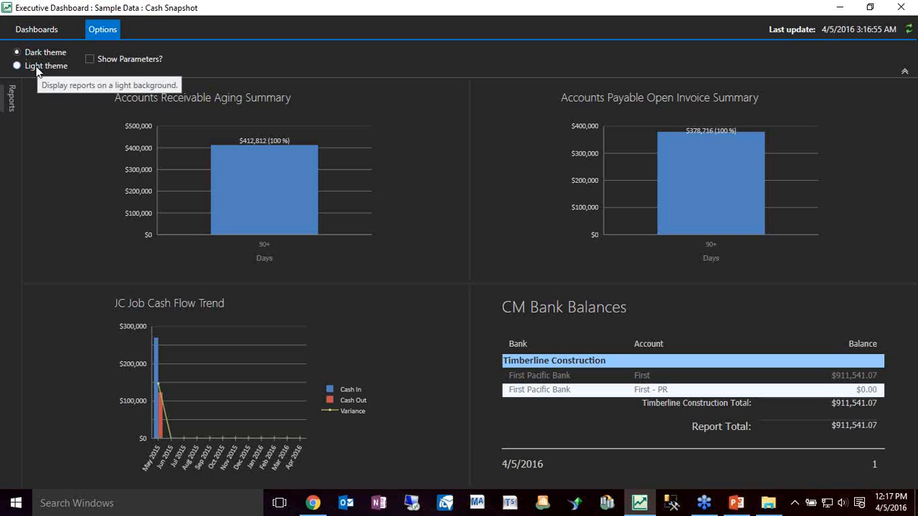
{"action": "left_click", "coordinate": [35, 66]}
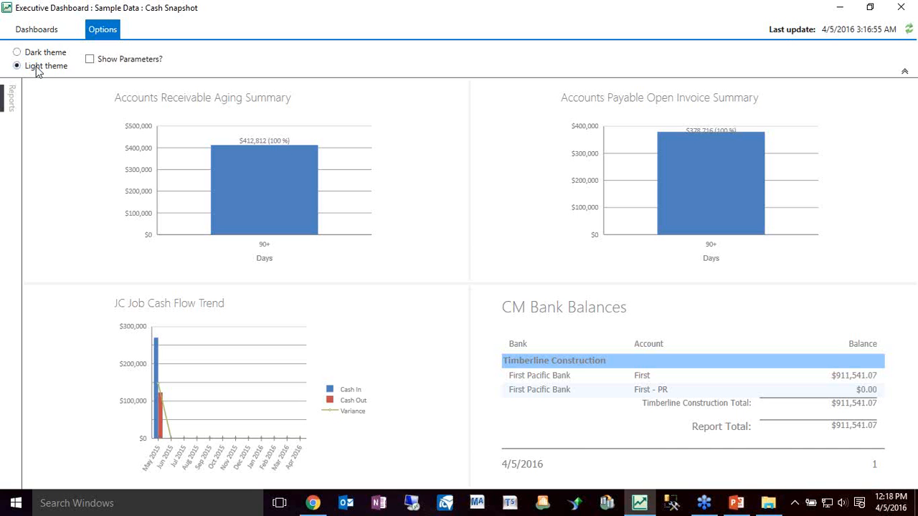
{"action": "left_click", "coordinate": [90, 59]}
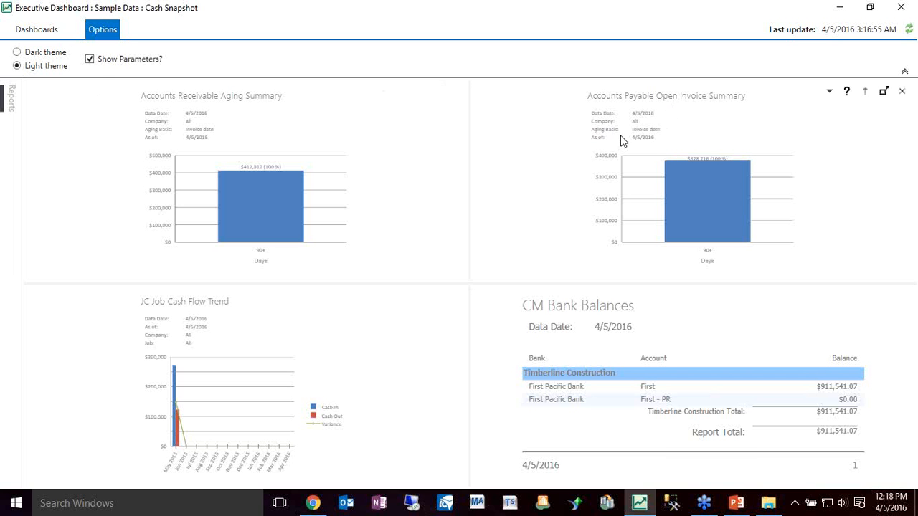
{"action": "left_click", "coordinate": [91, 60]}
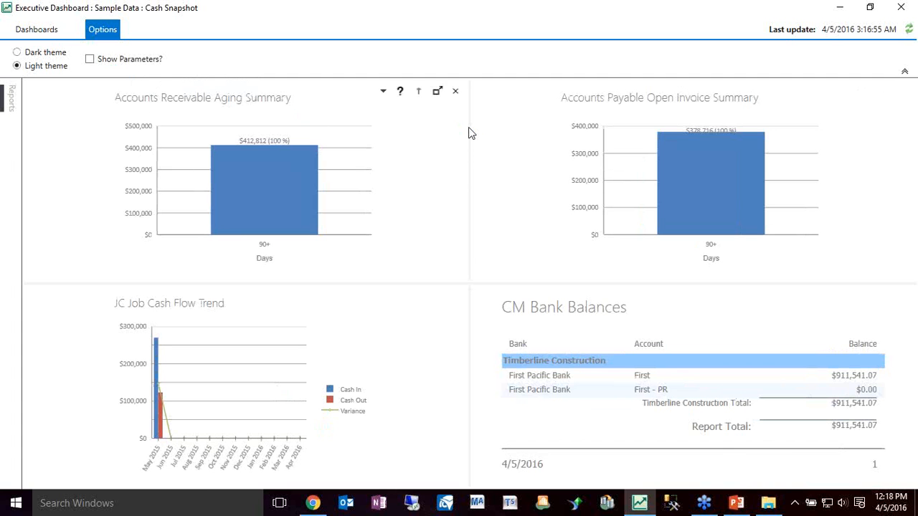
Show the available reports and add the AP Open Invoice Summary Pie Chart below JC Job Cash Flow Trend on the CEO dashboard
{"action": "left_click", "coordinate": [12, 108]}
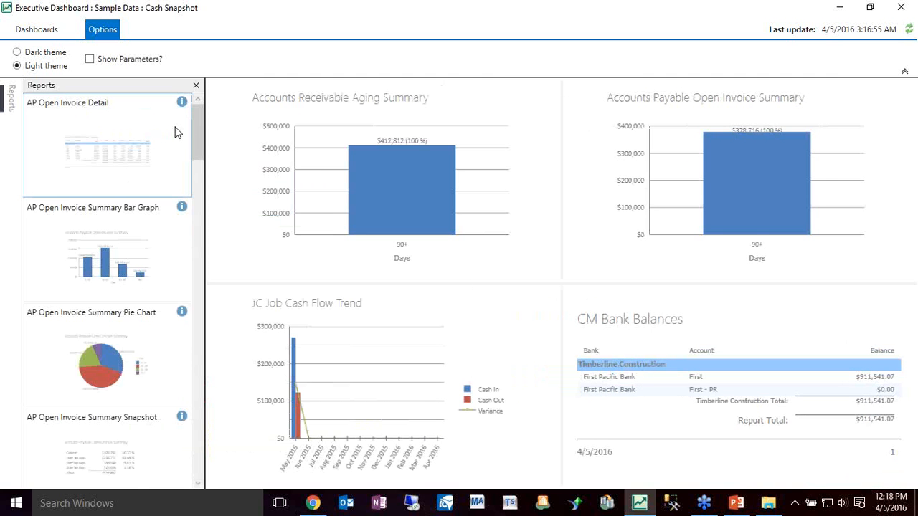
{"action": "left_click_drag", "start_coordinate": [195, 140], "coordinate": [211, 150]}
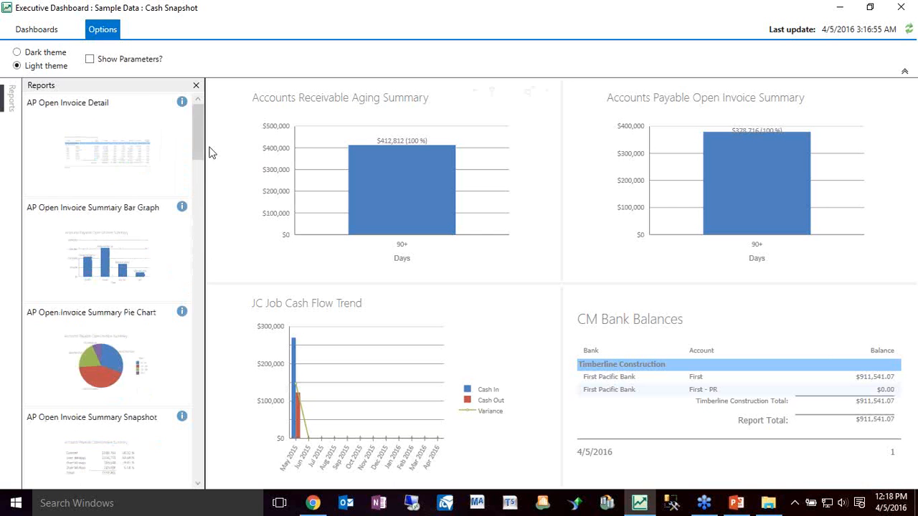
{"action": "left_click", "coordinate": [41, 36]}
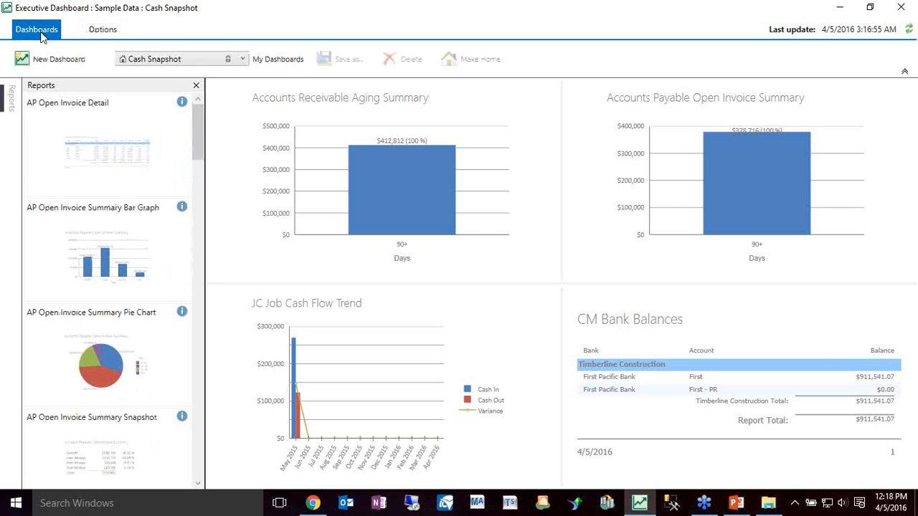
{"action": "left_click", "coordinate": [242, 61]}
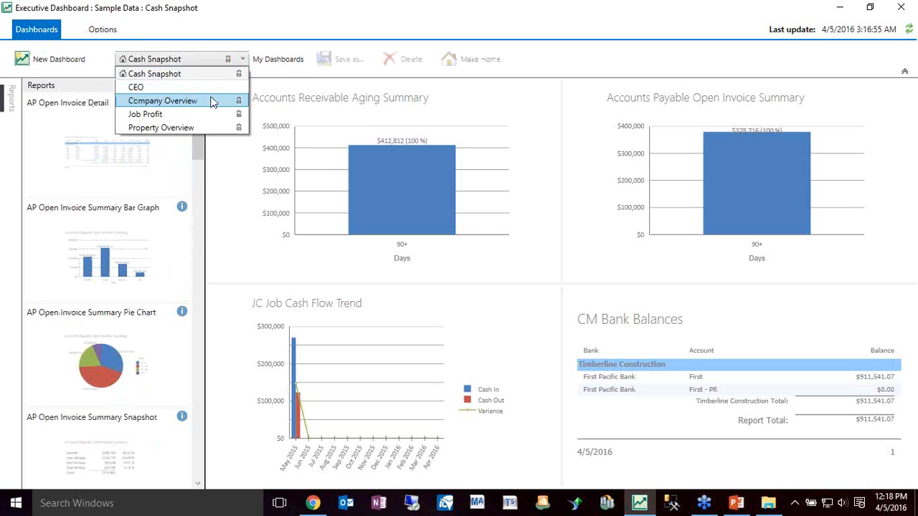
{"action": "left_click", "coordinate": [208, 86]}
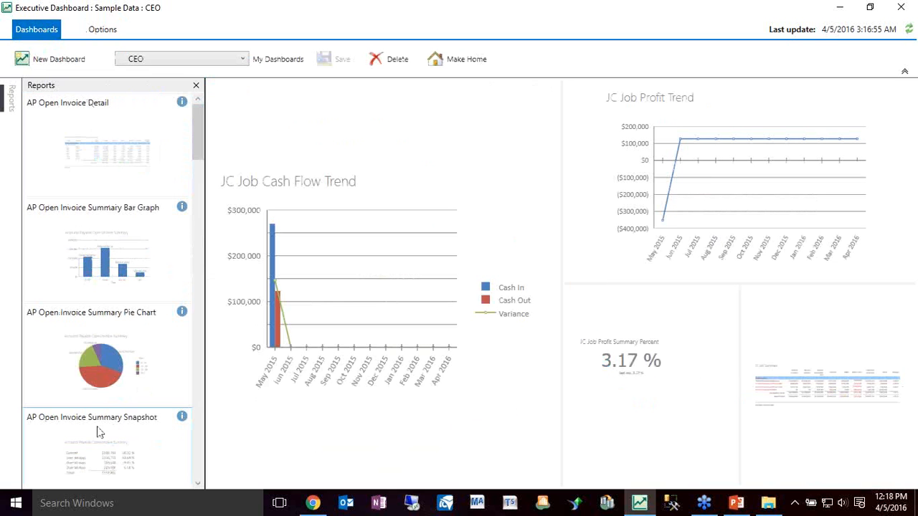
{"action": "left_click_drag", "start_coordinate": [113, 360], "coordinate": [534, 311]}
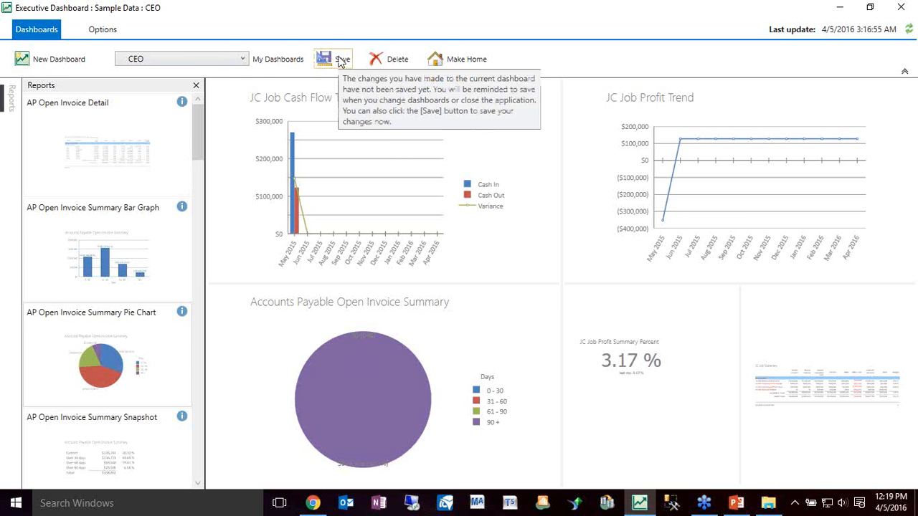
Switch from the CEO dashboard back to Cash Snapshot, answering the prompt about unsaved changes
{"action": "left_click", "coordinate": [239, 64]}
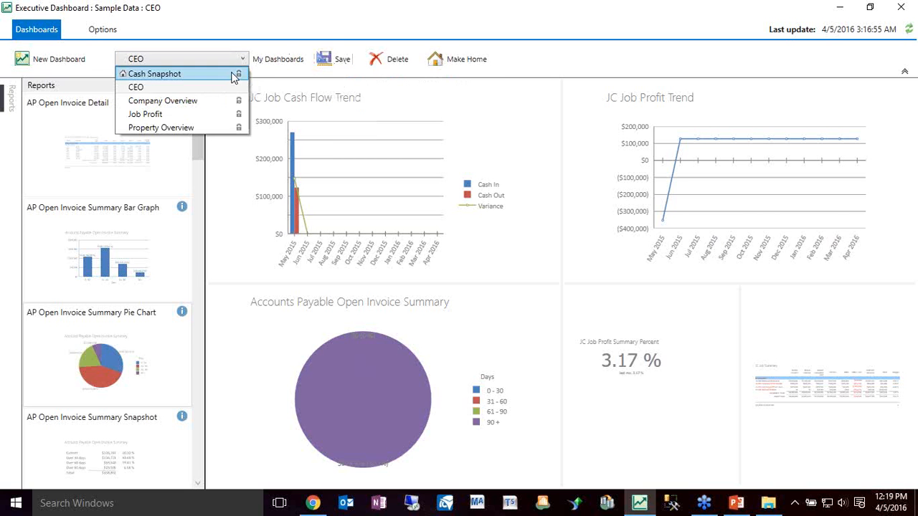
{"action": "left_click", "coordinate": [234, 76]}
{"action": "left_click", "coordinate": [504, 278]}
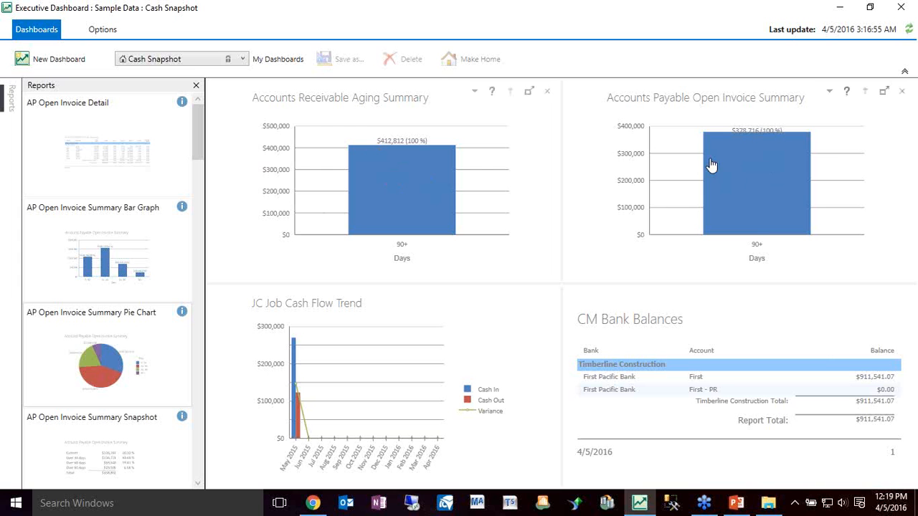
Set the Accounts Payable Open Invoice Summary's as-of date to 5/31/2015 instead of using today's date
{"action": "left_click", "coordinate": [830, 92]}
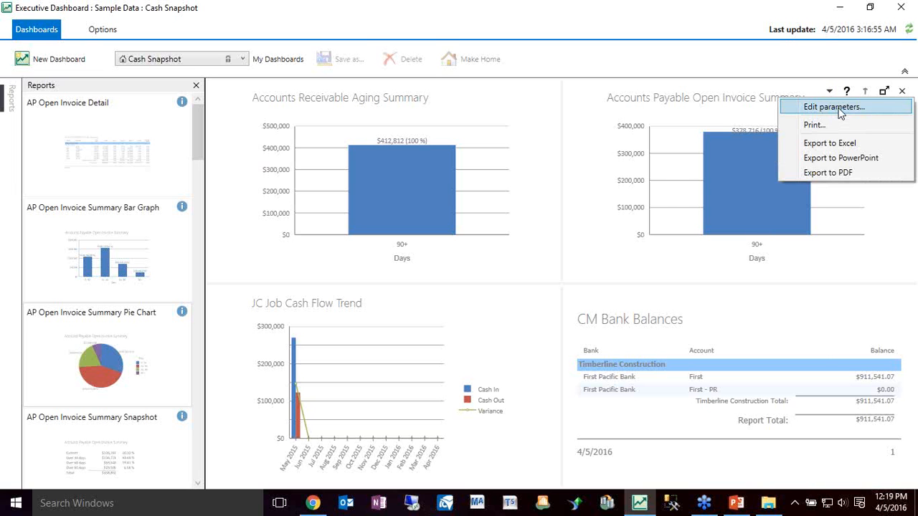
{"action": "left_click", "coordinate": [838, 108]}
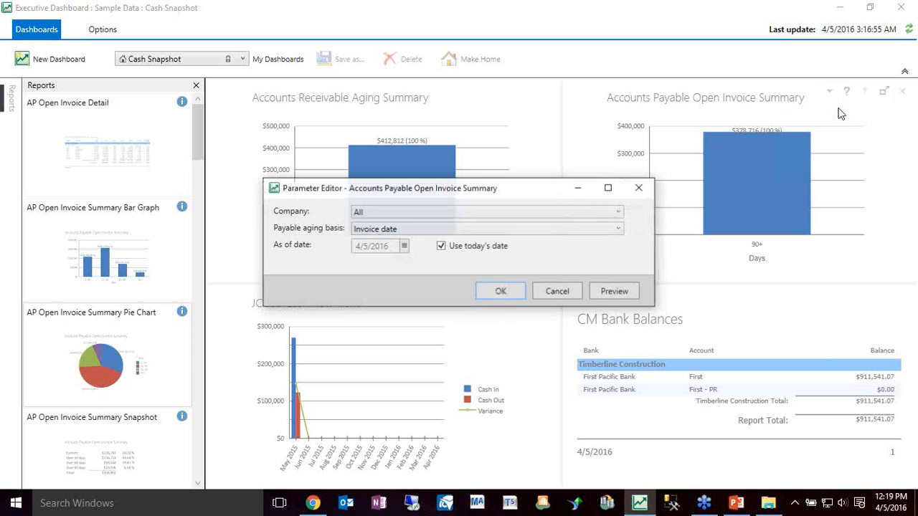
{"action": "left_click", "coordinate": [460, 246]}
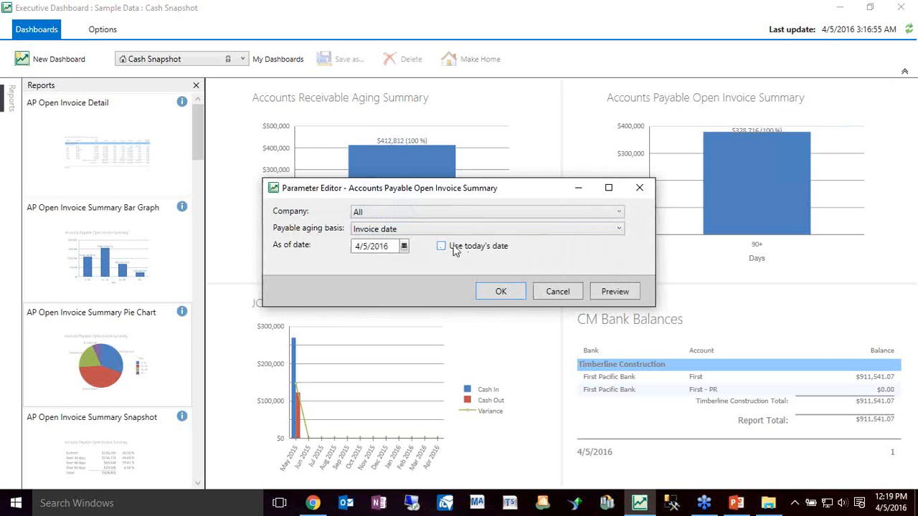
{"action": "left_click", "coordinate": [404, 246]}
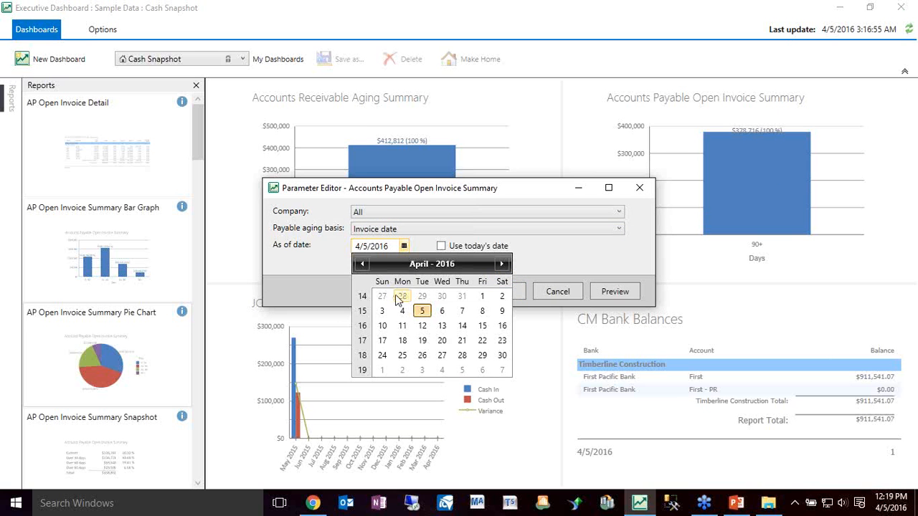
{"action": "left_click", "coordinate": [362, 264]}
{"action": "left_click", "coordinate": [362, 264]}
{"action": "left_click", "coordinate": [362, 264]}
{"action": "left_click", "coordinate": [362, 264]}
{"action": "left_click", "coordinate": [363, 264]}
{"action": "left_click", "coordinate": [362, 264]}
{"action": "left_click", "coordinate": [362, 264]}
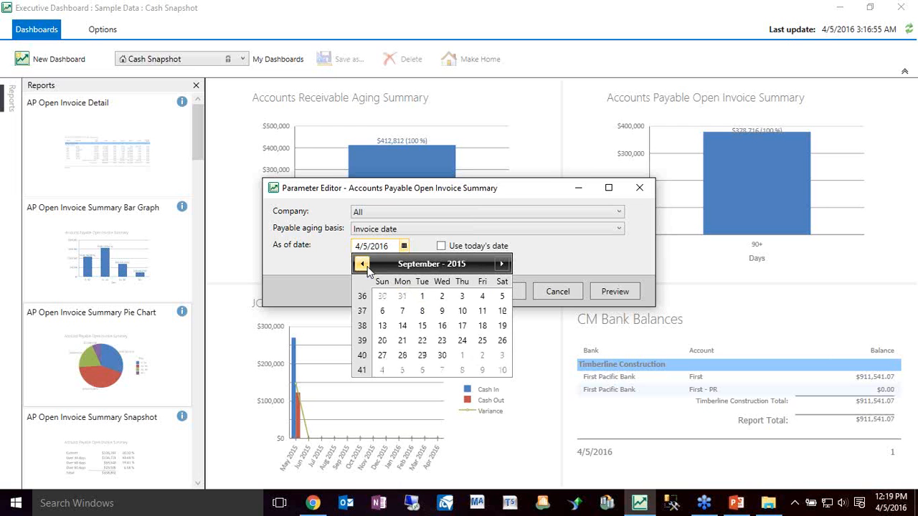
{"action": "left_click", "coordinate": [362, 264]}
{"action": "left_click", "coordinate": [363, 264]}
{"action": "left_click", "coordinate": [362, 264]}
{"action": "left_click", "coordinate": [362, 264]}
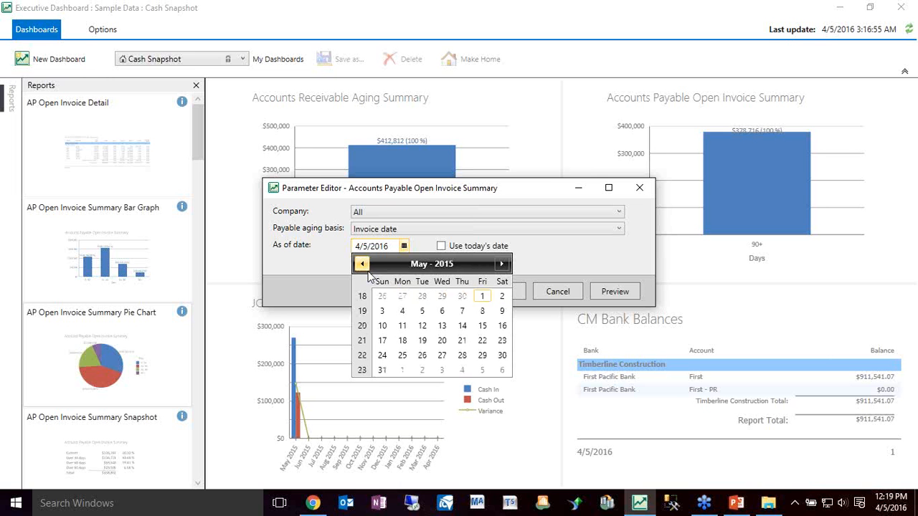
{"action": "left_click", "coordinate": [382, 370]}
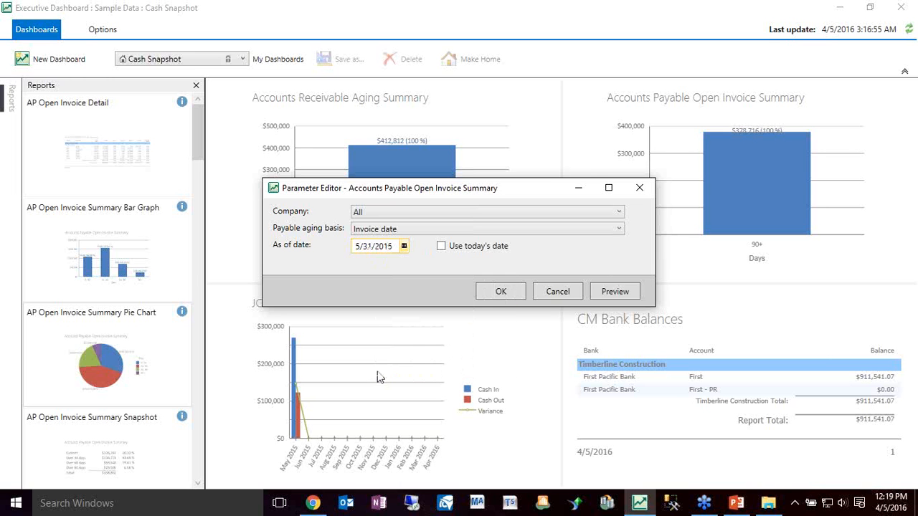
Review the payable aging basis and company choices, keep Invoice date and All, and apply the report parameters
{"action": "left_click", "coordinate": [482, 229]}
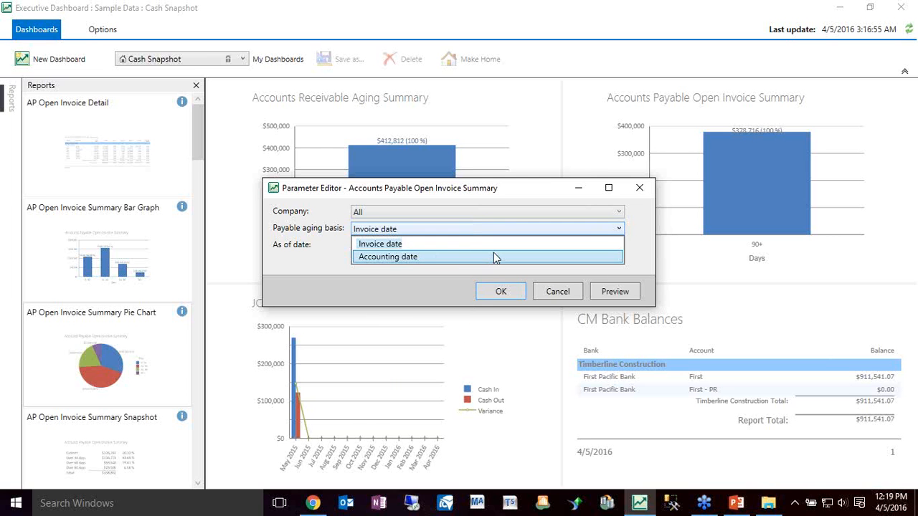
{"action": "left_click", "coordinate": [662, 248]}
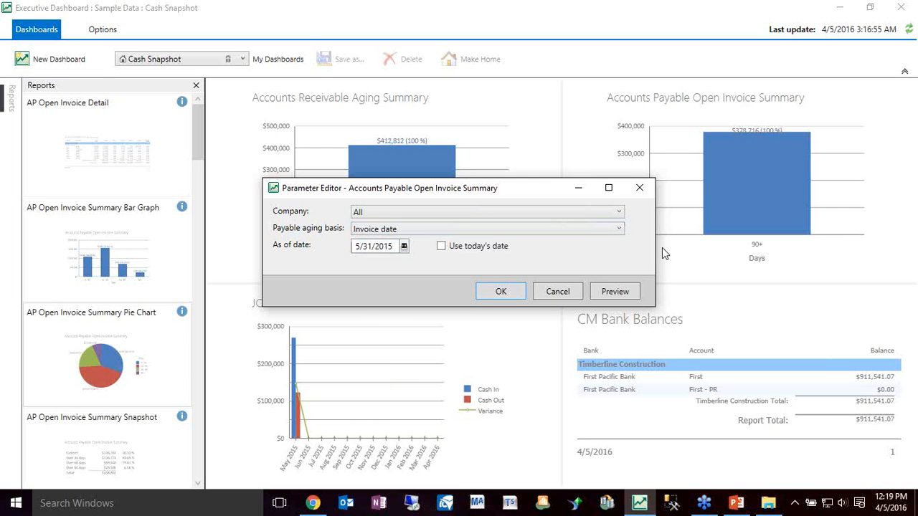
{"action": "left_click", "coordinate": [620, 228]}
{"action": "left_click", "coordinate": [619, 212]}
{"action": "left_click", "coordinate": [619, 212]}
{"action": "left_click", "coordinate": [620, 212]}
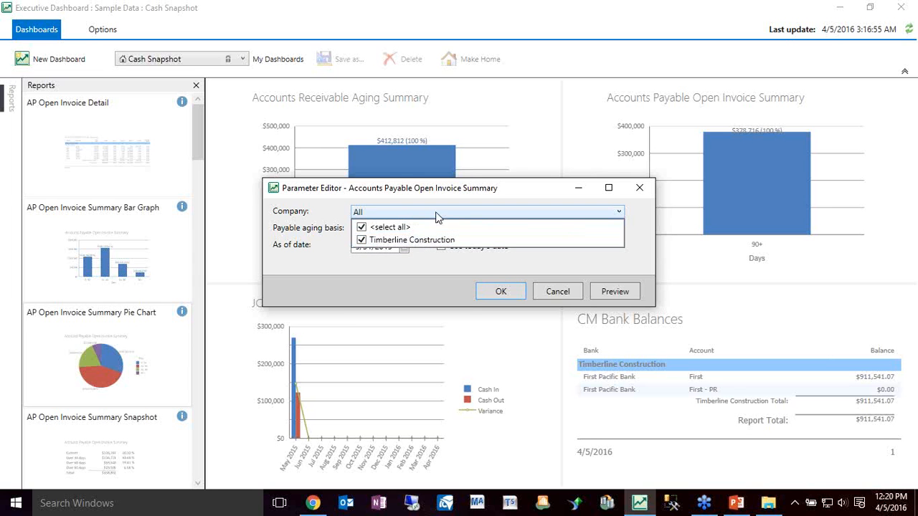
{"action": "left_click", "coordinate": [447, 194]}
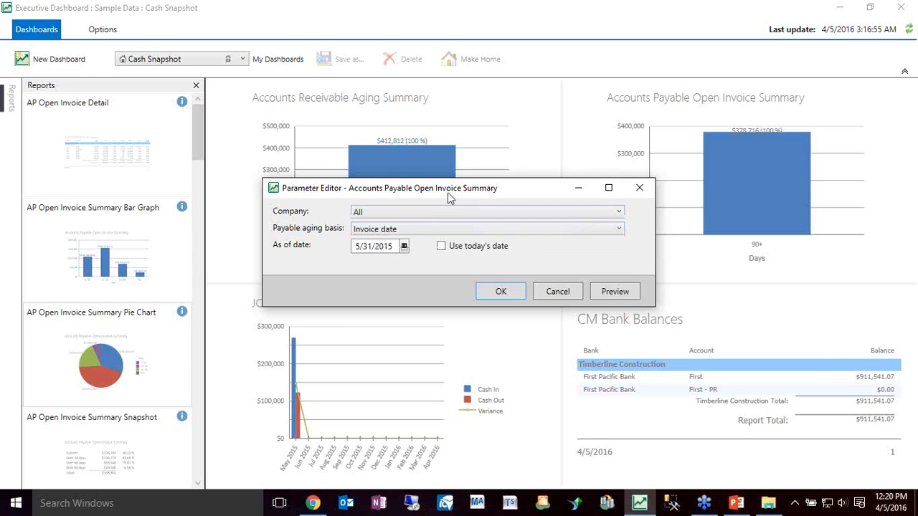
{"action": "left_click", "coordinate": [512, 296]}
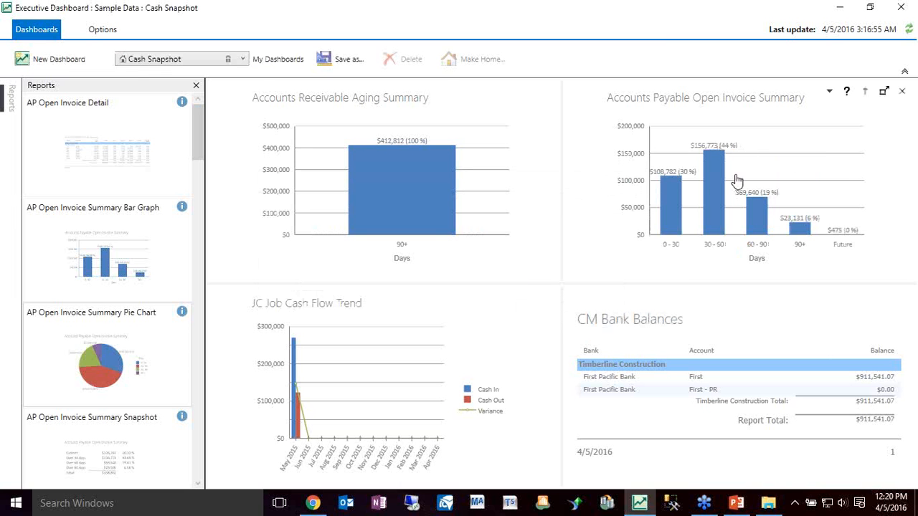
Hide the reports list and show the print and export options for the Accounts Payable Open Invoice Summary
{"action": "left_click", "coordinate": [197, 86]}
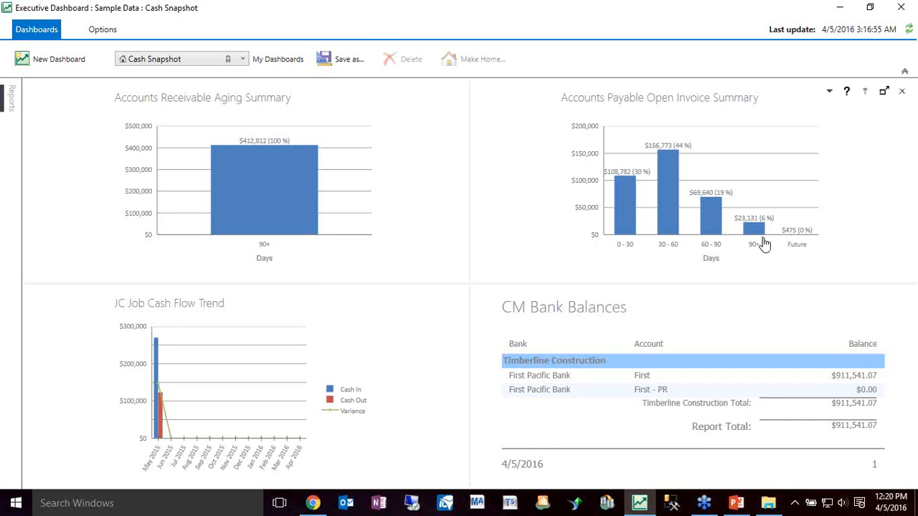
{"action": "left_click", "coordinate": [830, 91]}
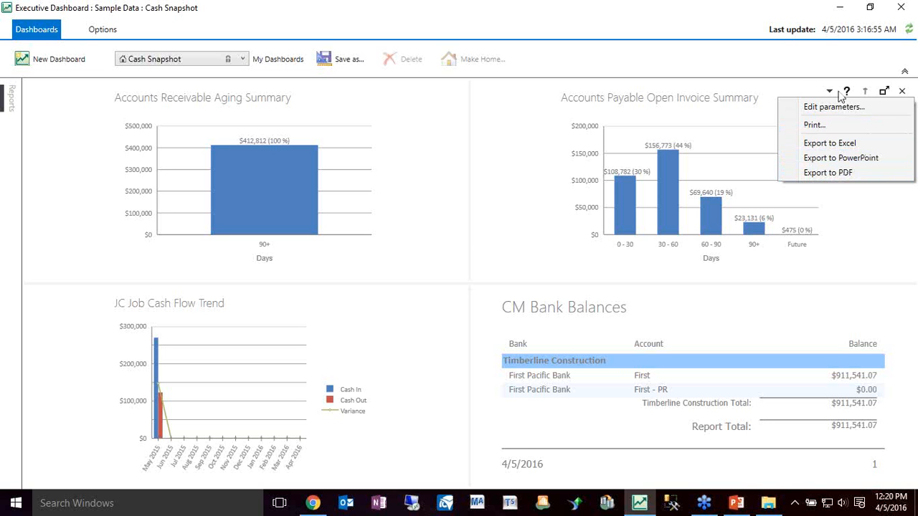
{"action": "left_click", "coordinate": [784, 76]}
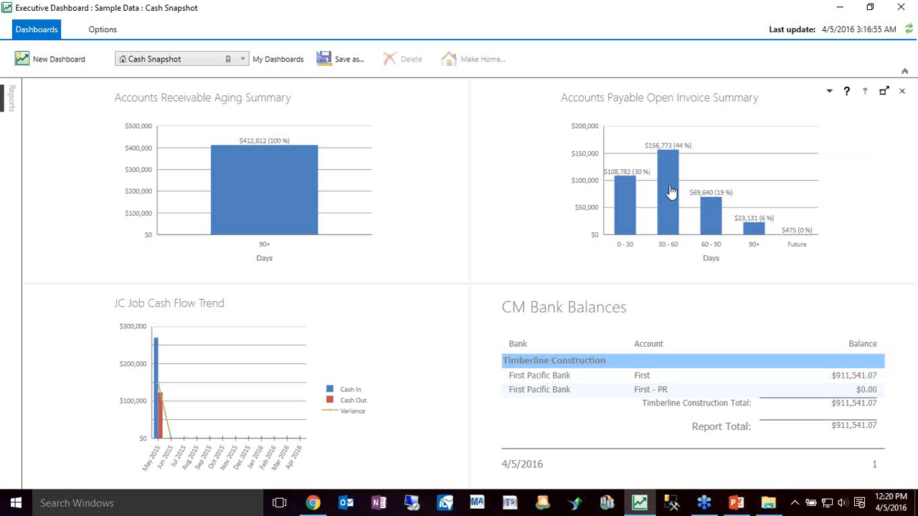
Expand the Accounts Payable Open Invoice Summary to fill the window and drill down to the AP Open Invoice Vendor Summary
{"action": "left_click", "coordinate": [629, 192]}
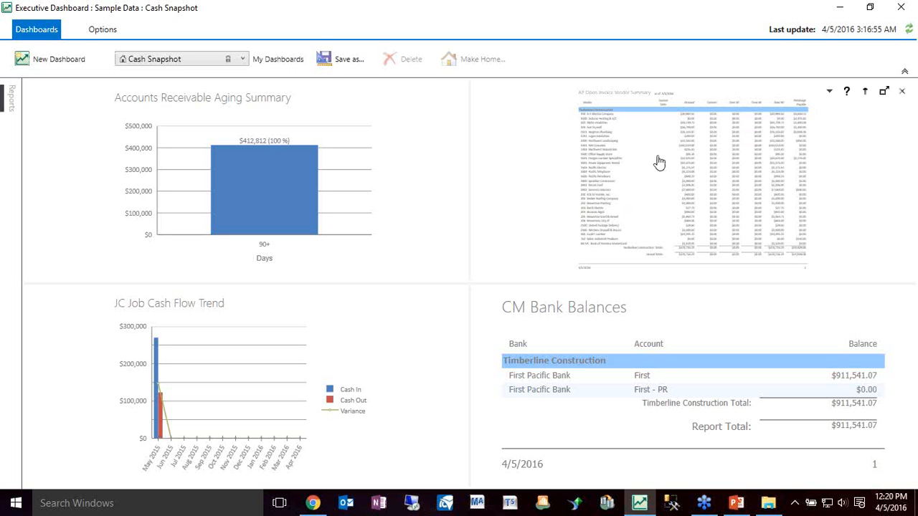
{"action": "left_click", "coordinate": [885, 92]}
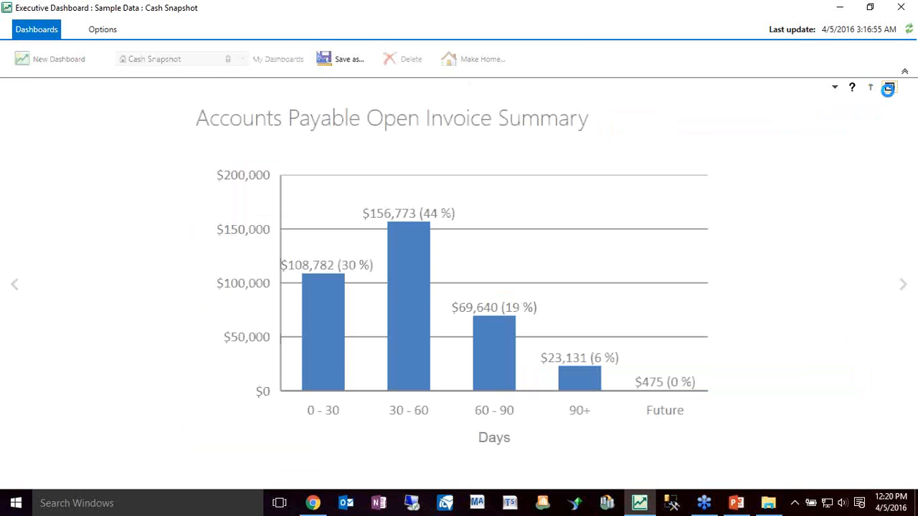
{"action": "left_click", "coordinate": [410, 303]}
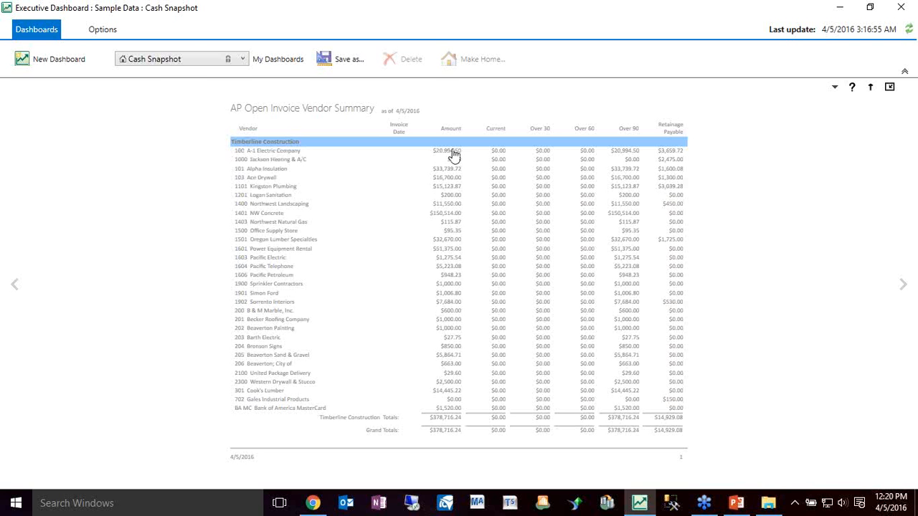
Try the dark theme on the expanded vendor summary and restore the light theme
{"action": "left_click", "coordinate": [99, 34]}
{"action": "left_click", "coordinate": [31, 53]}
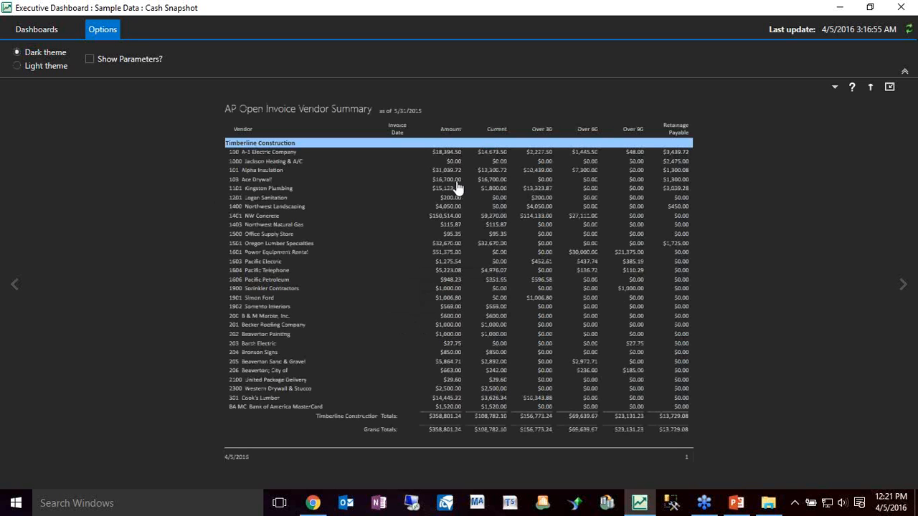
{"action": "left_click", "coordinate": [18, 66]}
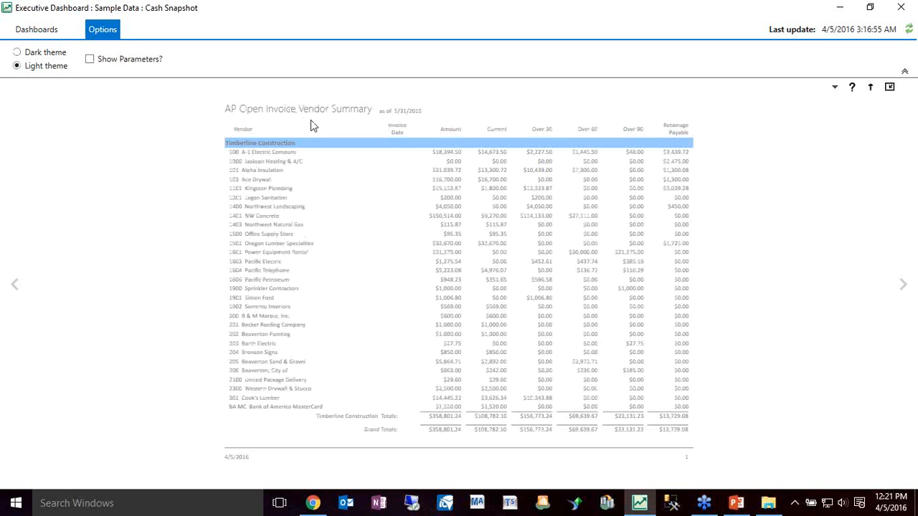
Drill into the open invoices of A-1 Electric Company and one other vendor, and drill back up to the summary bar graph
{"action": "left_click", "coordinate": [278, 152]}
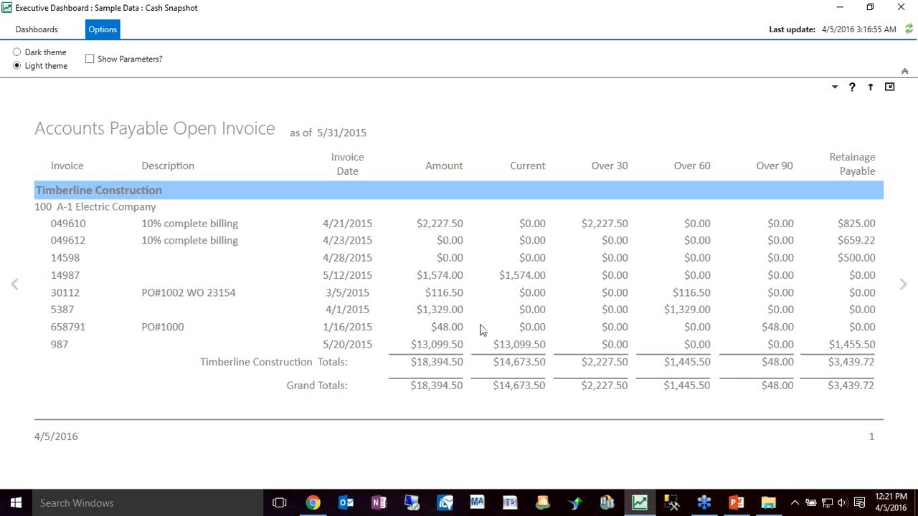
{"action": "left_click", "coordinate": [871, 87]}
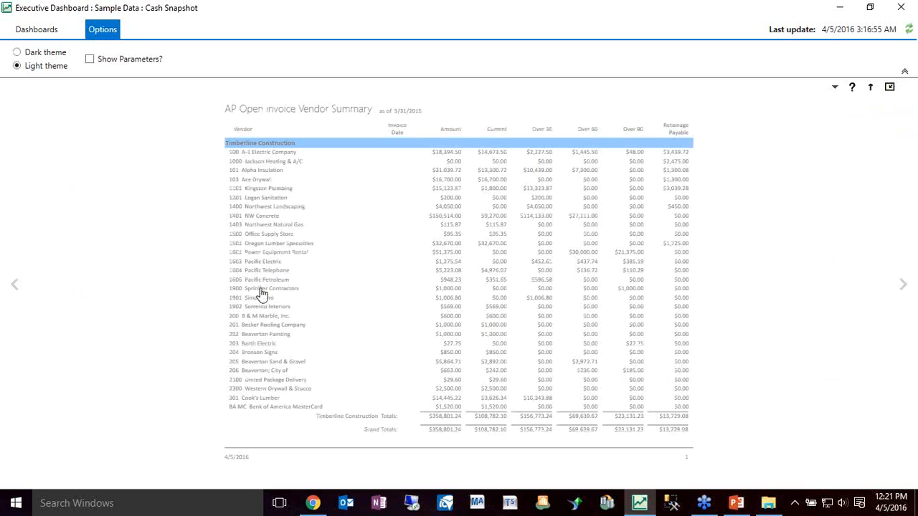
{"action": "left_click", "coordinate": [259, 297]}
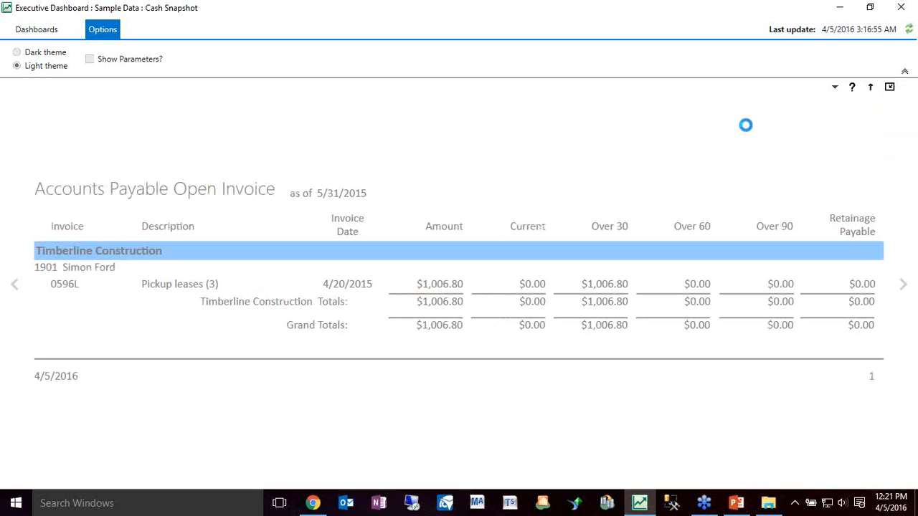
{"action": "left_click", "coordinate": [870, 87]}
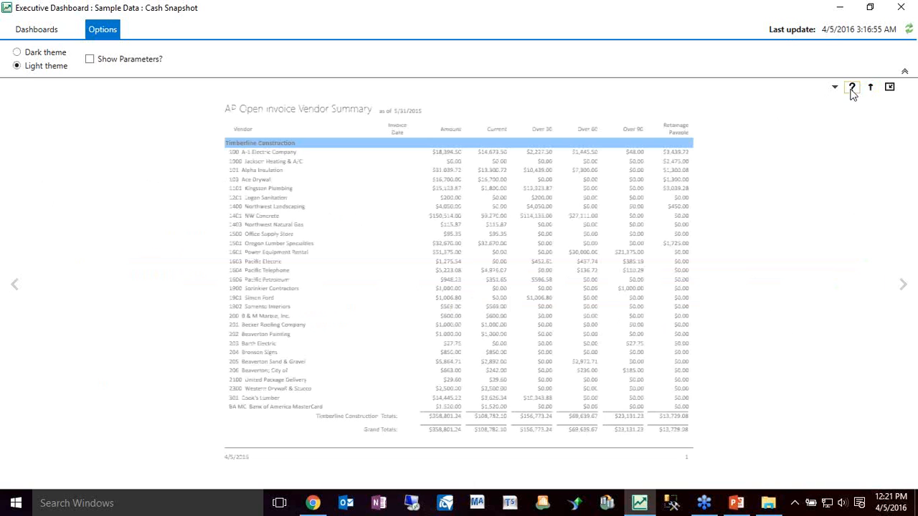
{"action": "left_click", "coordinate": [870, 88]}
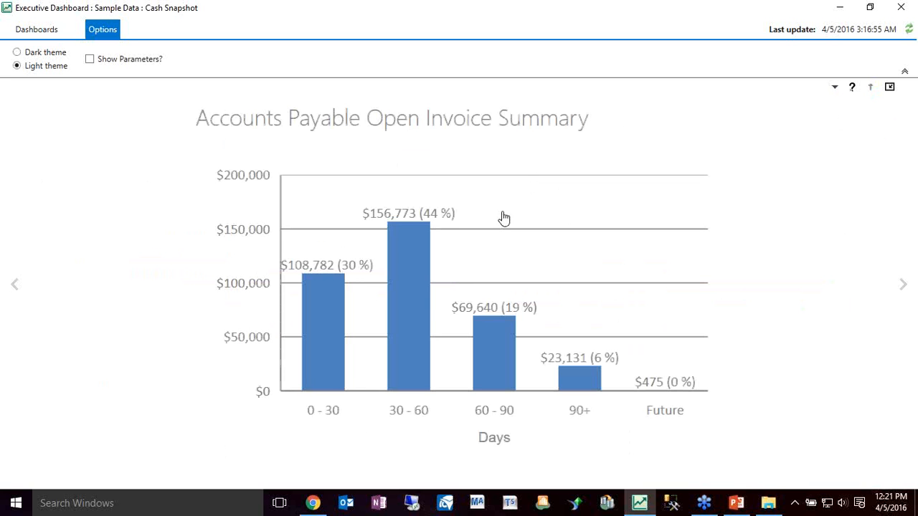
Read the AP Open Invoice Summary Bar Graph's report details through the technical details, and return to the Cash Snapshot dashboard
{"action": "left_click", "coordinate": [854, 92]}
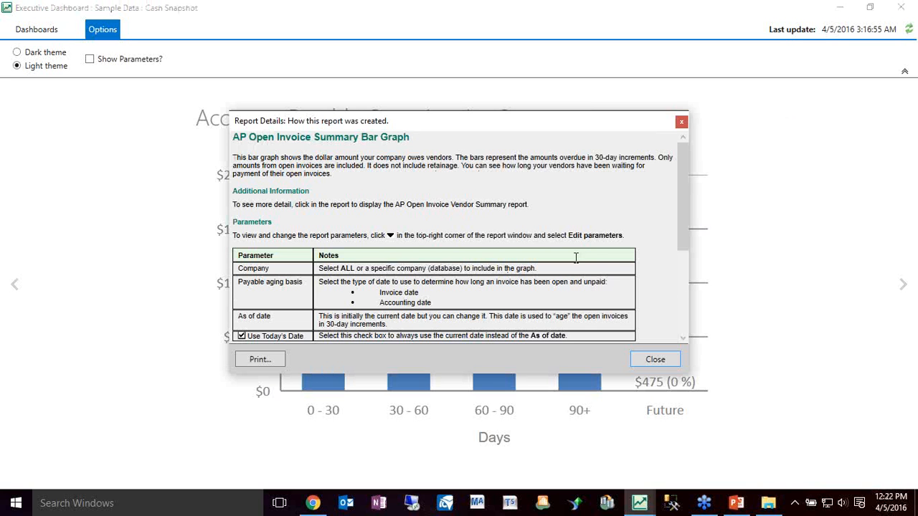
{"action": "left_click", "coordinate": [683, 338]}
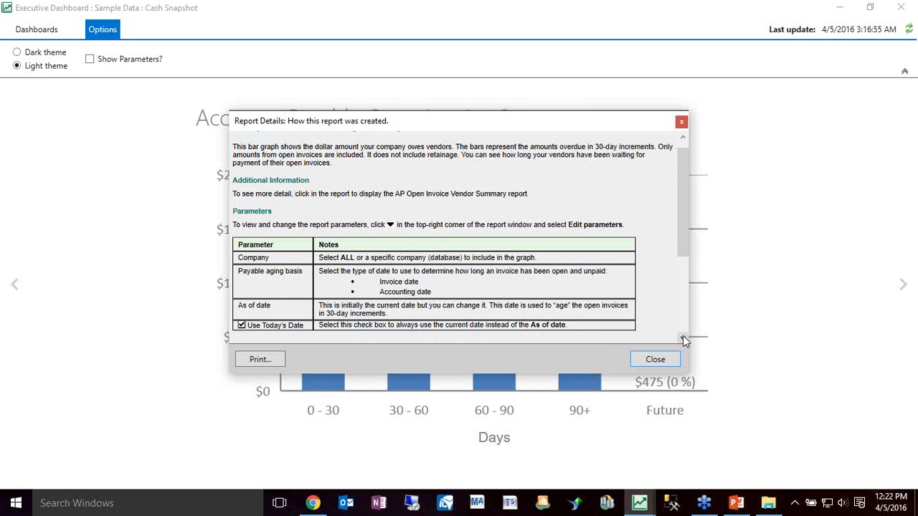
{"action": "left_click", "coordinate": [683, 338]}
{"action": "left_click", "coordinate": [683, 338]}
{"action": "left_click", "coordinate": [683, 338]}
{"action": "left_click", "coordinate": [683, 338]}
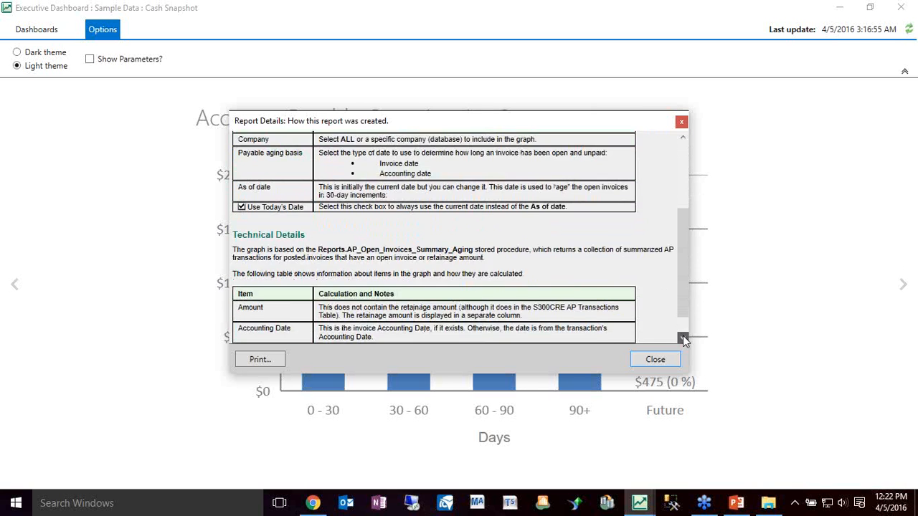
{"action": "left_click", "coordinate": [683, 337]}
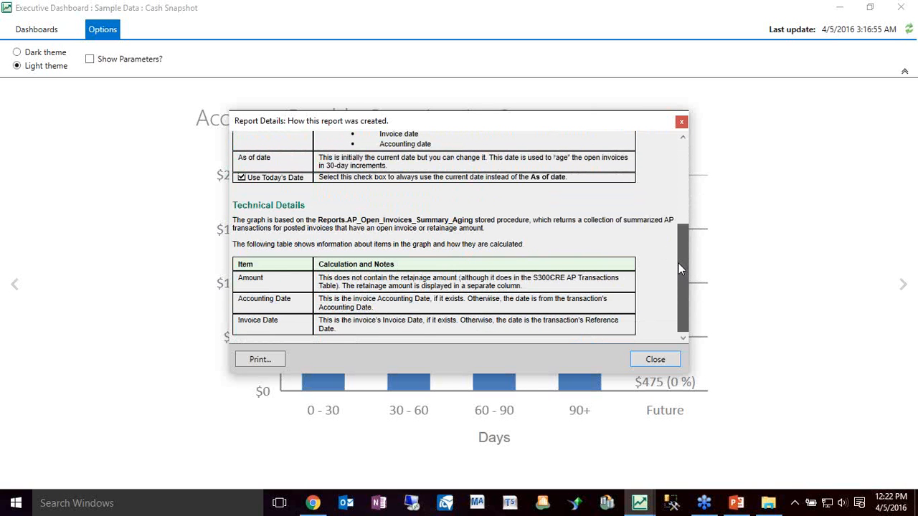
{"action": "left_click_drag", "start_coordinate": [679, 263], "coordinate": [705, 127]}
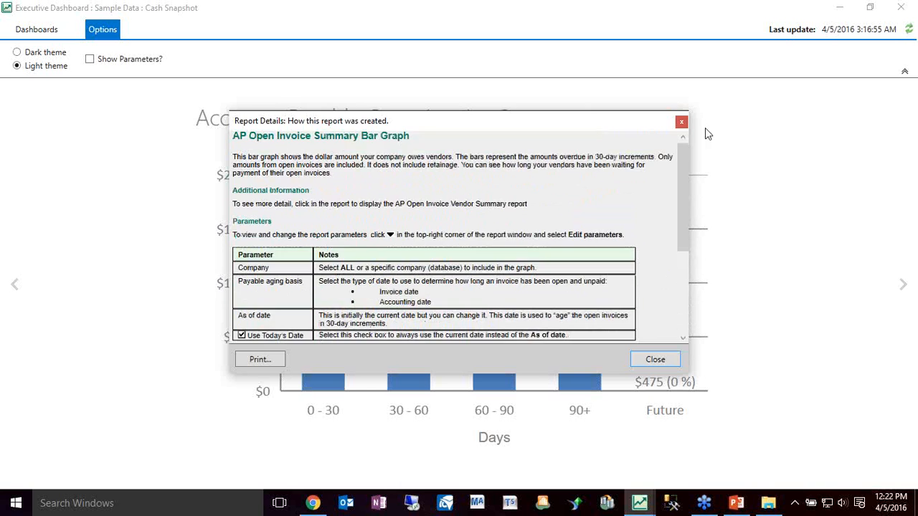
{"action": "left_click", "coordinate": [682, 122]}
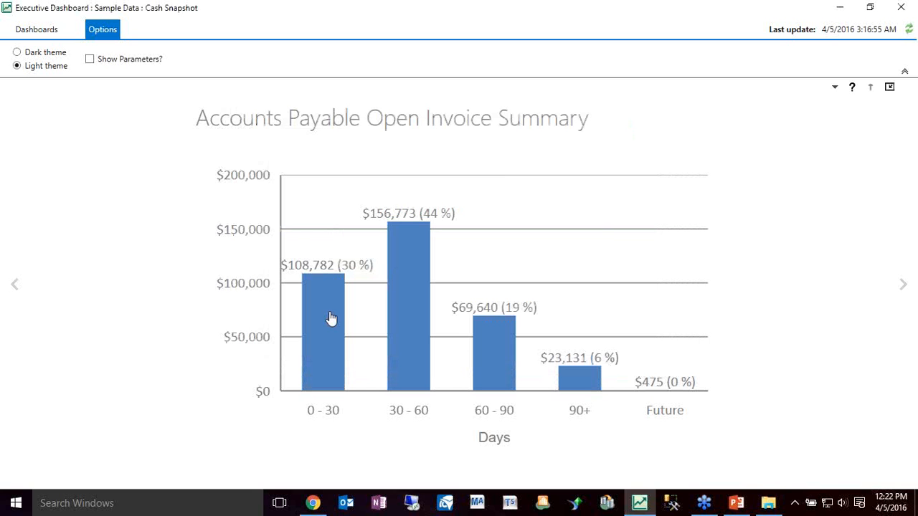
{"action": "left_click", "coordinate": [890, 87]}
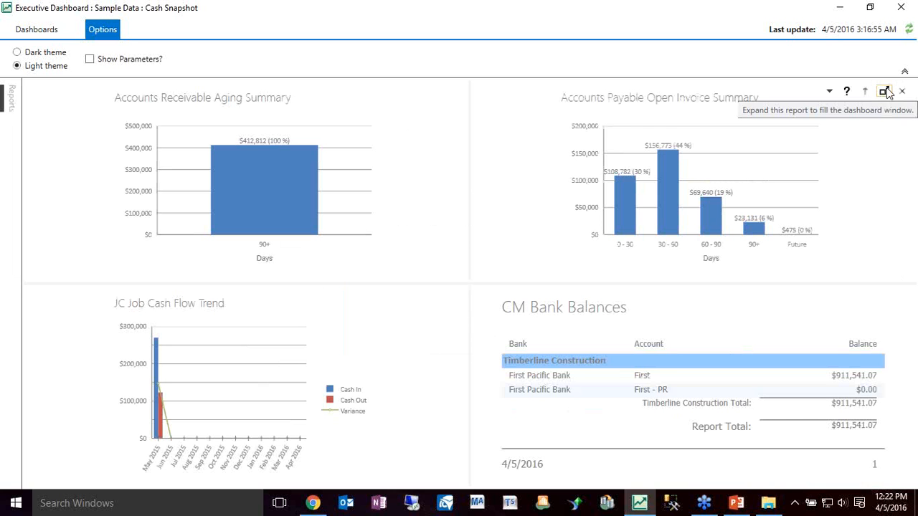
Collapse the ribbon and browse the list of available reports down to JC Job Summary
{"action": "left_click", "coordinate": [904, 72]}
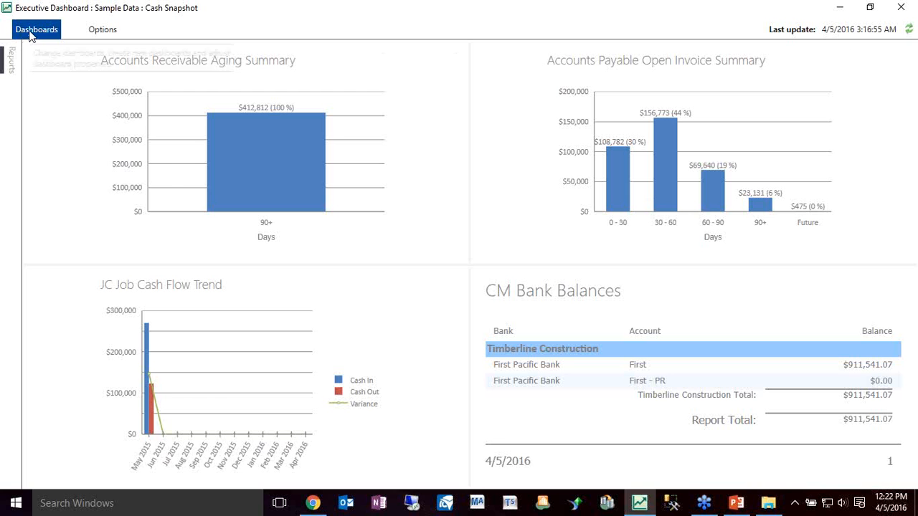
{"action": "left_click", "coordinate": [13, 65]}
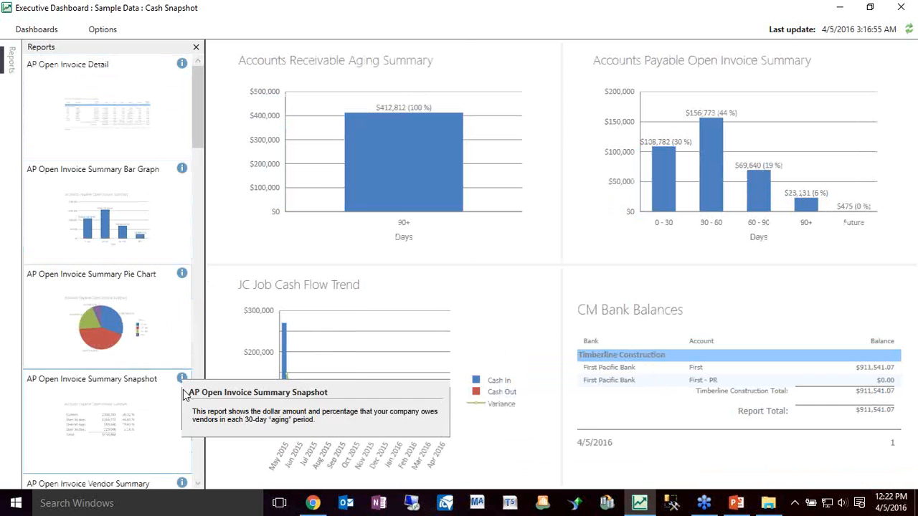
{"action": "scroll", "coordinate": [198, 462], "scroll_direction": "down", "scroll_amount": 15}
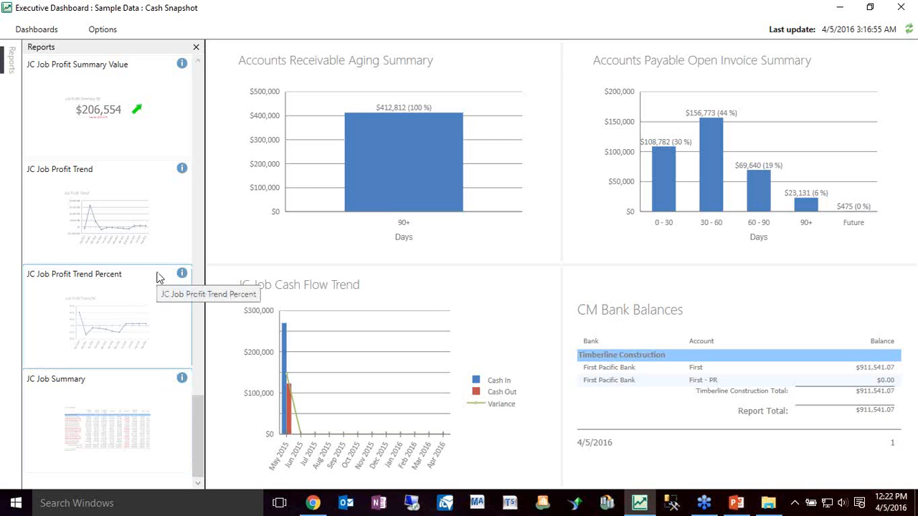
Browse the list of available reports from the job profit reports up to AP Open Invoice Detail and back down to CM Bank Balances
{"action": "left_click", "coordinate": [198, 63]}
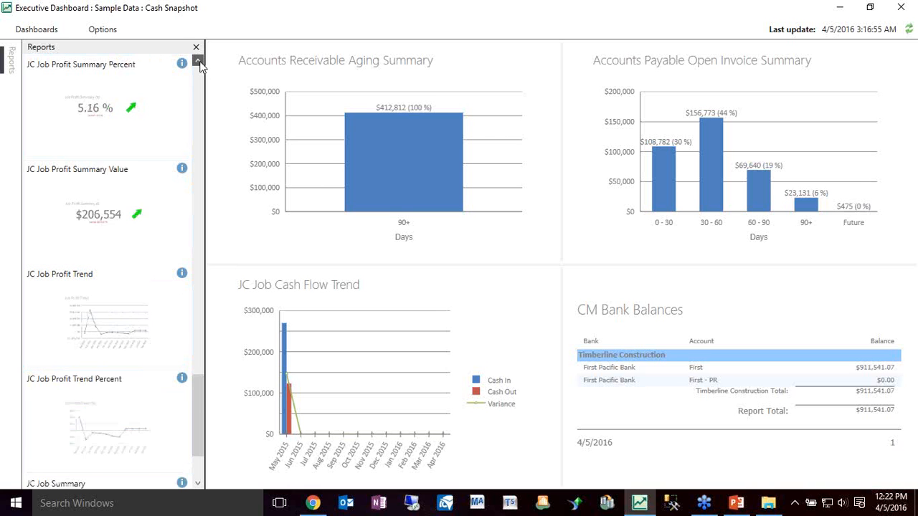
{"action": "left_click", "coordinate": [199, 63]}
{"action": "left_click", "coordinate": [199, 63]}
{"action": "left_click", "coordinate": [199, 63]}
{"action": "left_click", "coordinate": [199, 63]}
{"action": "left_click", "coordinate": [199, 63]}
{"action": "left_click", "coordinate": [198, 63]}
{"action": "left_click", "coordinate": [199, 63]}
{"action": "left_click", "coordinate": [199, 63]}
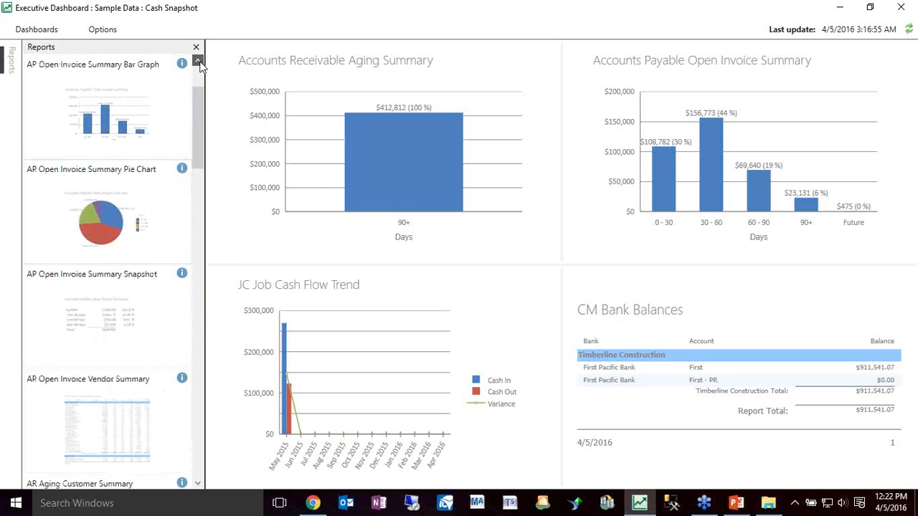
{"action": "left_click", "coordinate": [199, 64]}
{"action": "left_click", "coordinate": [198, 63]}
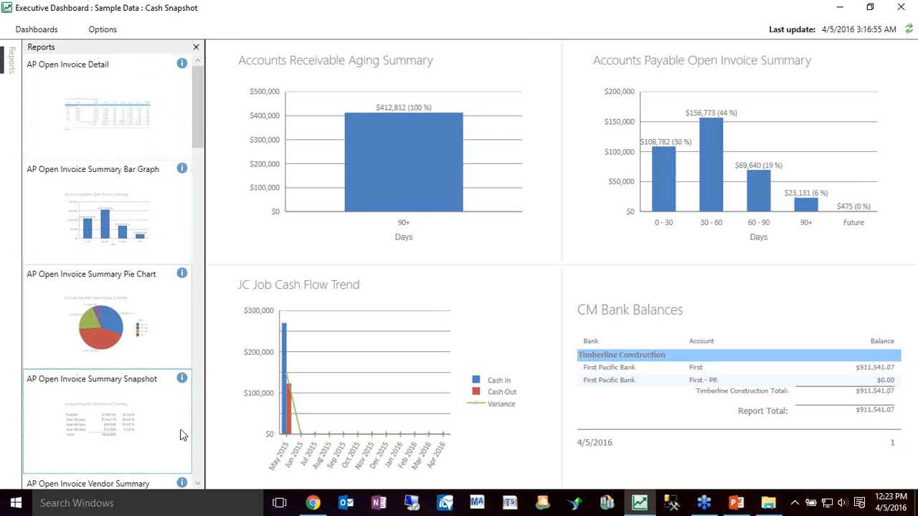
{"action": "left_click", "coordinate": [199, 450]}
{"action": "left_click", "coordinate": [200, 450]}
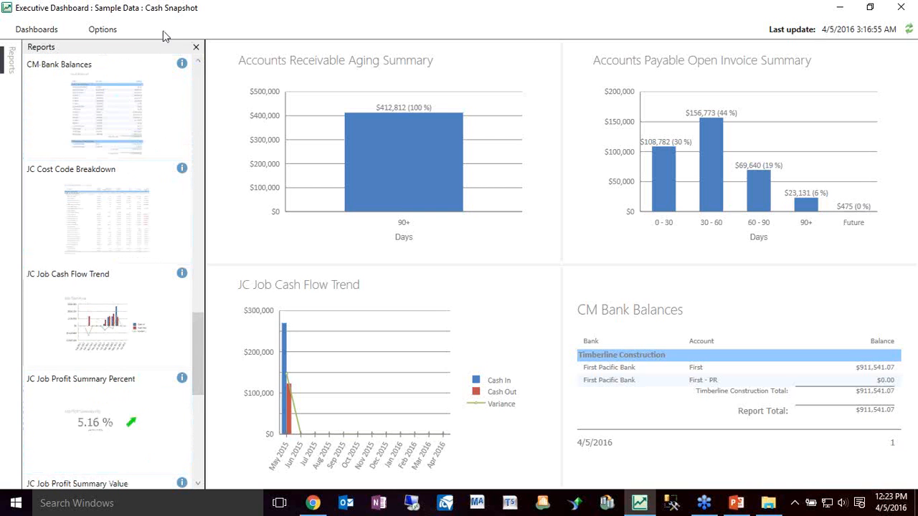
Switch to the Job Profit dashboard, discarding the changes made to the standard Cash Snapshot dashboard
{"action": "left_click", "coordinate": [37, 29]}
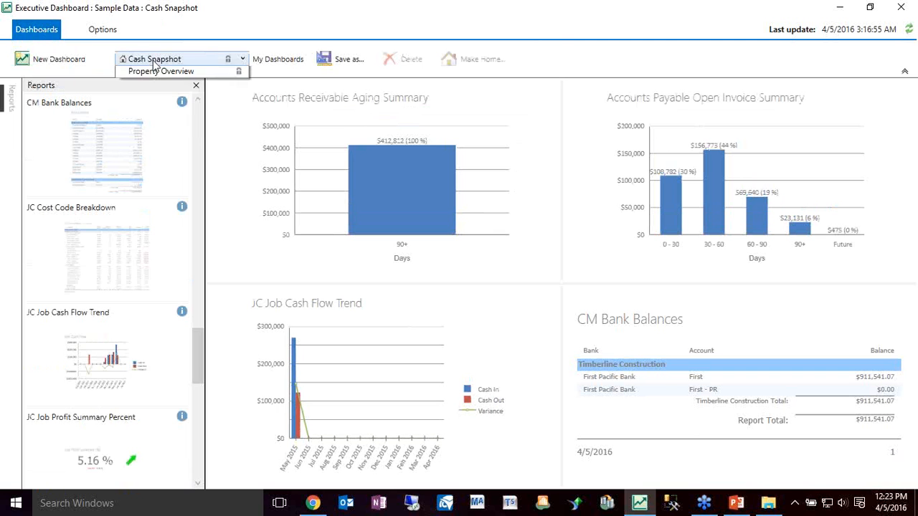
{"action": "left_click", "coordinate": [165, 59]}
{"action": "left_click", "coordinate": [163, 117]}
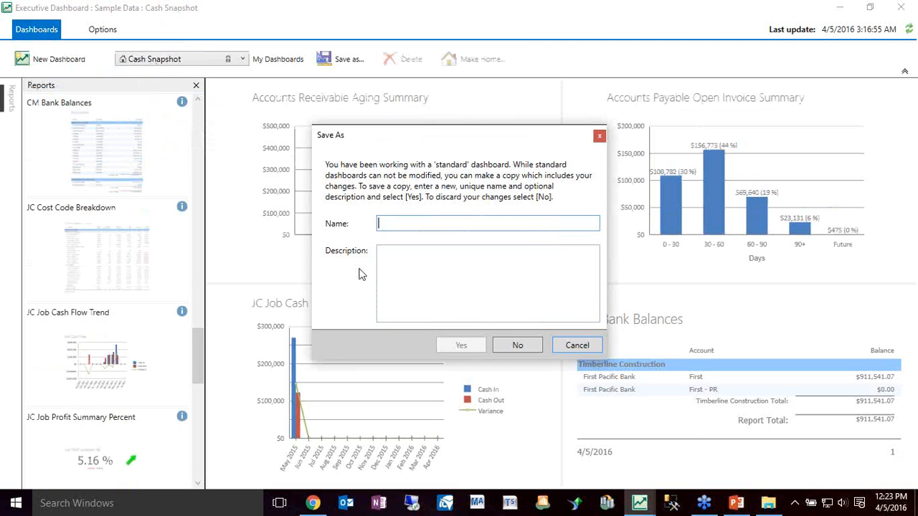
{"action": "left_click", "coordinate": [535, 349]}
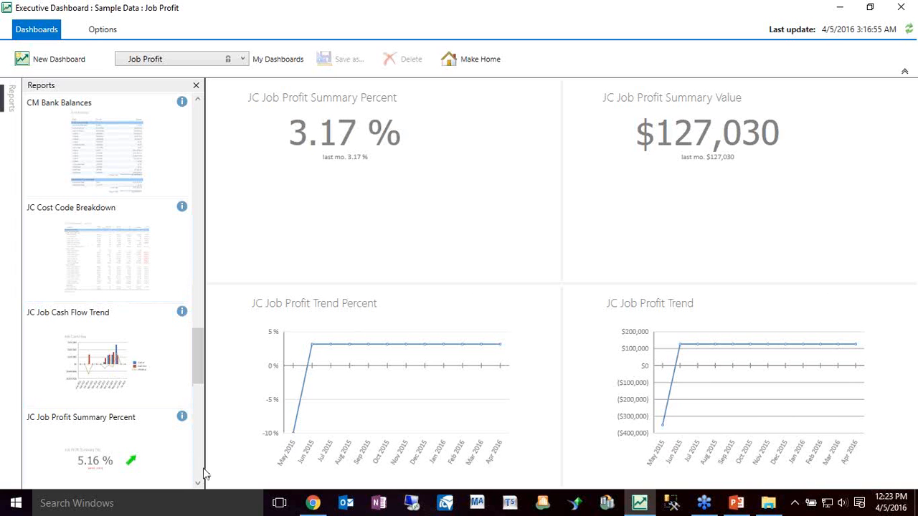
Drill from the JC Job Profit Trend into the job summary at full size, and on into the NW Food Warehouse cost code breakdown
{"action": "left_click", "coordinate": [666, 396]}
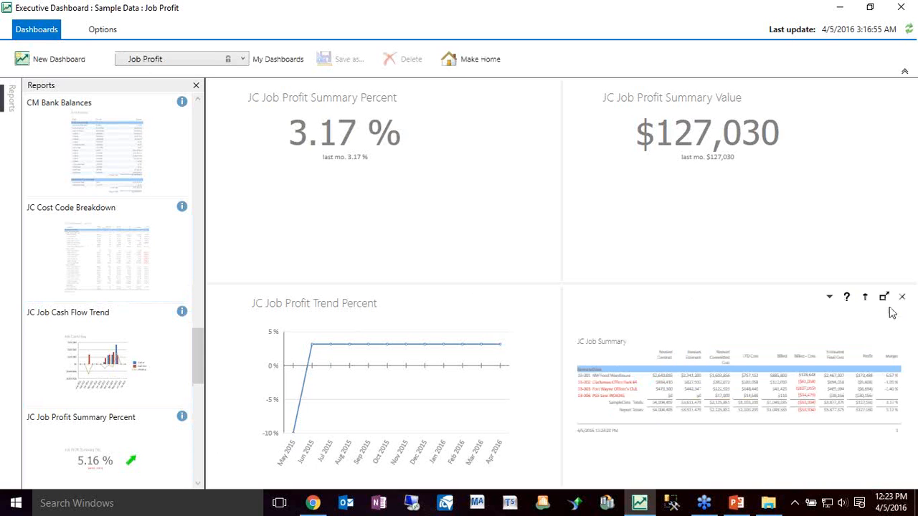
{"action": "left_click", "coordinate": [884, 297]}
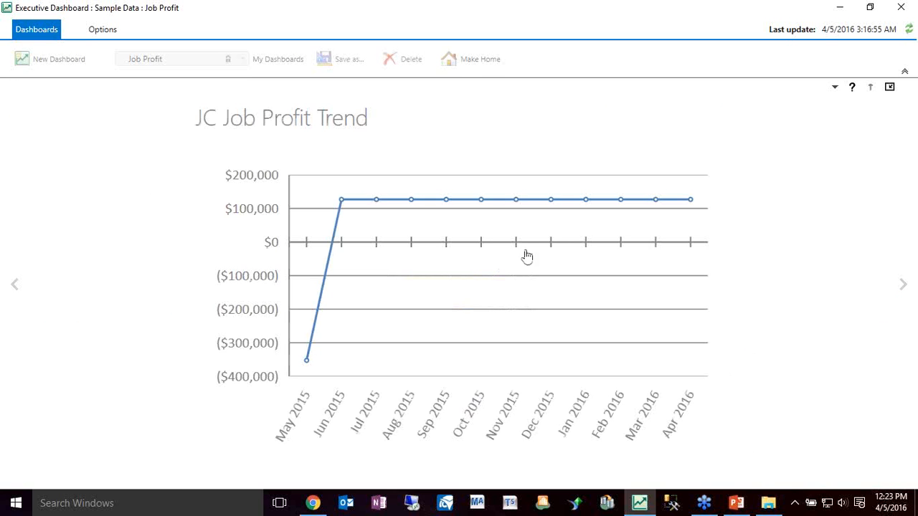
{"action": "left_click", "coordinate": [524, 252]}
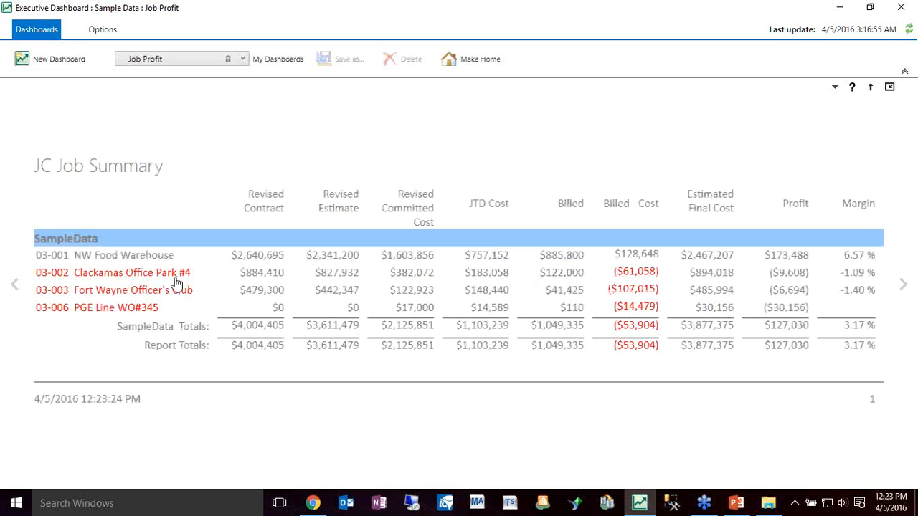
{"action": "left_click", "coordinate": [142, 256]}
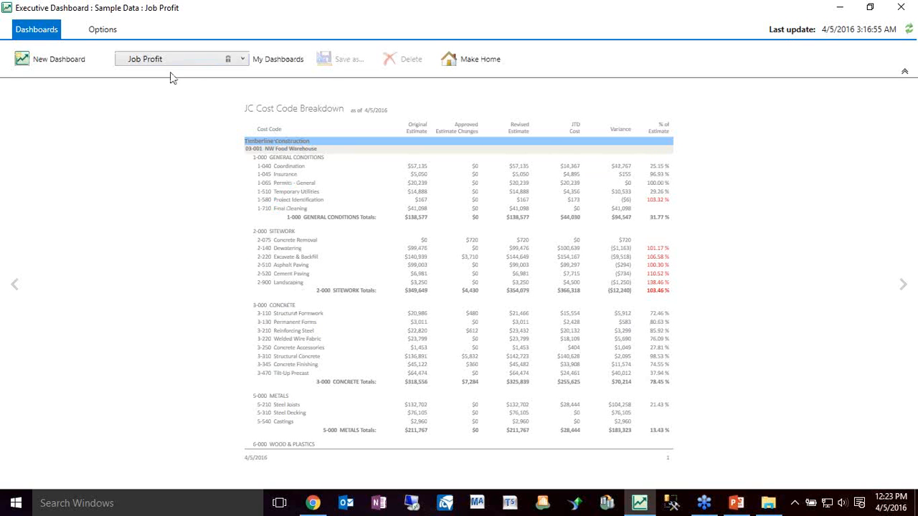
Create a new empty dashboard named test, after looking at the option to copy an existing dashboard
{"action": "left_click", "coordinate": [48, 65]}
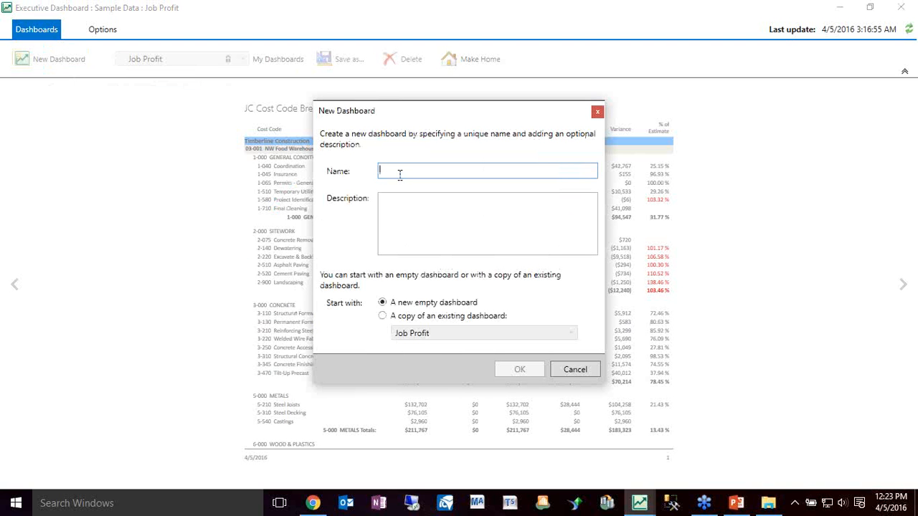
{"action": "left_click", "coordinate": [391, 318]}
{"action": "left_click", "coordinate": [476, 338]}
{"action": "left_click", "coordinate": [477, 338]}
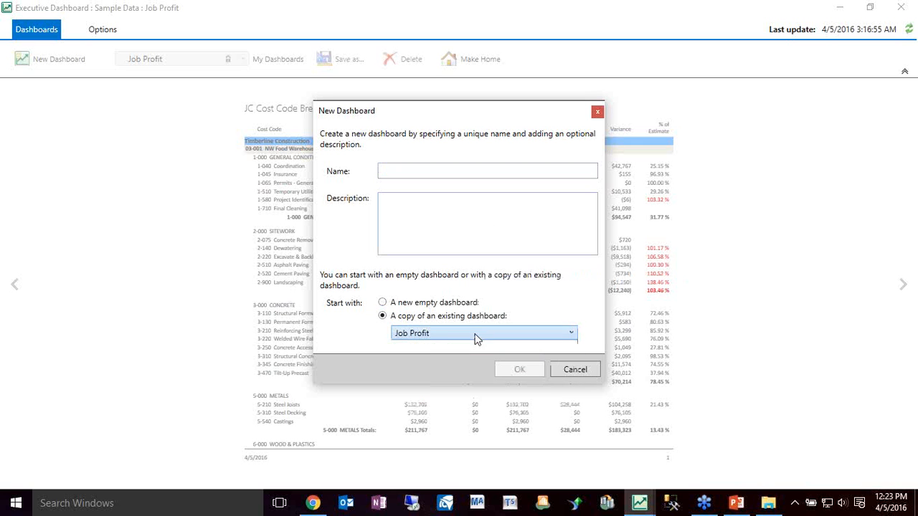
{"action": "left_click", "coordinate": [435, 303]}
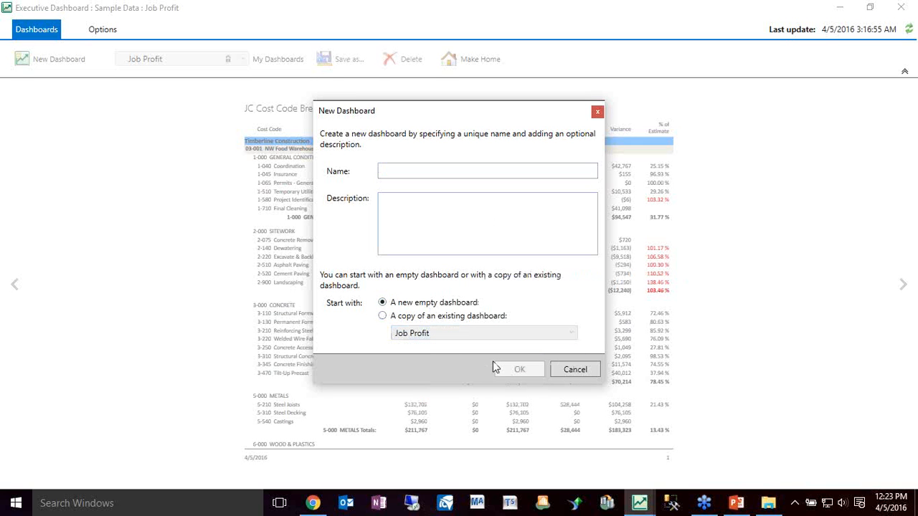
{"action": "left_click", "coordinate": [407, 170]}
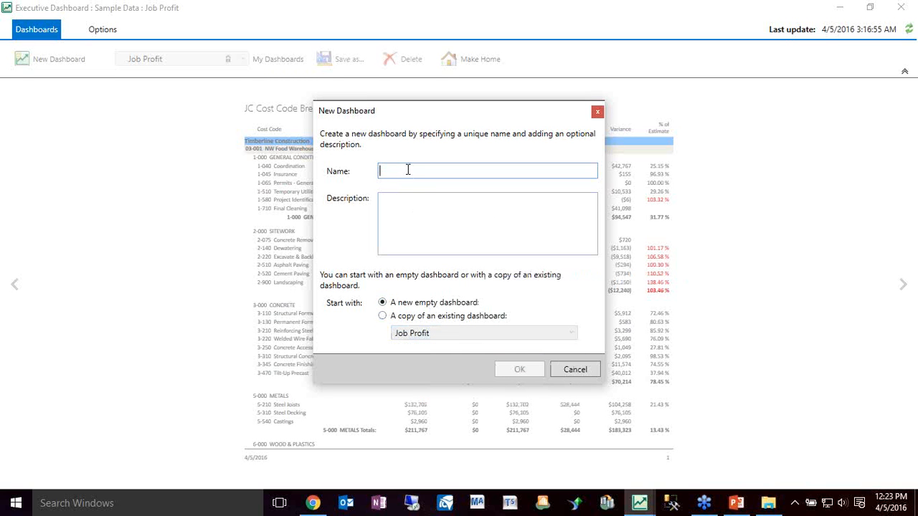
{"action": "type", "text": "test"}
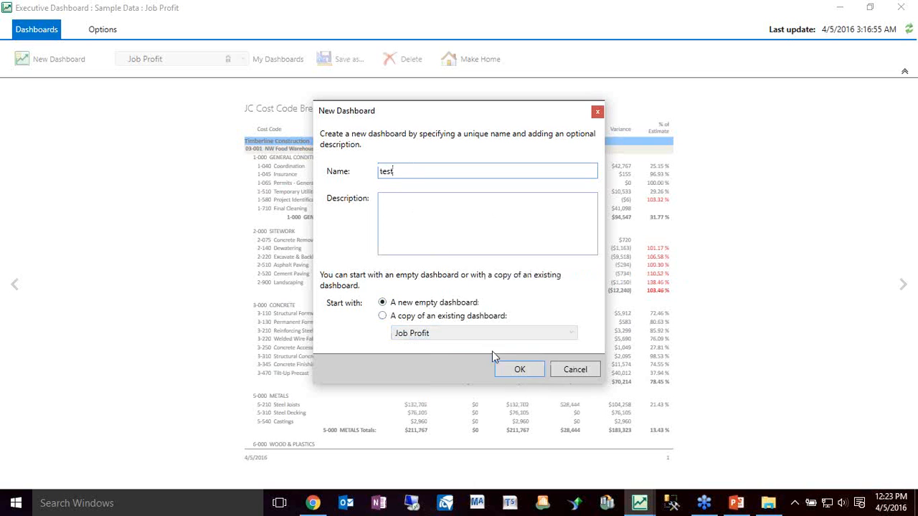
{"action": "left_click", "coordinate": [520, 369]}
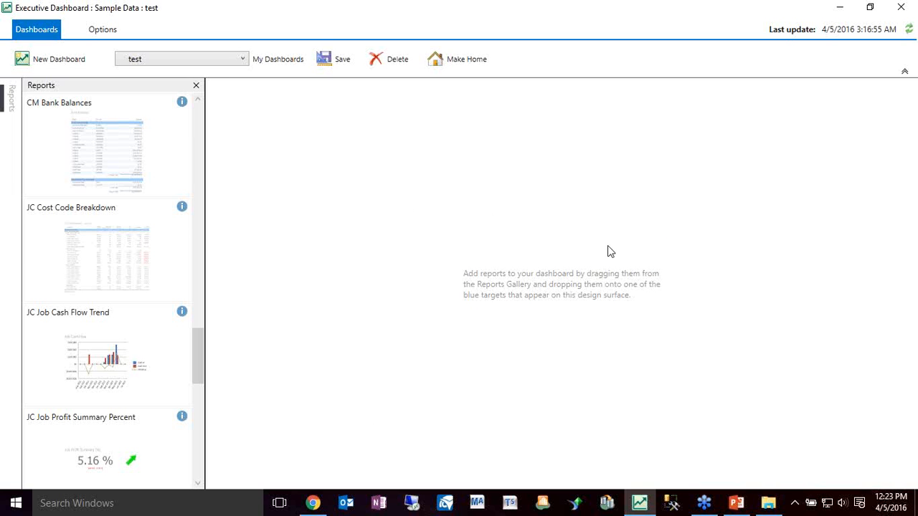
Fill the test dashboard with the CM Bank Balances report, hide the report list, and delete the dashboard
{"action": "left_click_drag", "start_coordinate": [63, 158], "coordinate": [564, 286]}
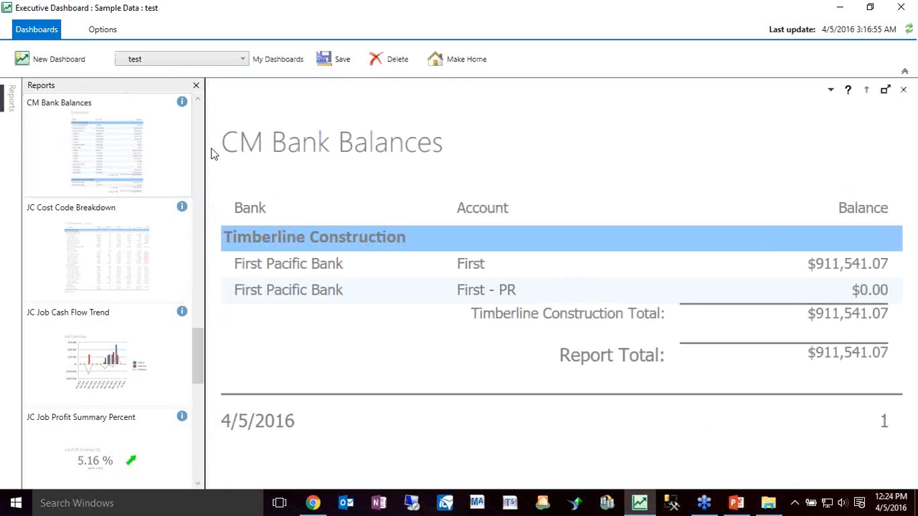
{"action": "left_click", "coordinate": [195, 87]}
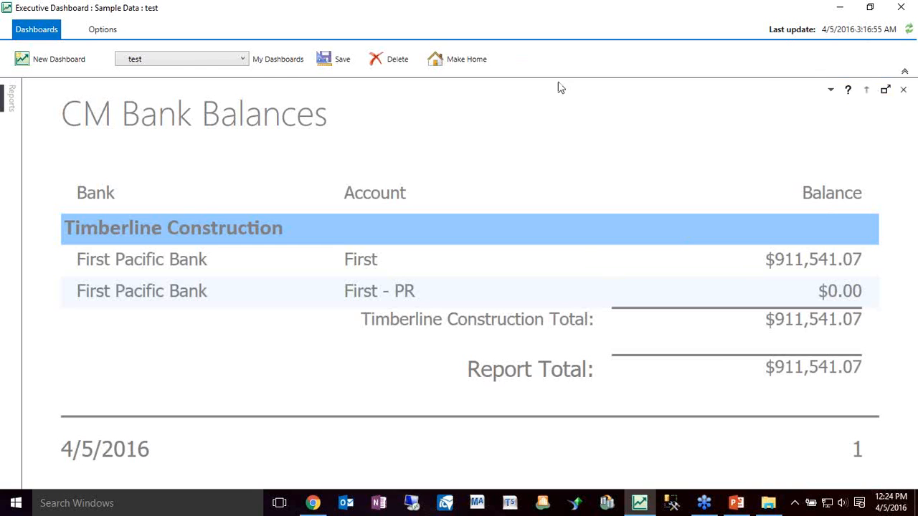
{"action": "left_click", "coordinate": [378, 60]}
{"action": "left_click", "coordinate": [499, 272]}
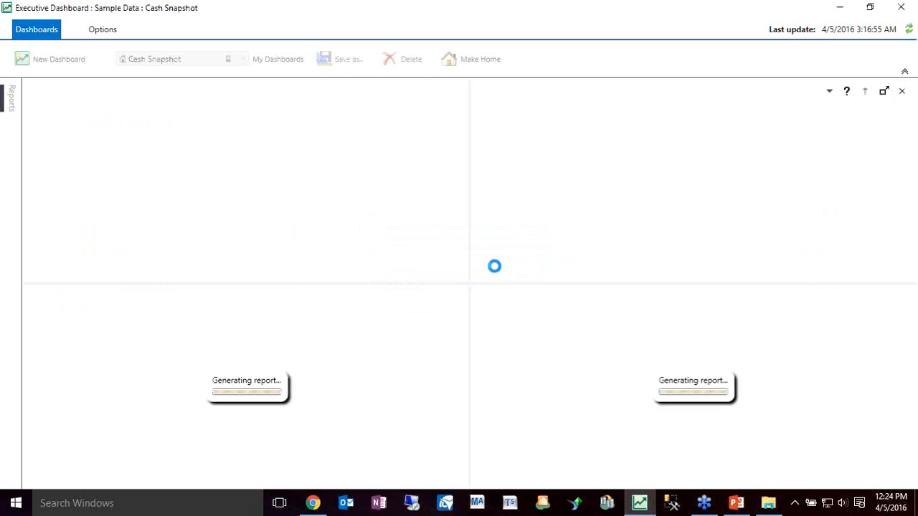
Restart Executive Dashboard and log on to Sample Data without Windows credentials, entering the user name APTest and the account password, and maximize the window
{"action": "left_click", "coordinate": [907, 8]}
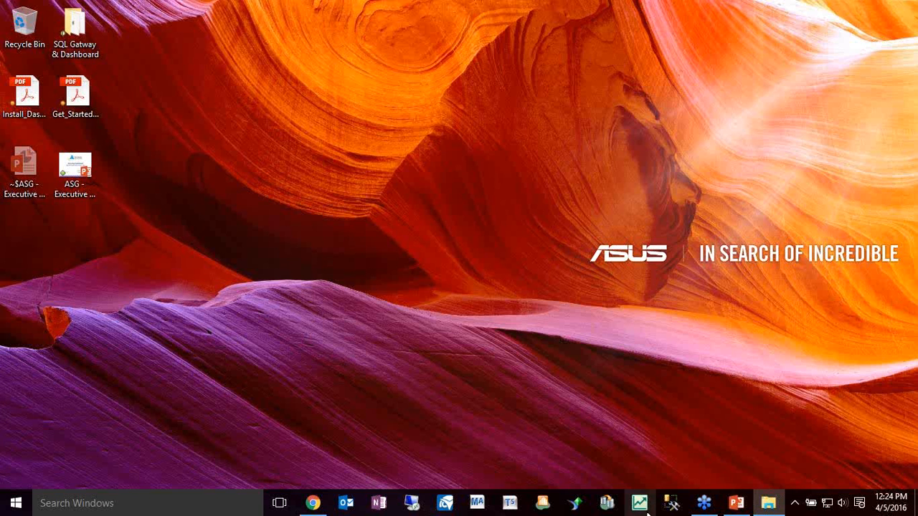
{"action": "left_click", "coordinate": [640, 504]}
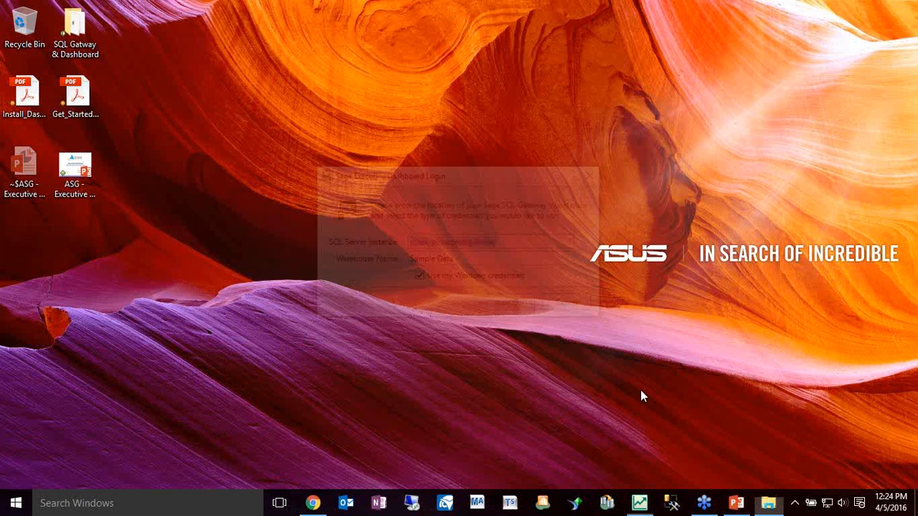
{"action": "left_click", "coordinate": [451, 278]}
{"action": "left_click", "coordinate": [430, 299]}
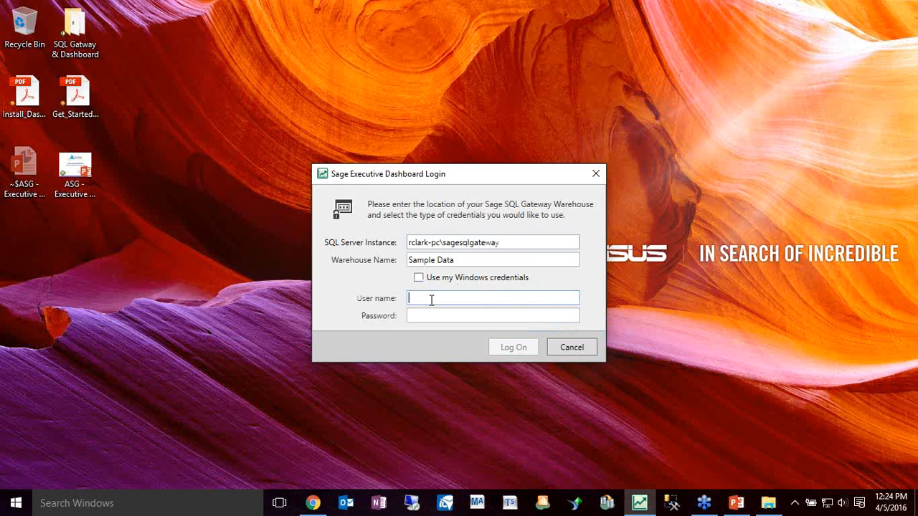
{"action": "type", "text": "APTest"}
{"action": "key", "text": "Tab"}
{"action": "type", "text": "12345"}
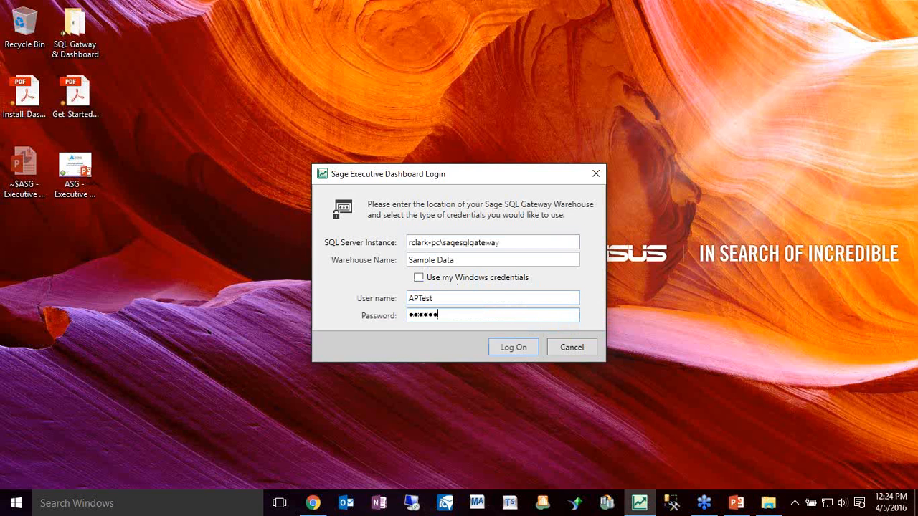
{"action": "left_click", "coordinate": [533, 350]}
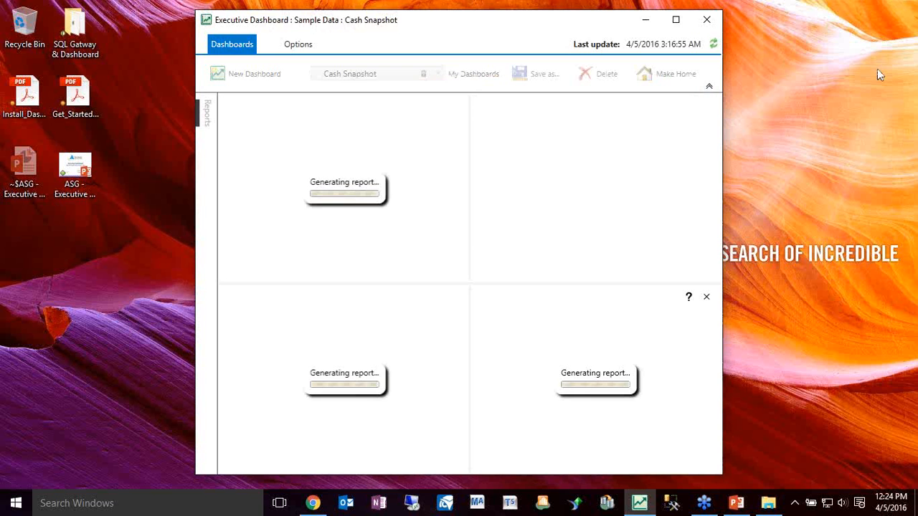
{"action": "left_click", "coordinate": [676, 22]}
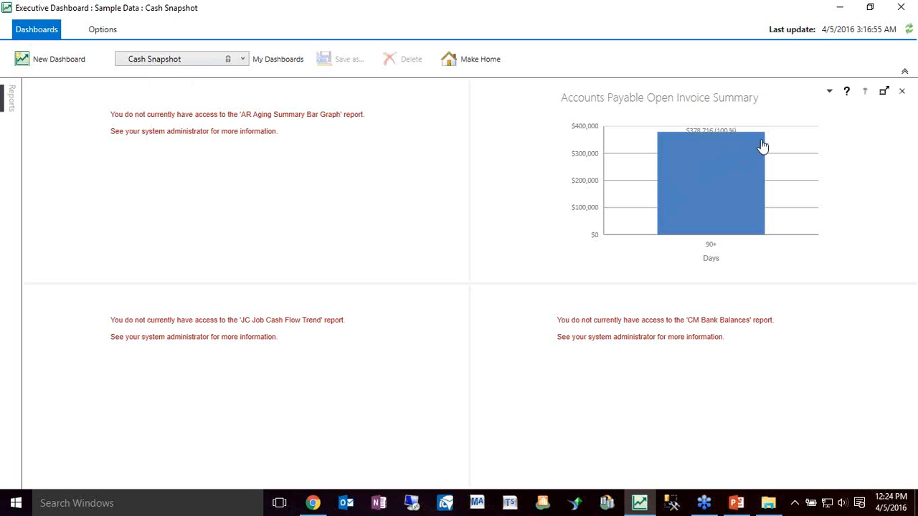
Drill from the accounts payable summary into the enlarged vendor summary, try to open A-1 Electric Company's invoice detail, and return to the dashboard
{"action": "left_click", "coordinate": [701, 184]}
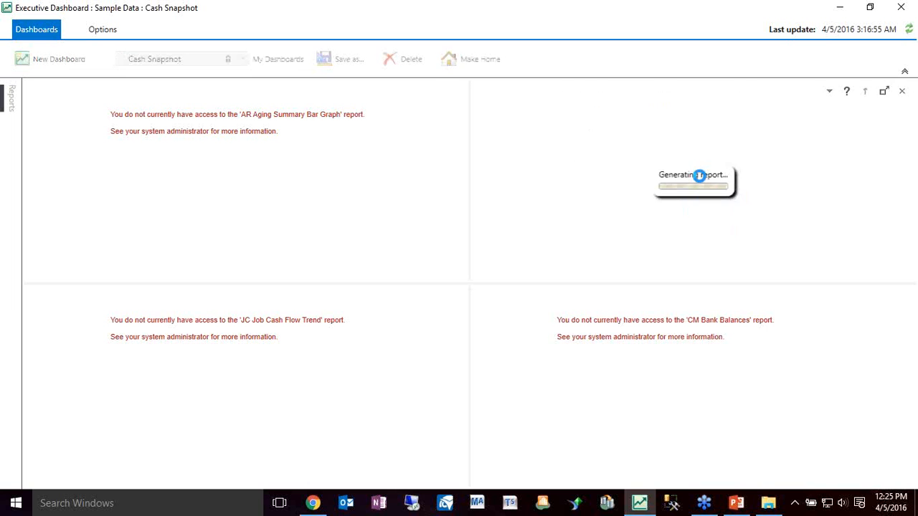
{"action": "left_click", "coordinate": [885, 93]}
{"action": "left_click", "coordinate": [510, 272]}
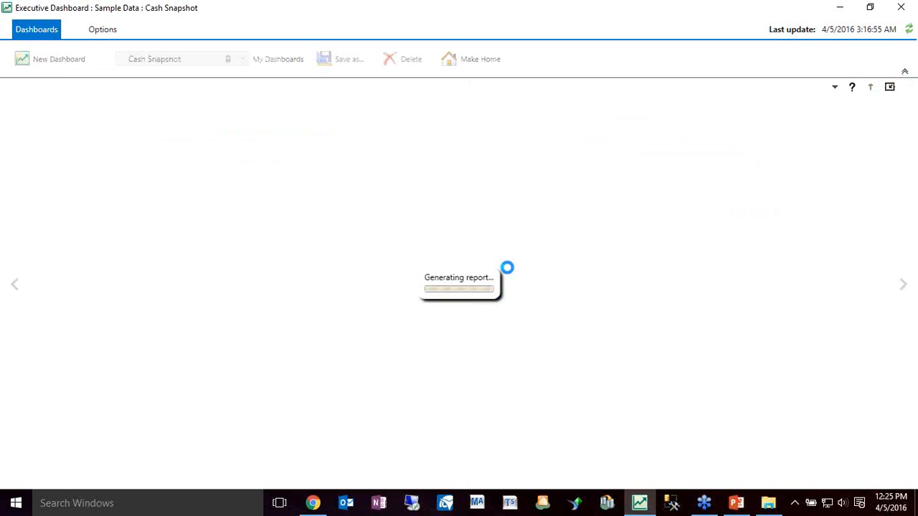
{"action": "left_click", "coordinate": [905, 74]}
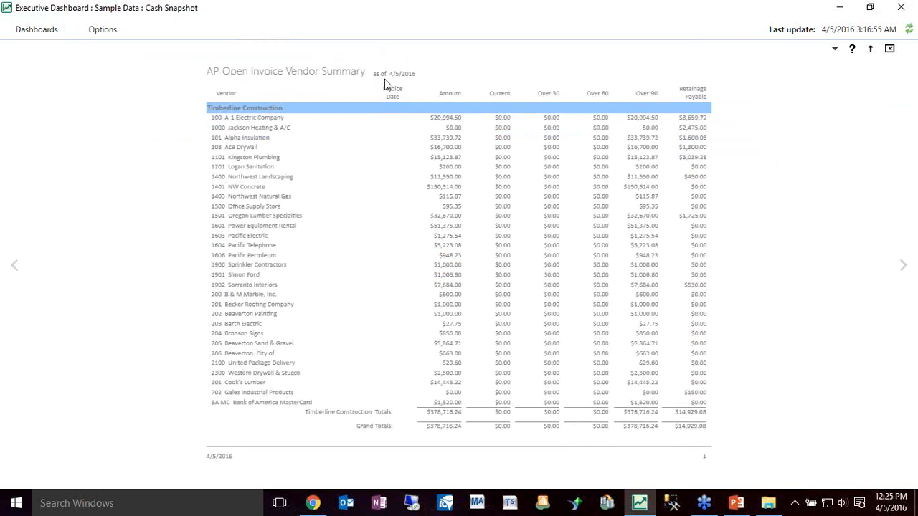
{"action": "left_click", "coordinate": [256, 122]}
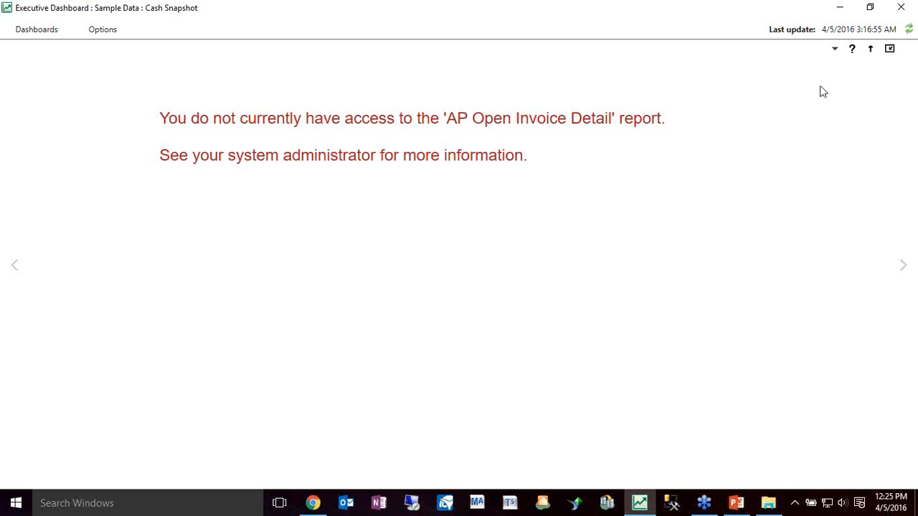
{"action": "left_click", "coordinate": [890, 49]}
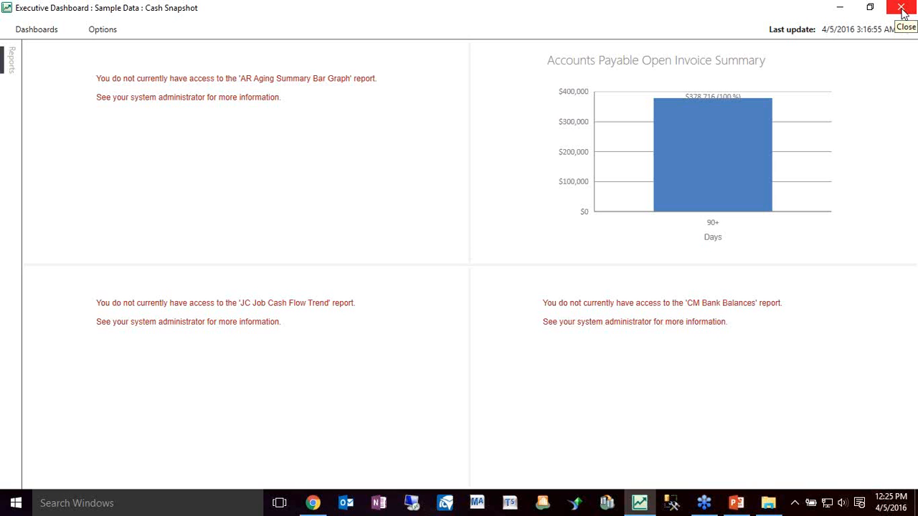
Log on to Sage SQL Gateway Administration with Windows credentials and review the Sample Data warehouse's options and notification settings
{"action": "left_click", "coordinate": [840, 6]}
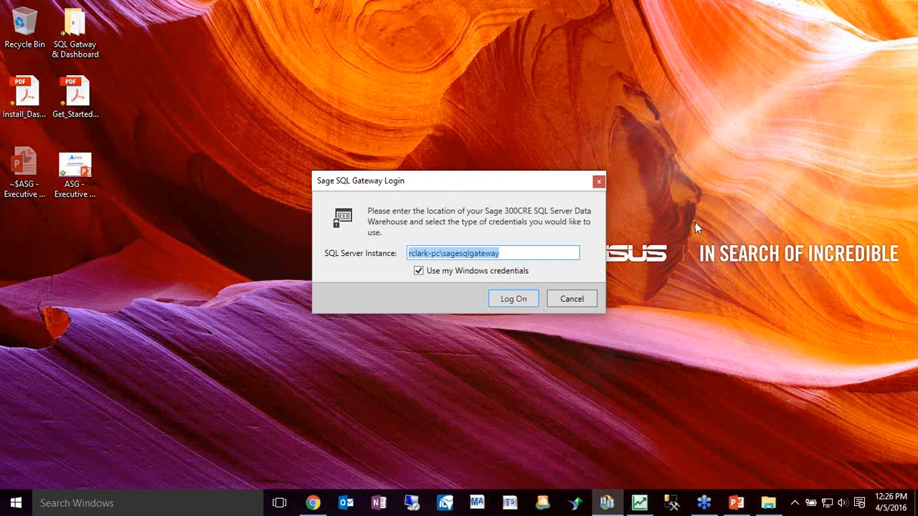
{"action": "left_click", "coordinate": [513, 299]}
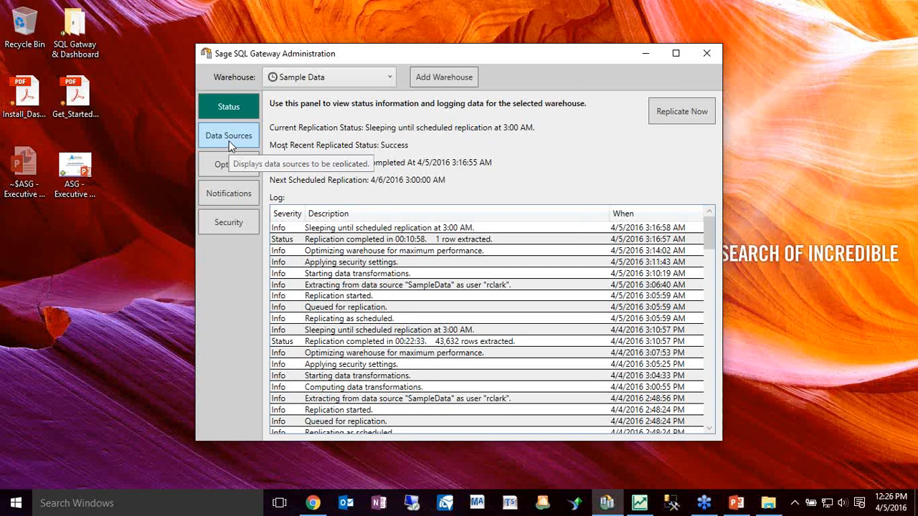
{"action": "left_click", "coordinate": [225, 171]}
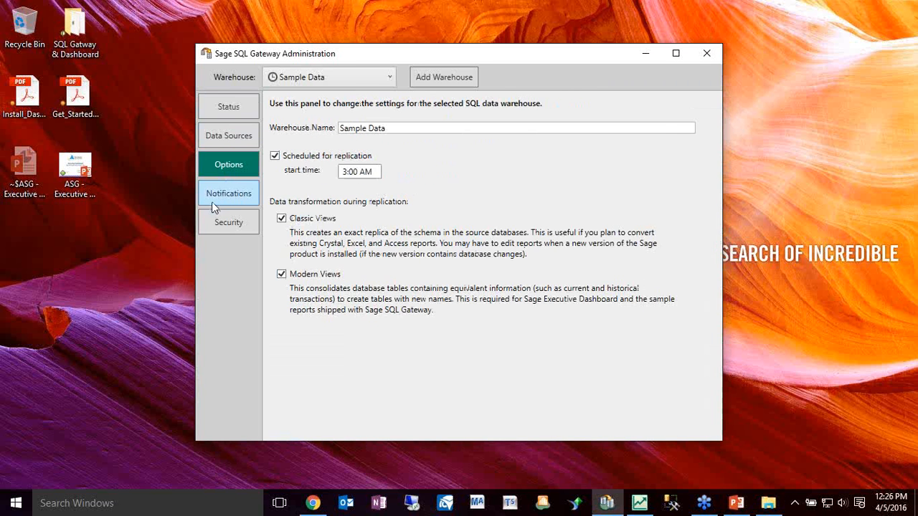
{"action": "left_click", "coordinate": [213, 200]}
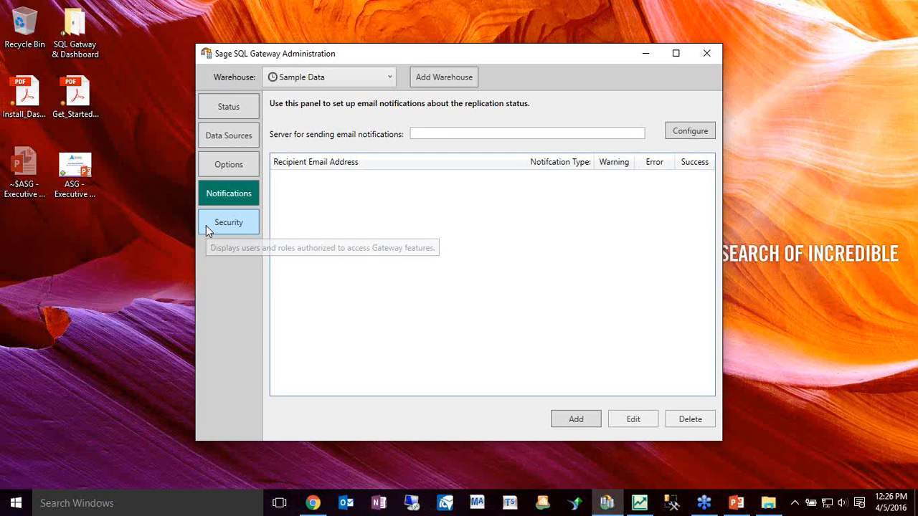
Review the SampleData source's list of tables that can be excluded from replication, cancel without changes, and minimize Sage SQL Gateway Administration
{"action": "left_click", "coordinate": [229, 139]}
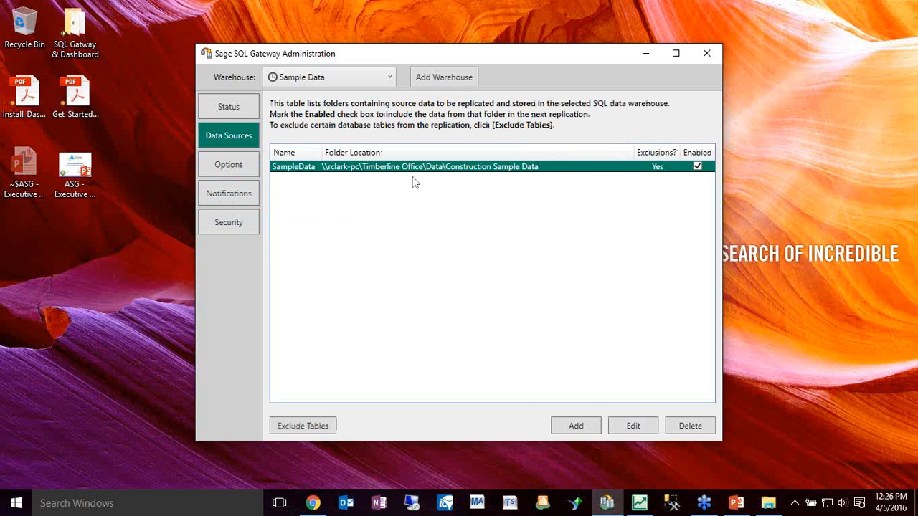
{"action": "left_click", "coordinate": [288, 418]}
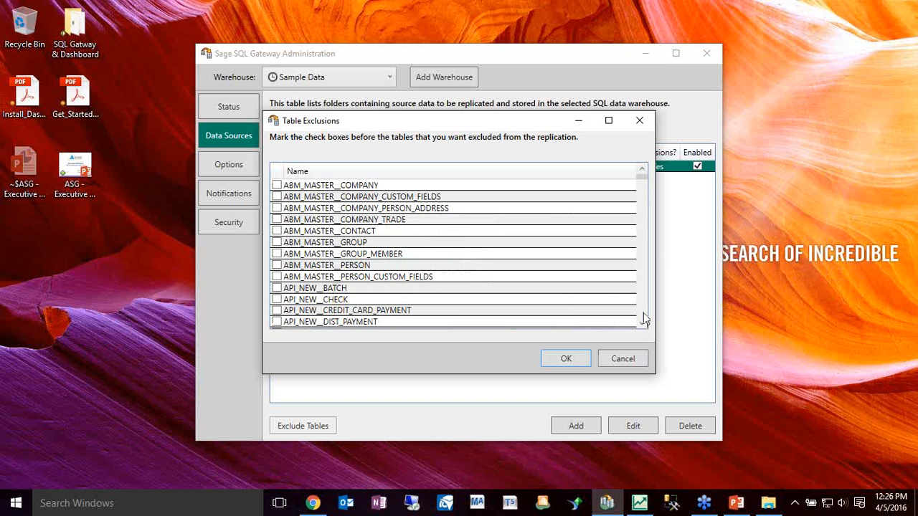
{"action": "left_click", "coordinate": [643, 313]}
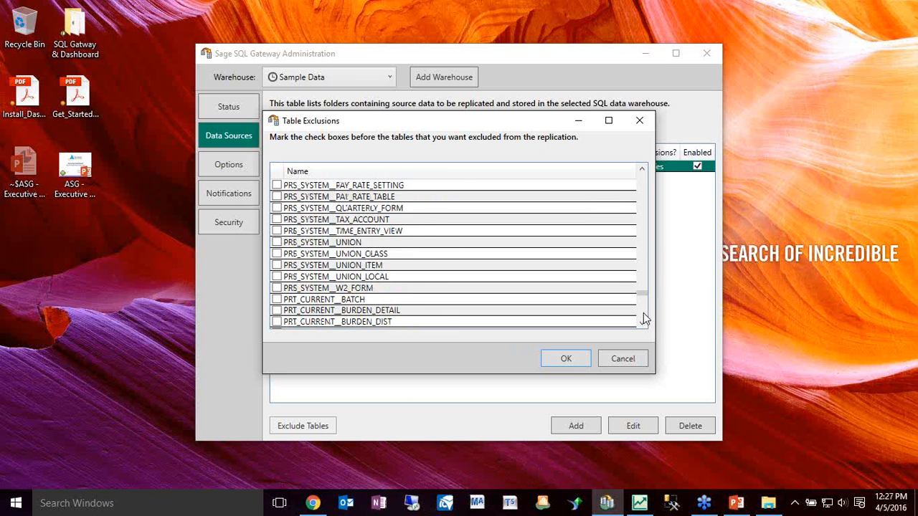
{"action": "left_click", "coordinate": [644, 324]}
{"action": "left_click", "coordinate": [643, 324]}
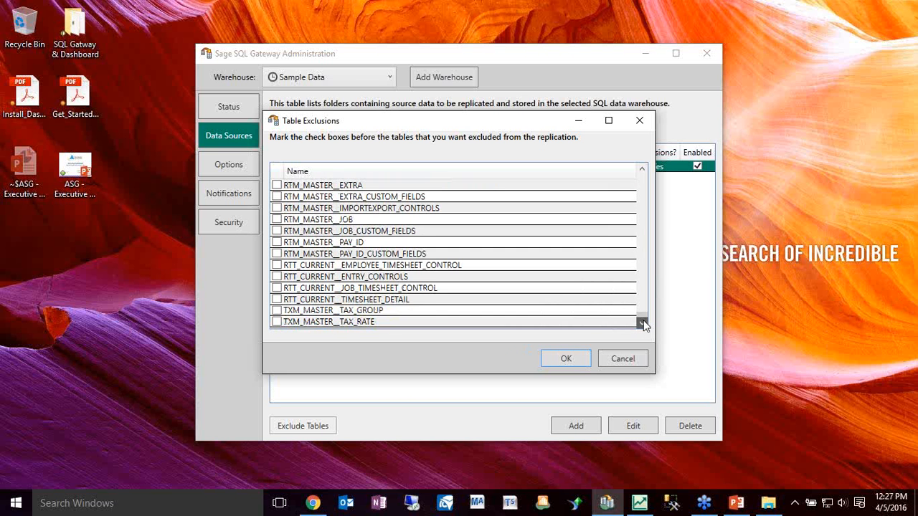
{"action": "scroll", "coordinate": [646, 193], "scroll_direction": "up", "scroll_amount": 20}
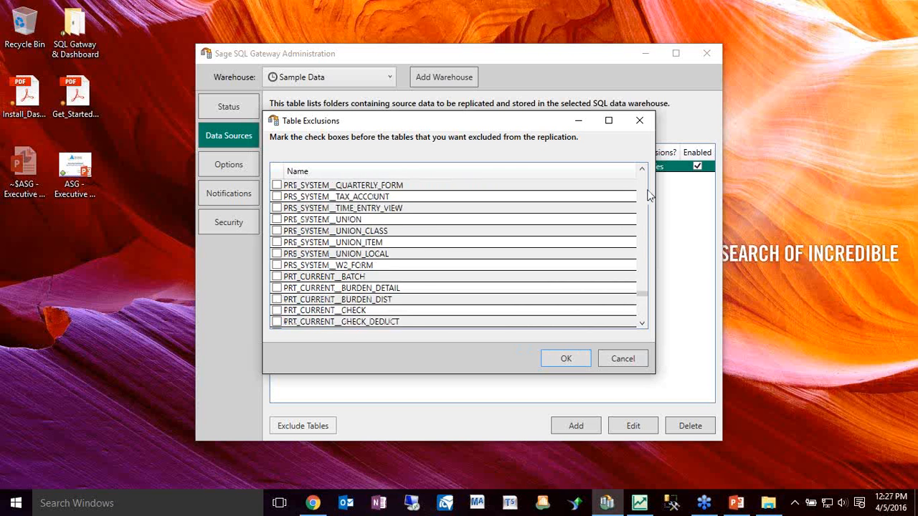
{"action": "left_click", "coordinate": [606, 360]}
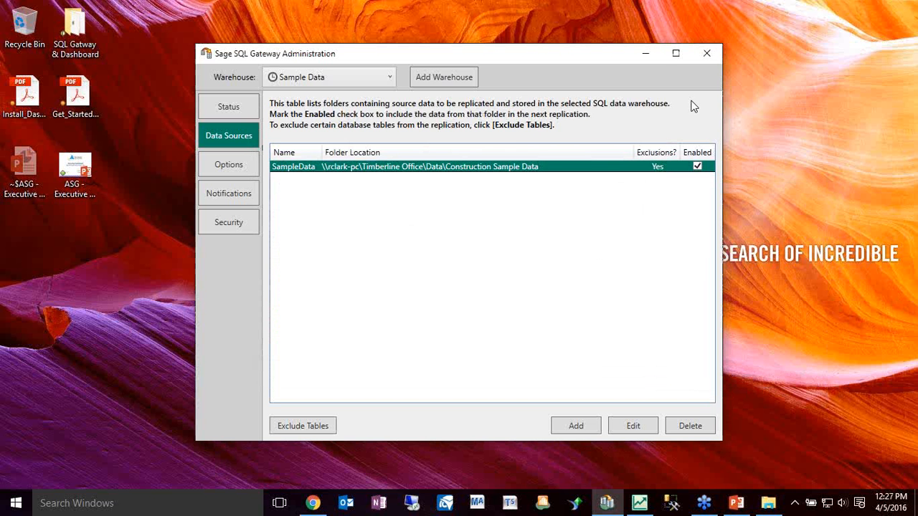
{"action": "left_click", "coordinate": [649, 59]}
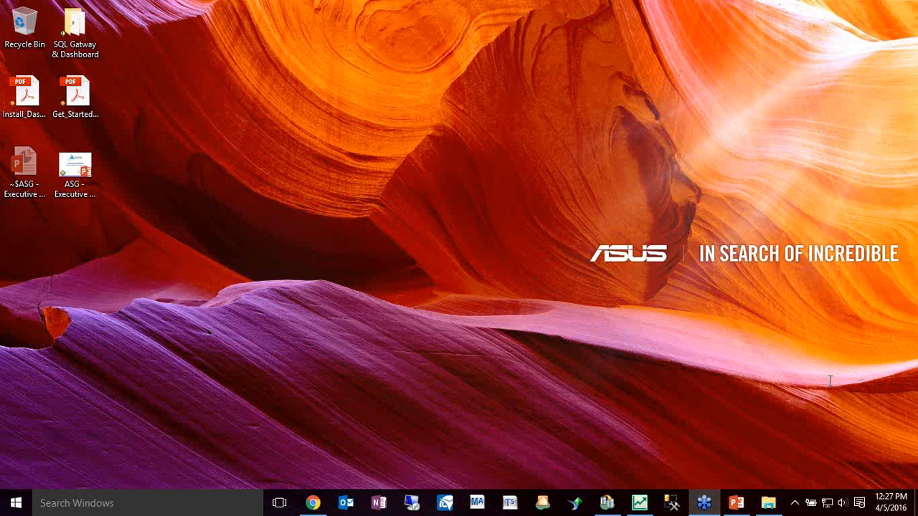
Switch to SQL Server Management Studio, connect to the SAGESQLGATEWAY server with Windows Authentication, and expand the Sample Data database
{"action": "left_click", "coordinate": [672, 504]}
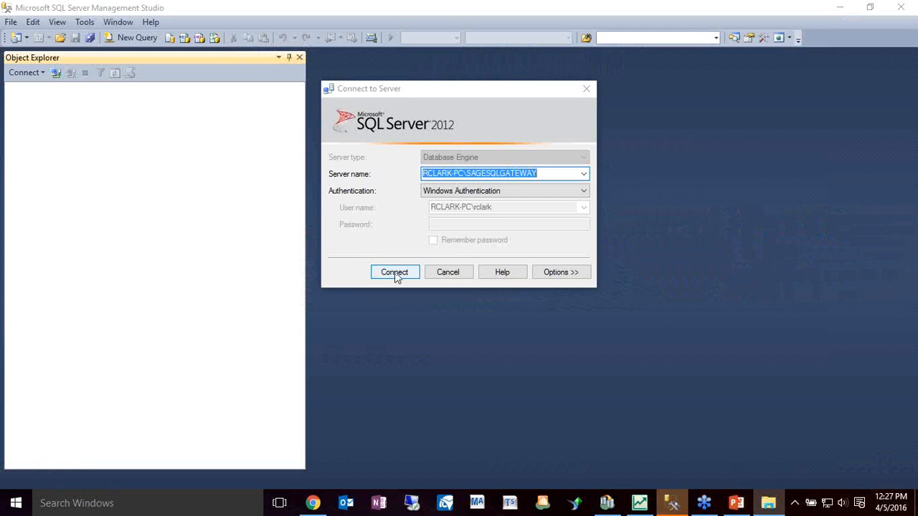
{"action": "left_click", "coordinate": [395, 273]}
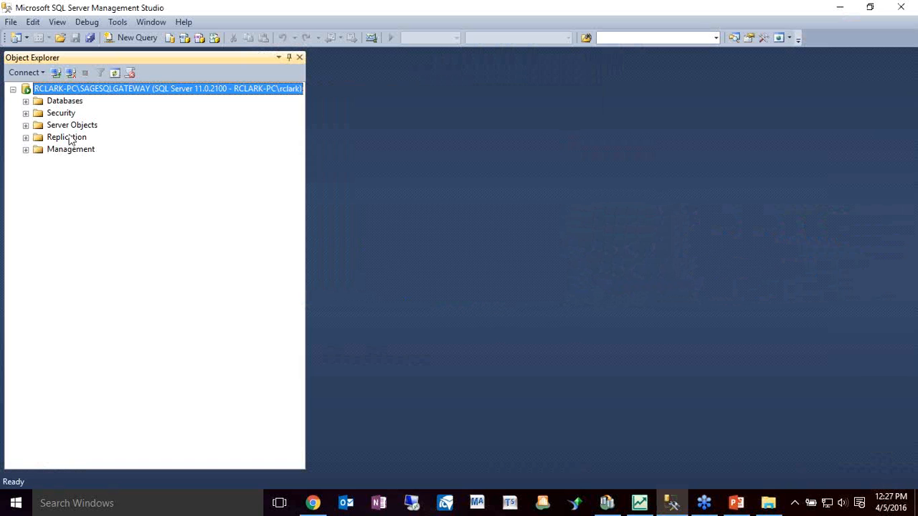
{"action": "left_click", "coordinate": [26, 101]}
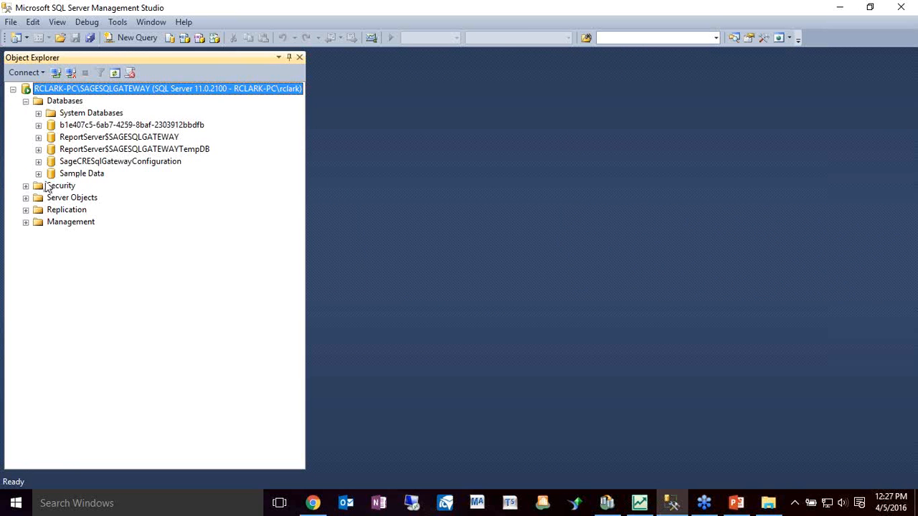
{"action": "left_click", "coordinate": [77, 175]}
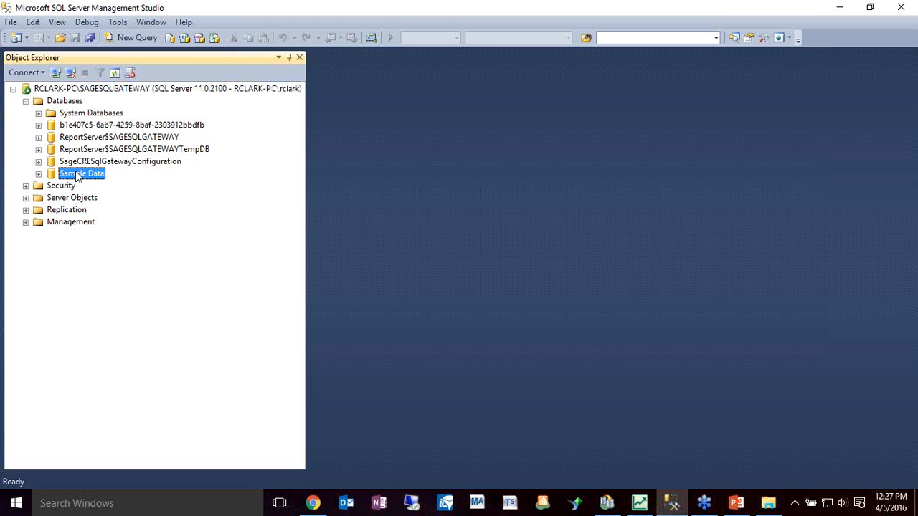
{"action": "left_click", "coordinate": [38, 173]}
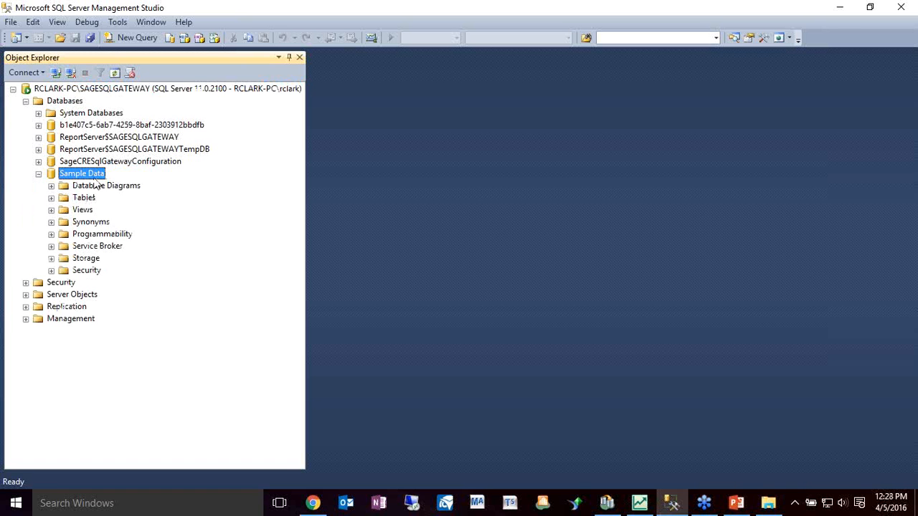
Look through the Sample Data database's tables, collapse the list, dismiss the notification, and minimize SQL Server Management Studio
{"action": "double_click", "coordinate": [84, 198]}
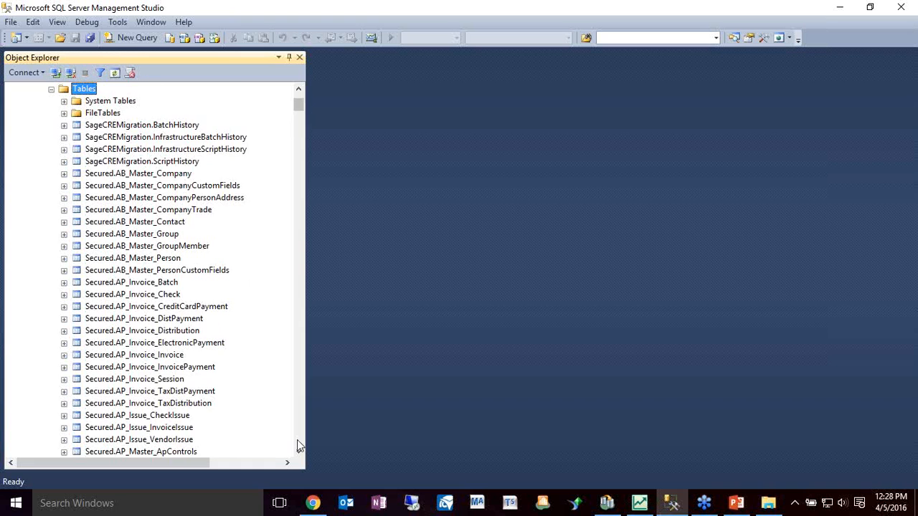
{"action": "scroll", "coordinate": [297, 446], "scroll_direction": "down", "scroll_amount": 15}
{"action": "scroll", "coordinate": [297, 440], "scroll_direction": "down", "scroll_amount": 20}
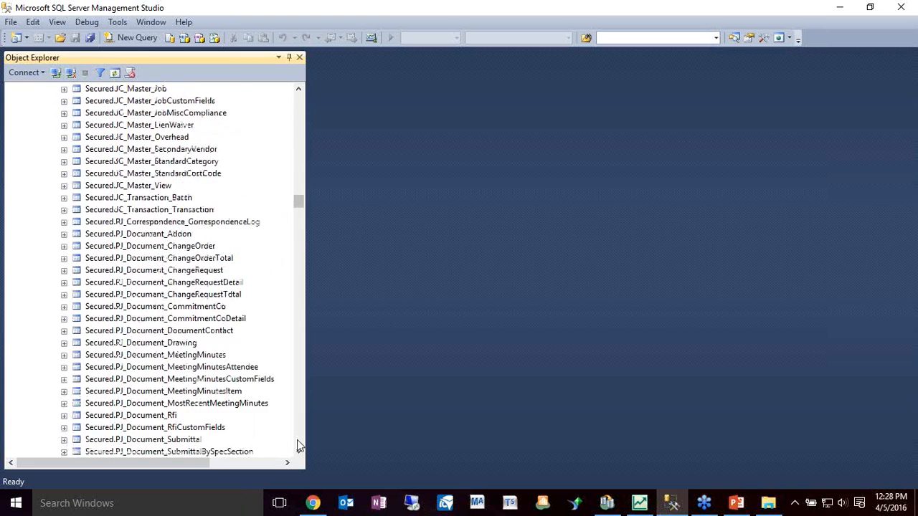
{"action": "left_click", "coordinate": [297, 440]}
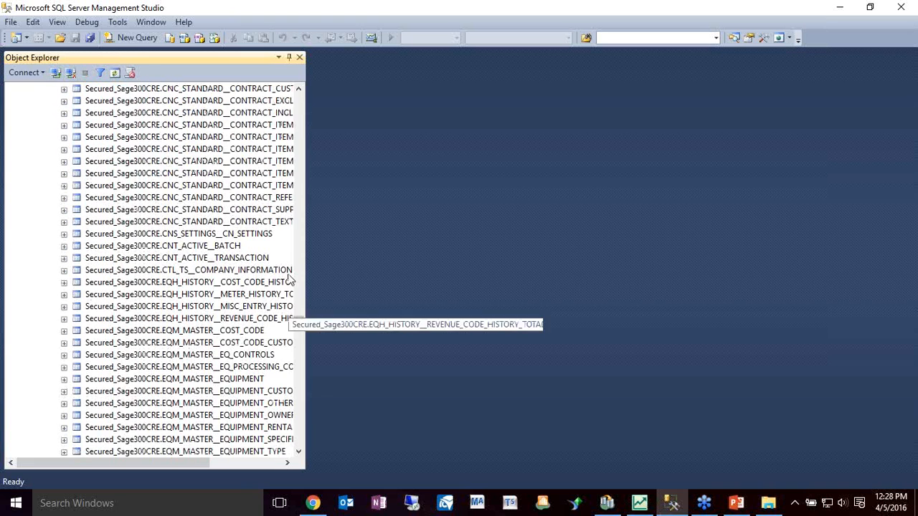
{"action": "left_click", "coordinate": [300, 95]}
{"action": "left_click", "coordinate": [300, 101]}
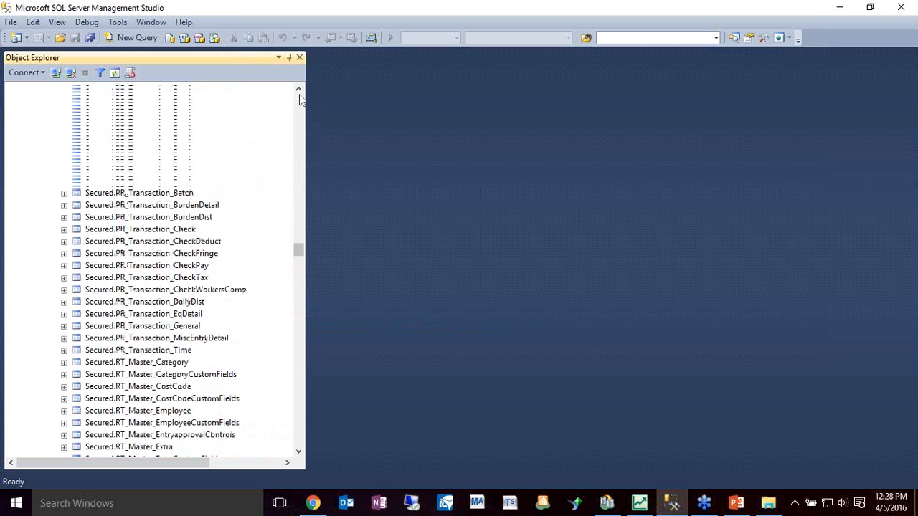
{"action": "left_click", "coordinate": [51, 198]}
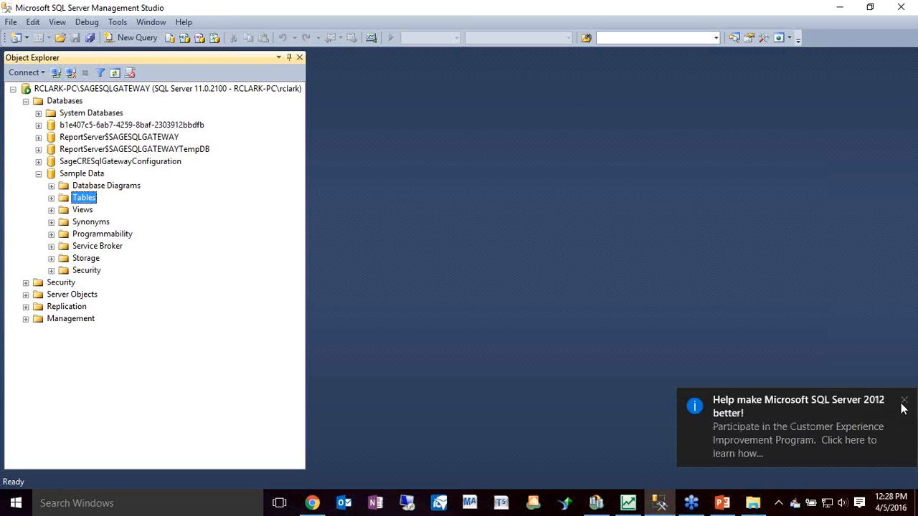
{"action": "left_click", "coordinate": [903, 401]}
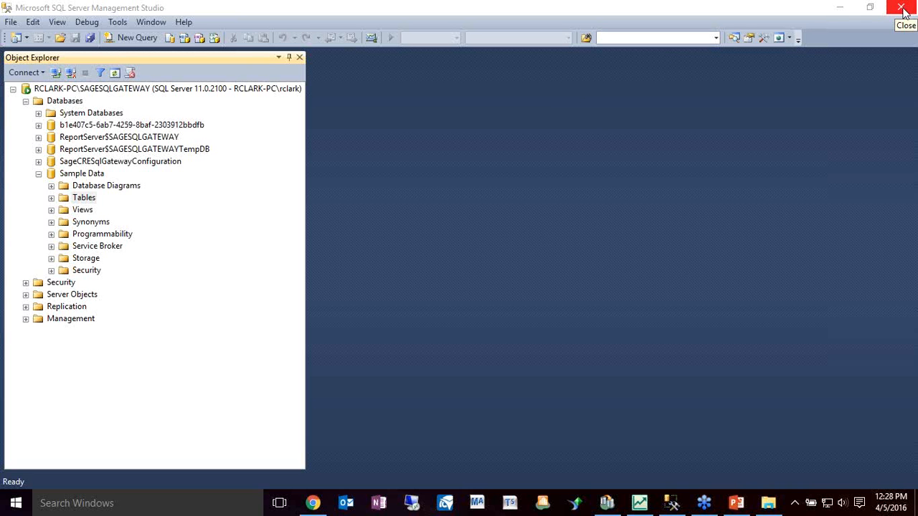
{"action": "left_click", "coordinate": [842, 9]}
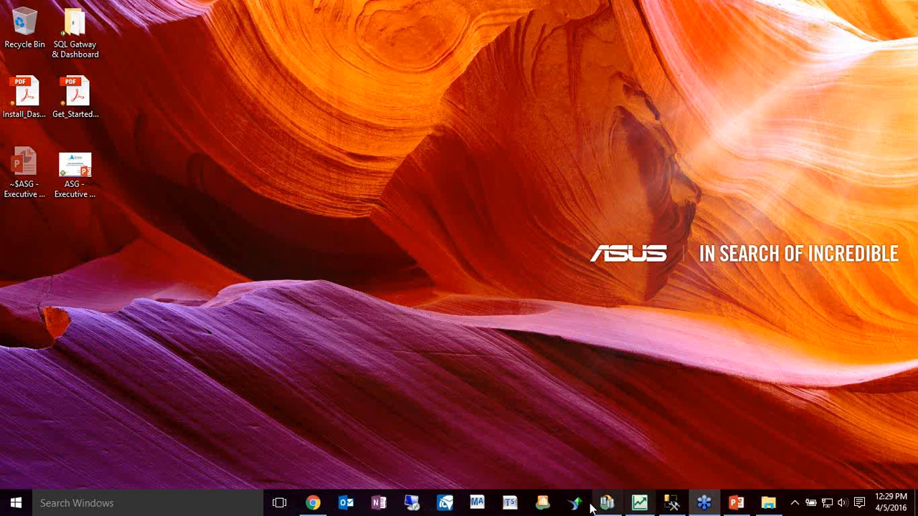
Switch to Chrome, view the Sage Support home page and the SQL Gateway and Executive Dashboard documentation links, and minimize the browser
{"action": "left_click", "coordinate": [320, 506]}
{"action": "left_click", "coordinate": [175, 7]}
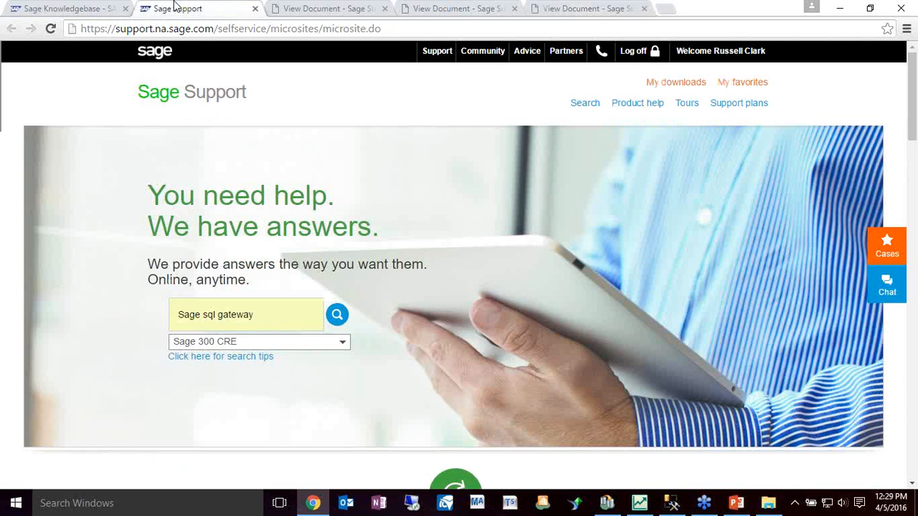
{"action": "left_click", "coordinate": [327, 8]}
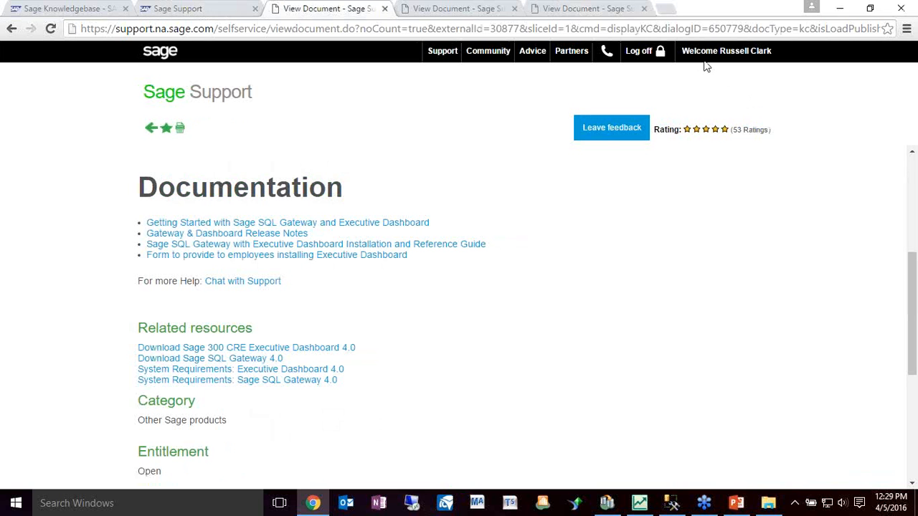
{"action": "left_click", "coordinate": [843, 7]}
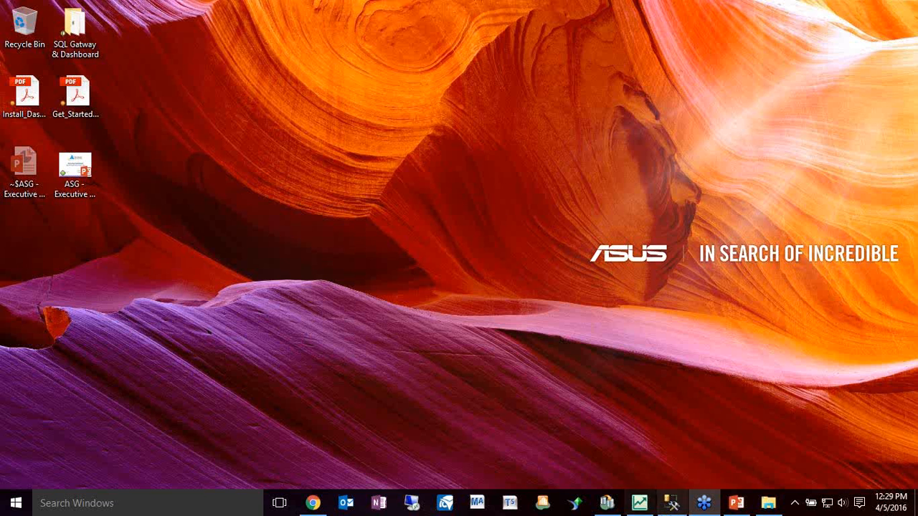
Close the running Executive Dashboard and set its new login for Sample Data to use Windows credentials
{"action": "mouse_move", "coordinate": [649, 501]}
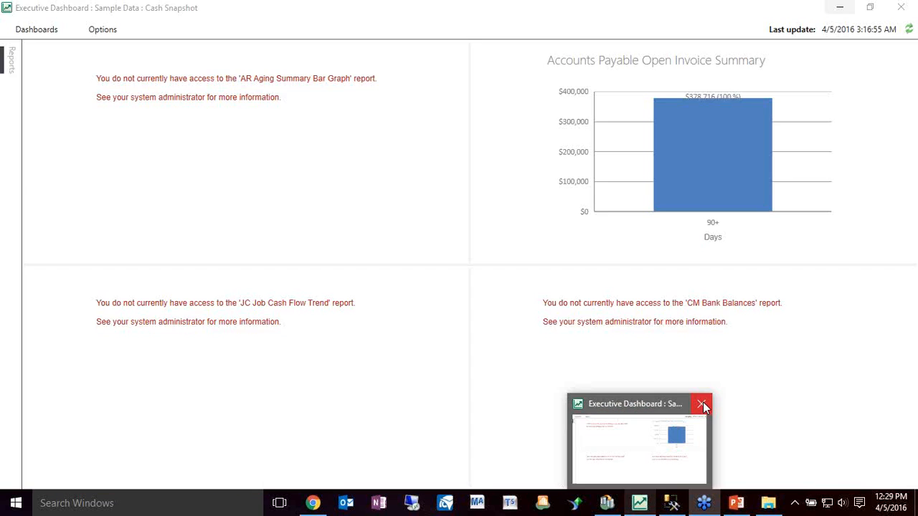
{"action": "left_click", "coordinate": [703, 406]}
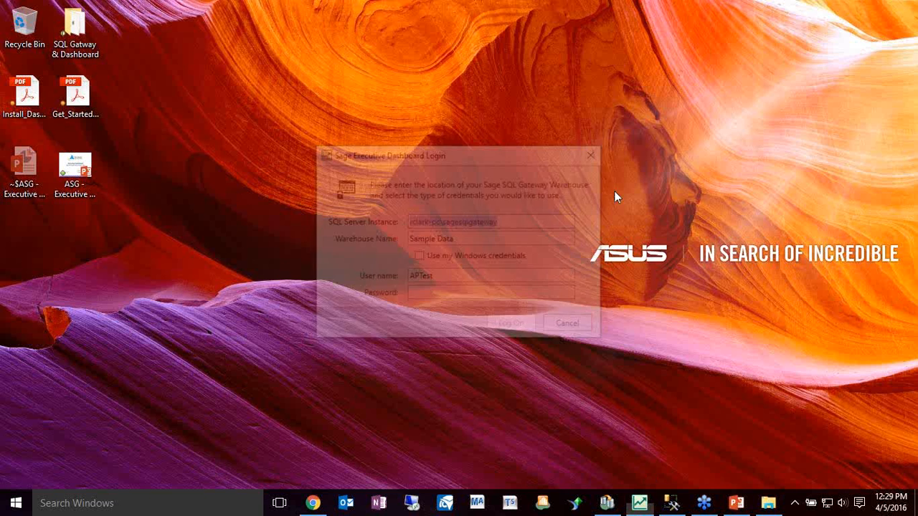
{"action": "left_click", "coordinate": [419, 256]}
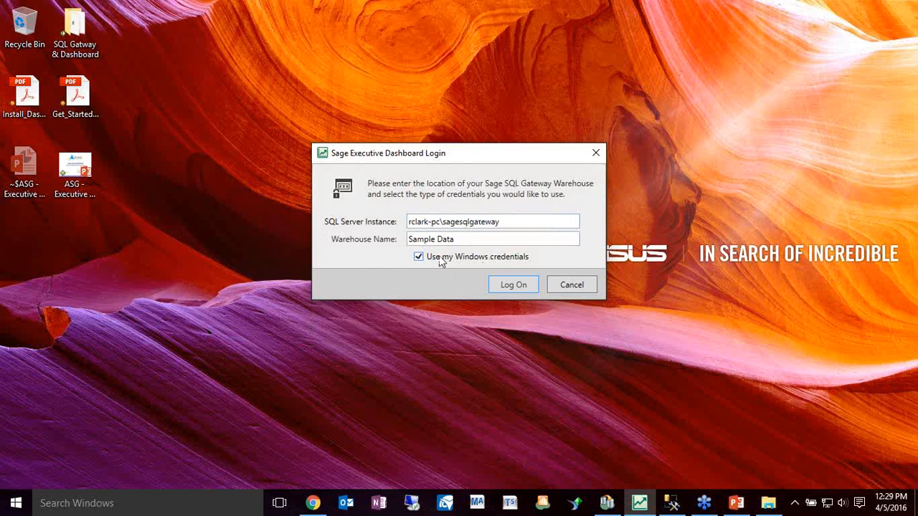
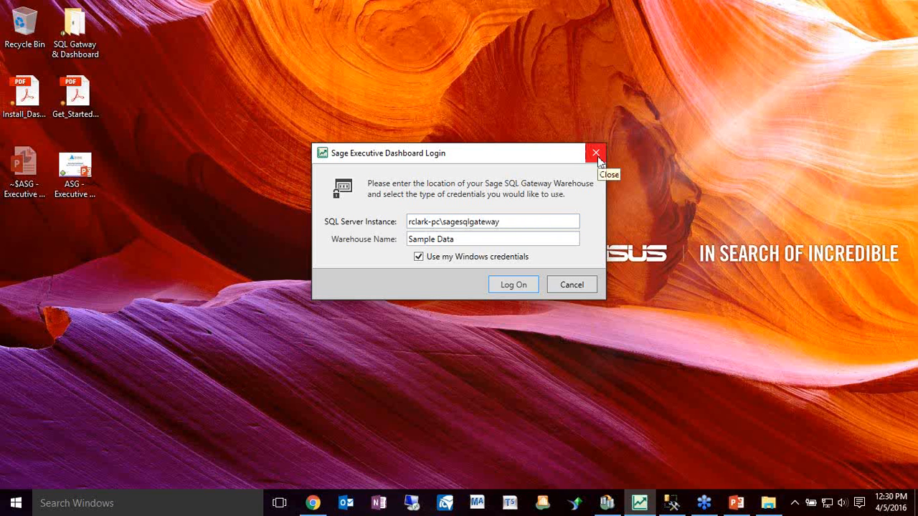
Close the Executive Dashboard login without logging on and switch to SQL Server Management Studio
{"action": "left_click", "coordinate": [597, 156]}
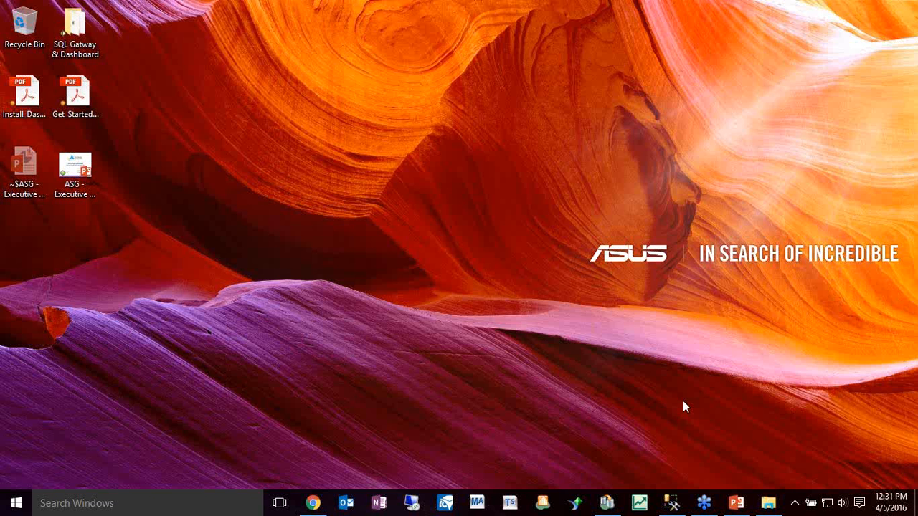
{"action": "left_click", "coordinate": [682, 506]}
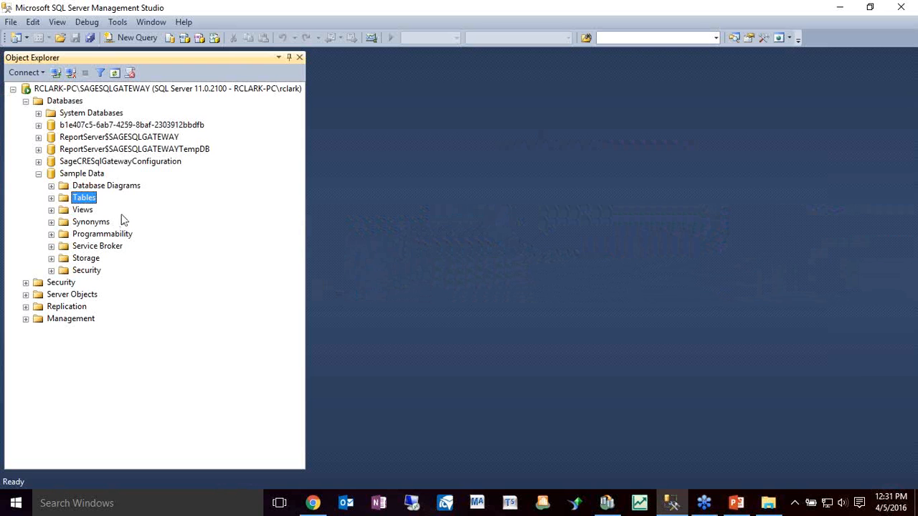
{"action": "left_click", "coordinate": [719, 292]}
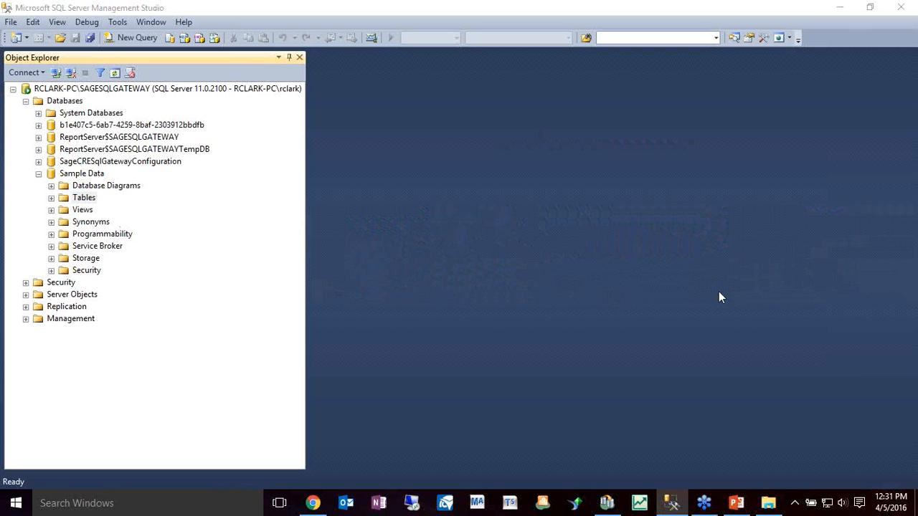
{"action": "left_click", "coordinate": [709, 287]}
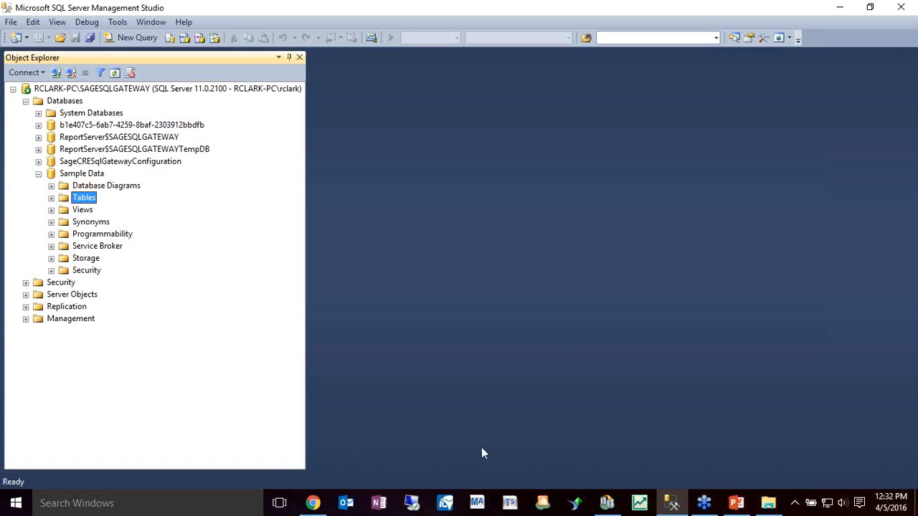
Switch to Sage SQL Gateway Administration, review the security features assignable to the Accounts Payable role, and minimize it and SQL Server Management Studio
{"action": "mouse_move", "coordinate": [619, 510]}
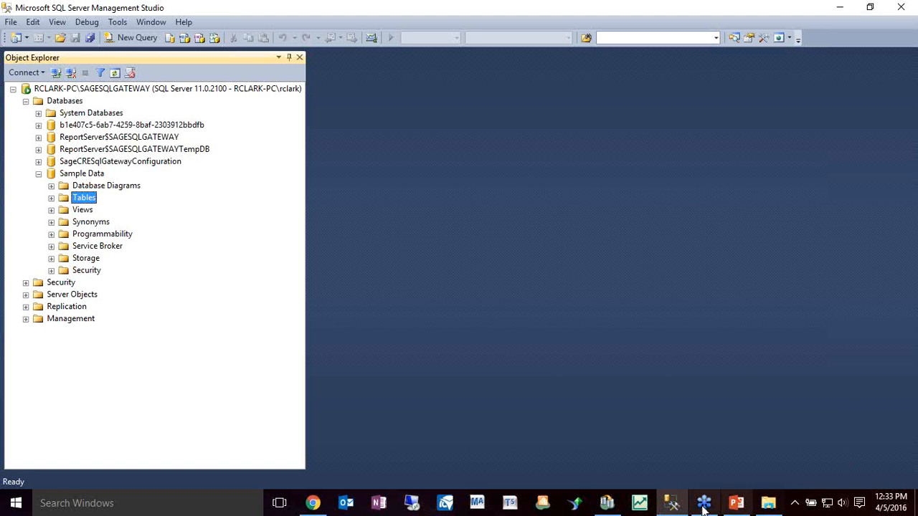
{"action": "left_click", "coordinate": [610, 507]}
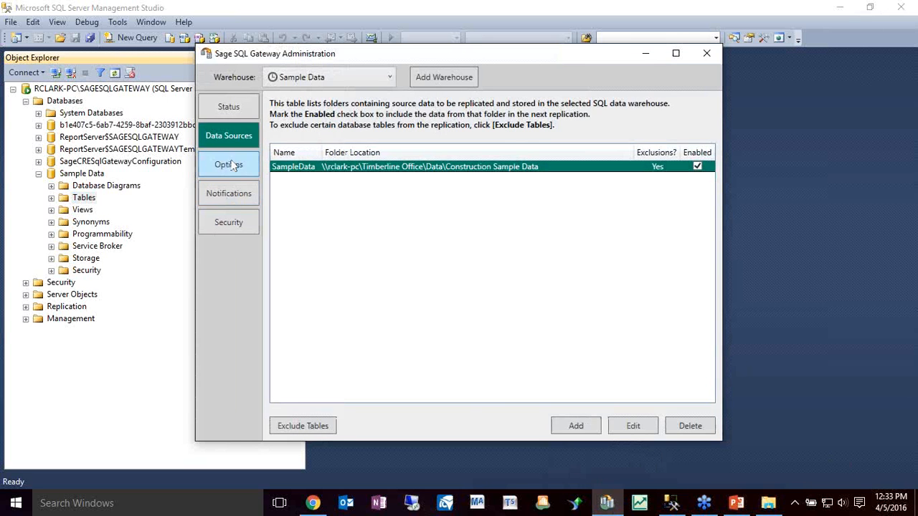
{"action": "left_click", "coordinate": [233, 222]}
{"action": "left_click", "coordinate": [350, 110]}
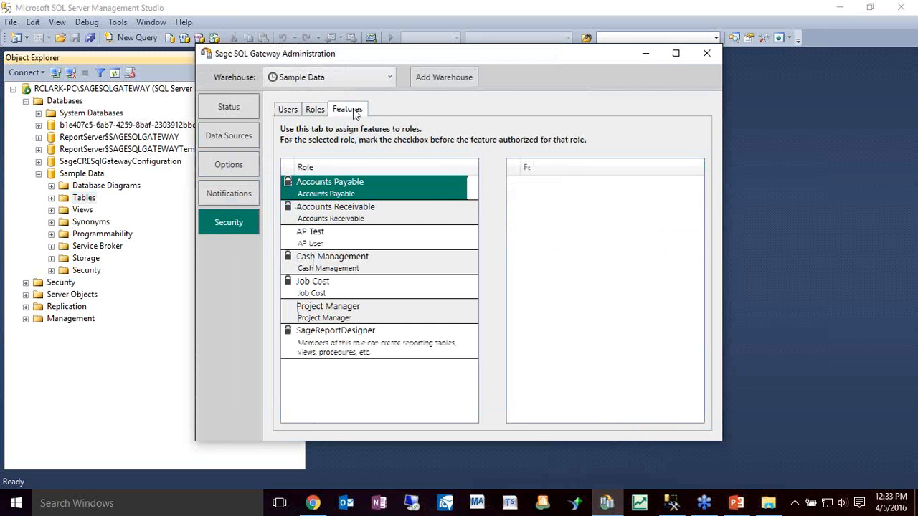
{"action": "left_click_drag", "start_coordinate": [697, 295], "coordinate": [714, 407]}
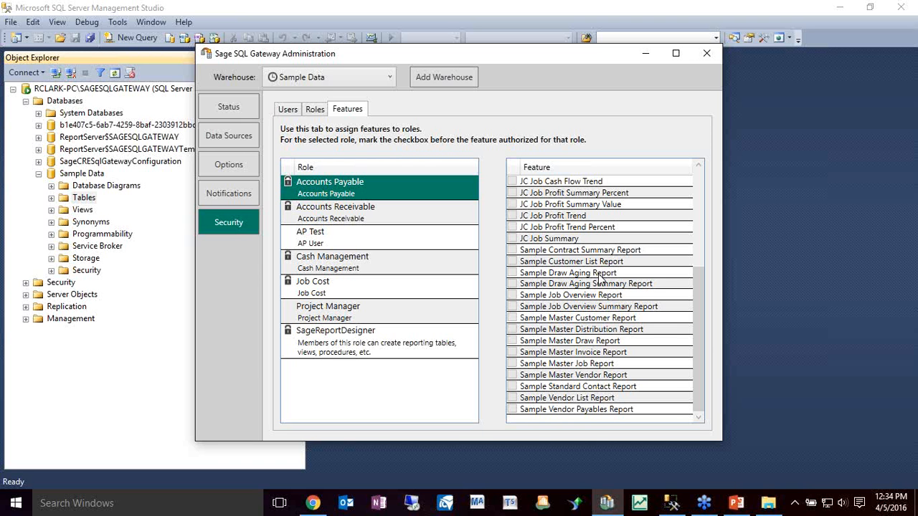
{"action": "left_click", "coordinate": [651, 53]}
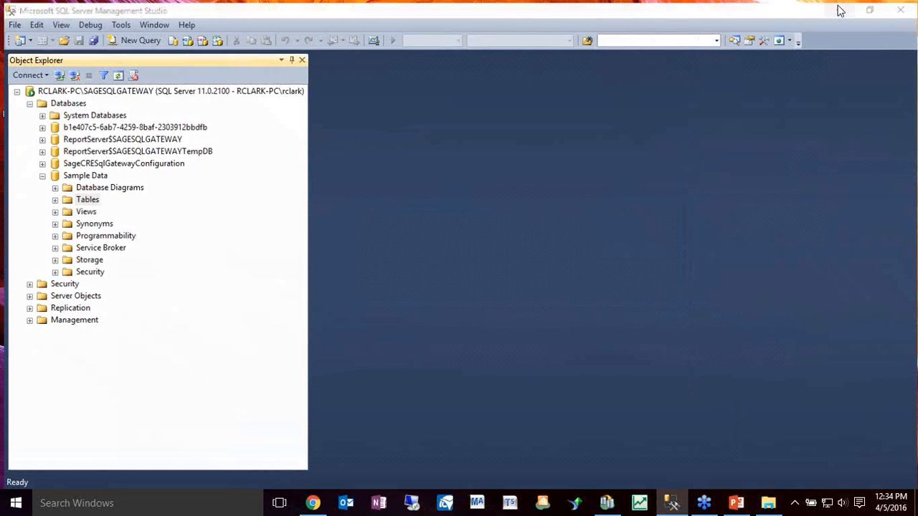
{"action": "left_click", "coordinate": [841, 8]}
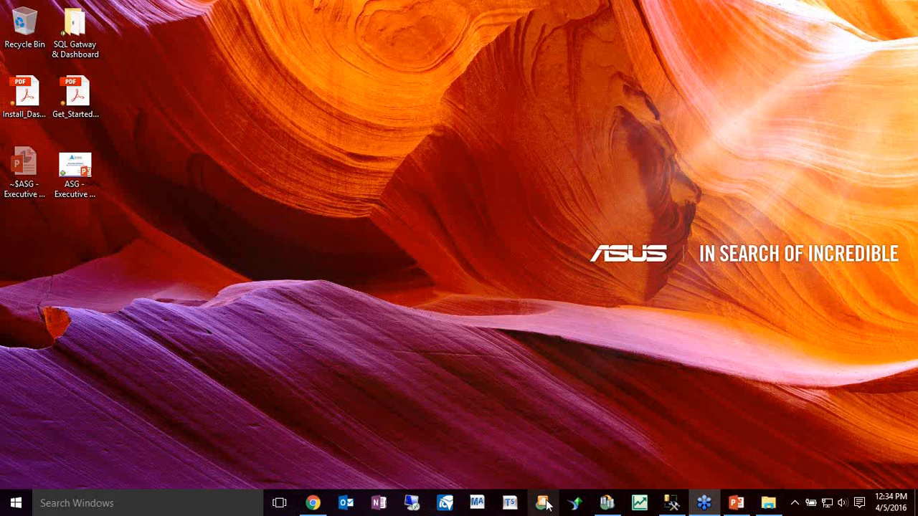
Switch to File Explorer and open C:\ProgramData\Sage\SageSQLGateway\Demo Reports for Sage 300 Construction and Real Estate
{"action": "left_click", "coordinate": [15, 501]}
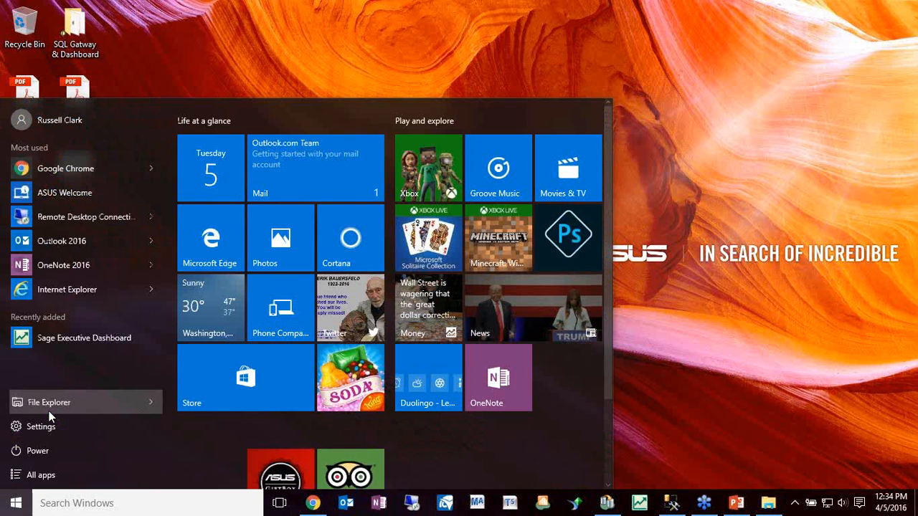
{"action": "left_click", "coordinate": [49, 411]}
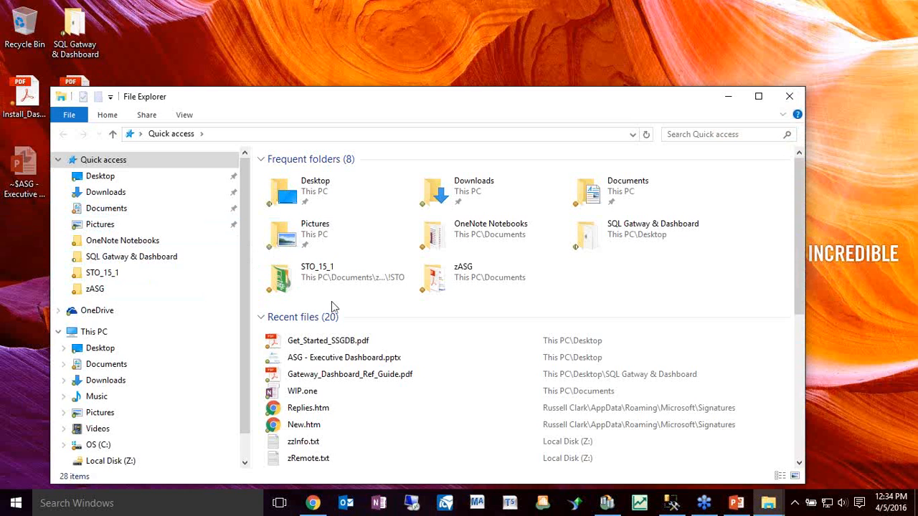
{"action": "left_click", "coordinate": [111, 449]}
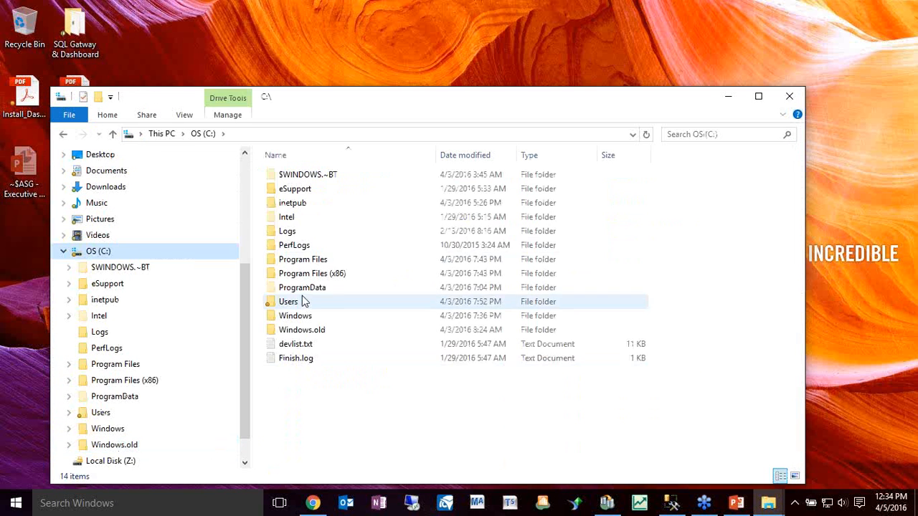
{"action": "double_click", "coordinate": [305, 296]}
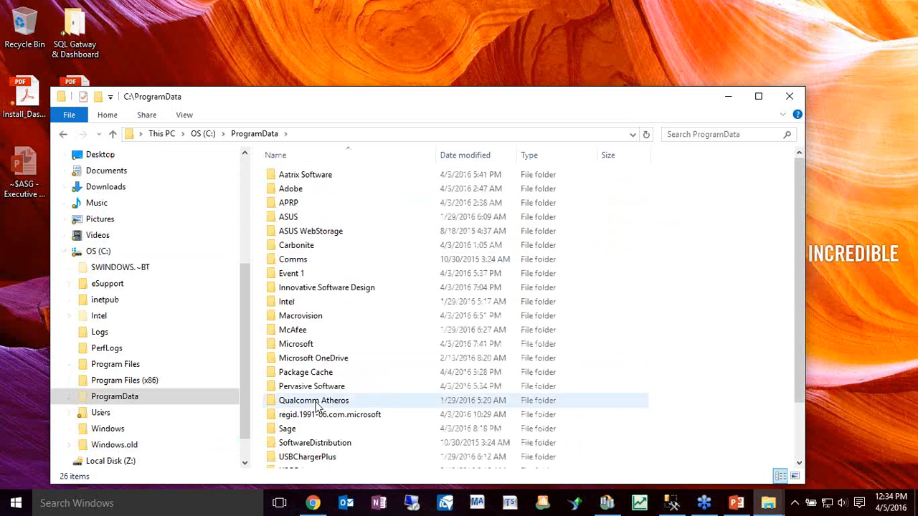
{"action": "double_click", "coordinate": [299, 434]}
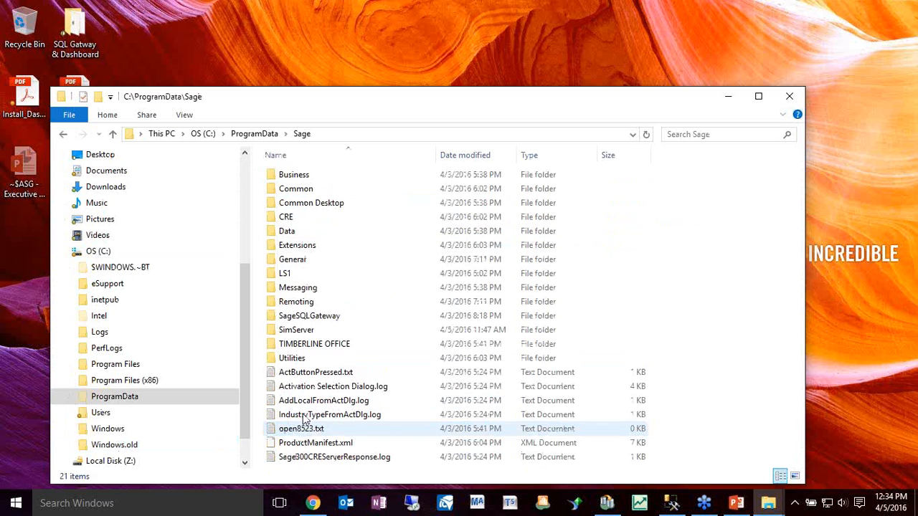
{"action": "left_click", "coordinate": [320, 323]}
{"action": "double_click", "coordinate": [321, 323]}
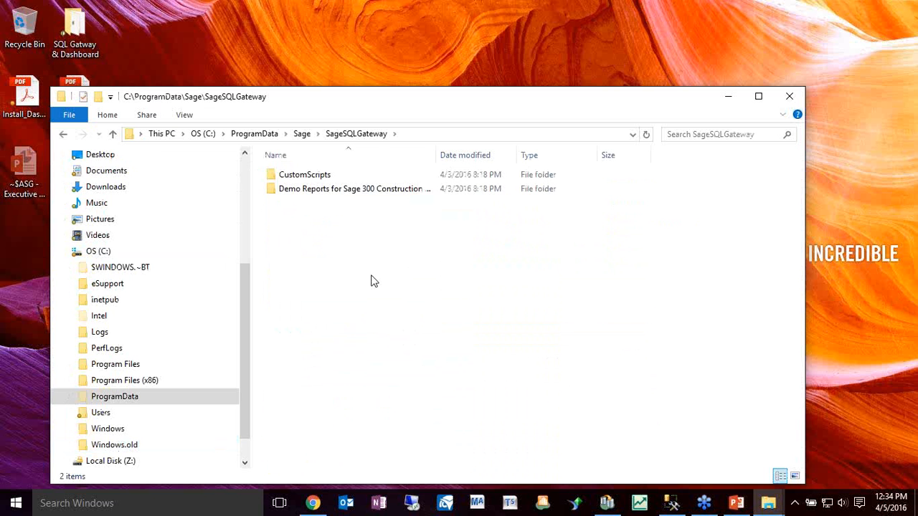
{"action": "left_click", "coordinate": [321, 194]}
{"action": "double_click", "coordinate": [321, 196]}
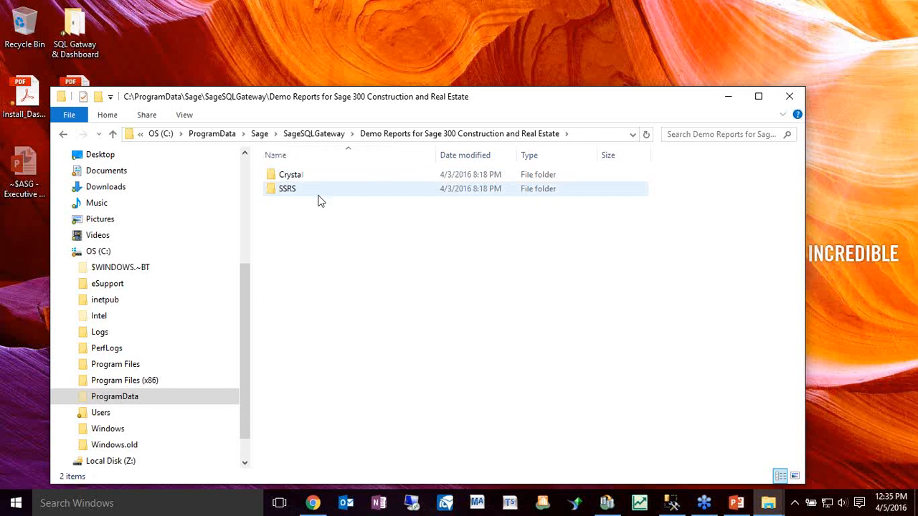
View the SSRS demo reports, select AR Aging by Job.rdl, and return to the SageSQLGateway folder
{"action": "double_click", "coordinate": [320, 194]}
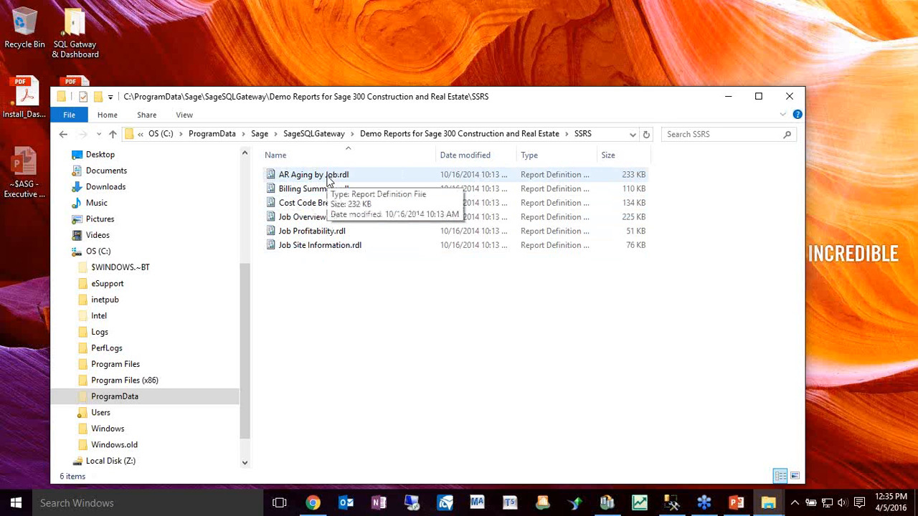
{"action": "left_click", "coordinate": [328, 180]}
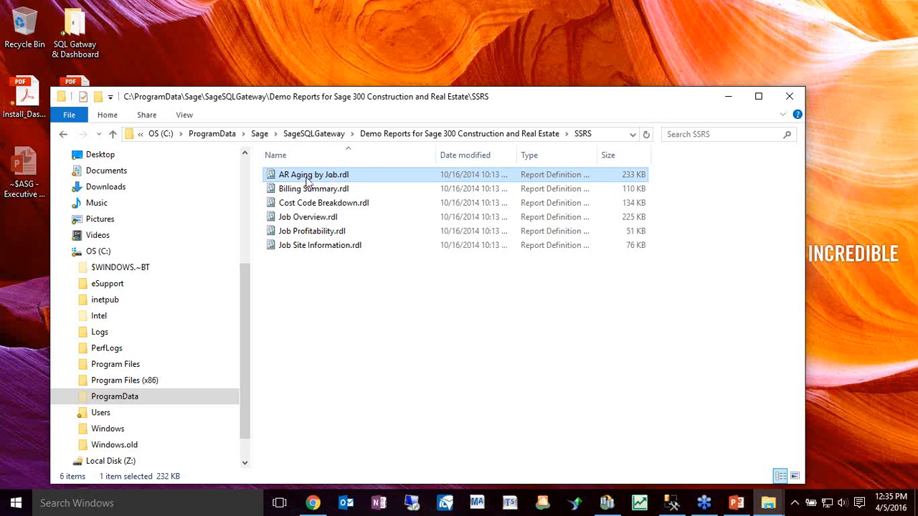
{"action": "left_click", "coordinate": [335, 135]}
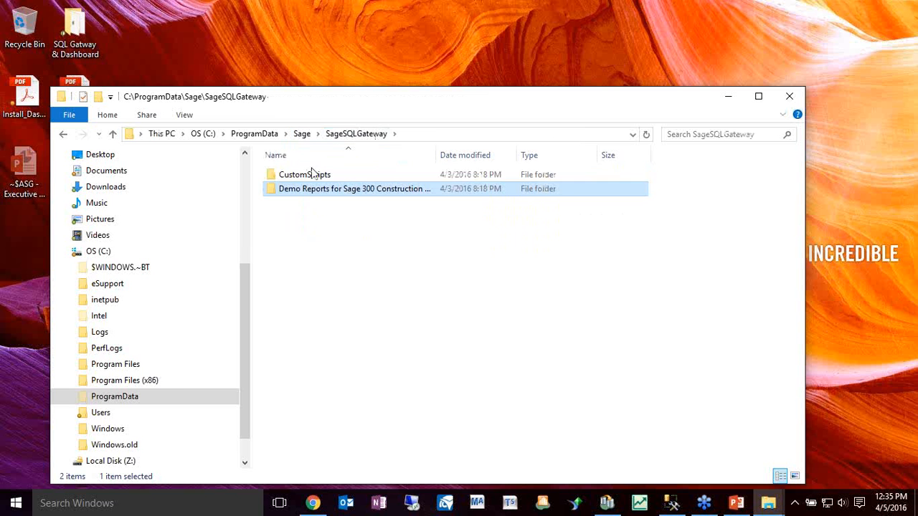
Open the Crystal demo reports folder, widen the Name column, and look through the reports from AR Aging Detail to Proj Mgr Job Overview
{"action": "double_click", "coordinate": [306, 191]}
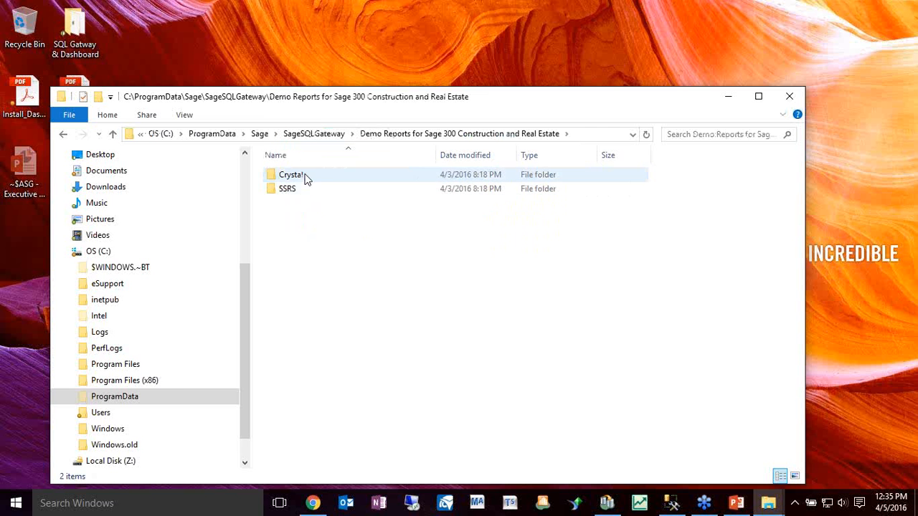
{"action": "double_click", "coordinate": [304, 177]}
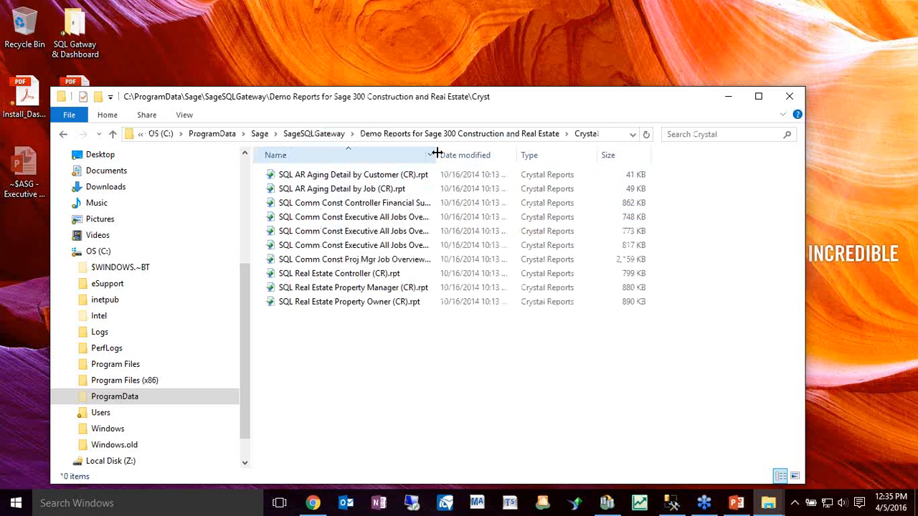
{"action": "left_click_drag", "start_coordinate": [436, 152], "coordinate": [518, 148]}
{"action": "left_click", "coordinate": [400, 177]}
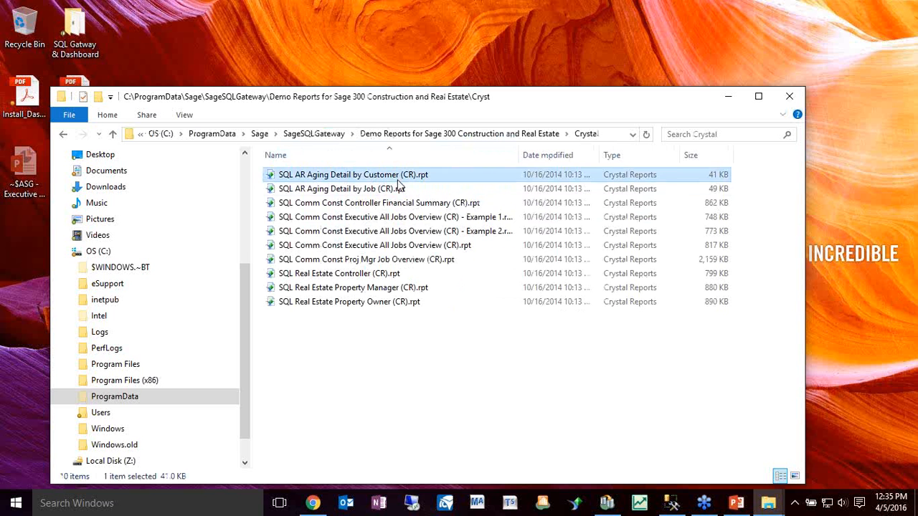
{"action": "left_click", "coordinate": [397, 191]}
{"action": "left_click", "coordinate": [402, 203]}
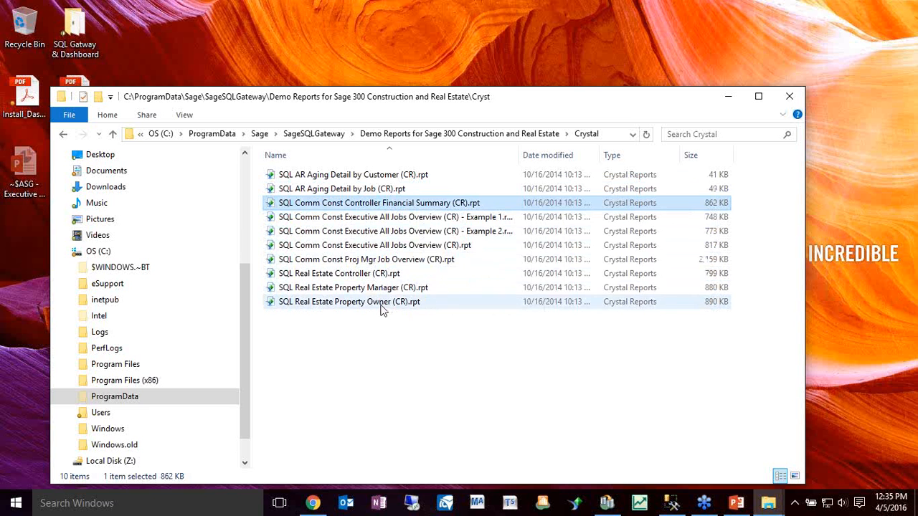
{"action": "left_click", "coordinate": [395, 261]}
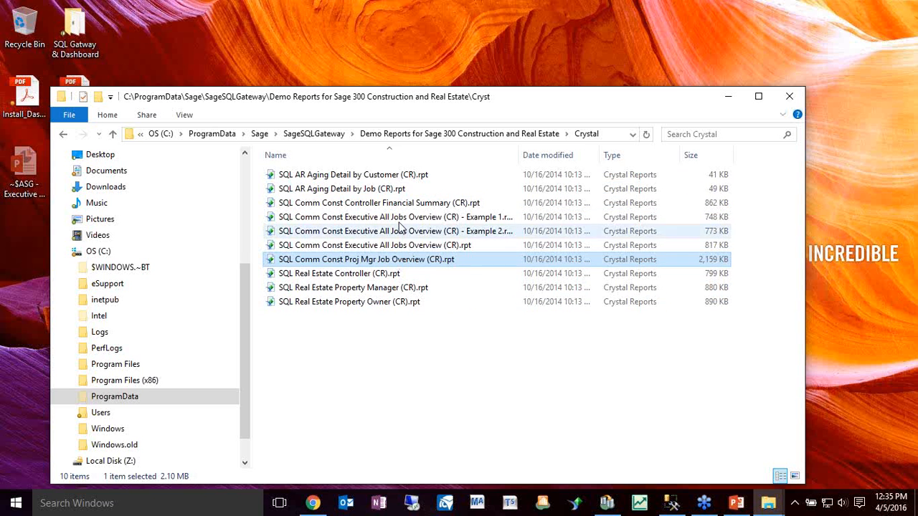
Go back up to the Sage folder, reposition the File Explorer window higher on the desktop, and minimize it
{"action": "left_click", "coordinate": [341, 137]}
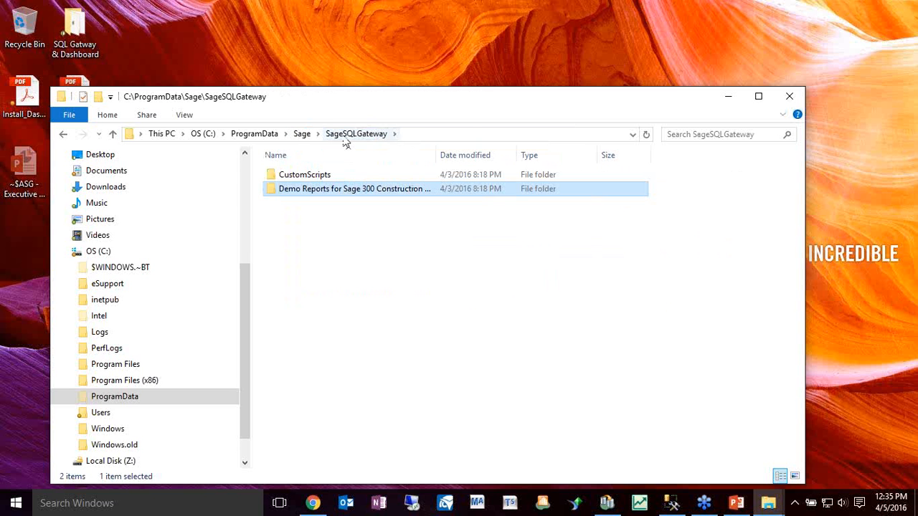
{"action": "left_click", "coordinate": [302, 135]}
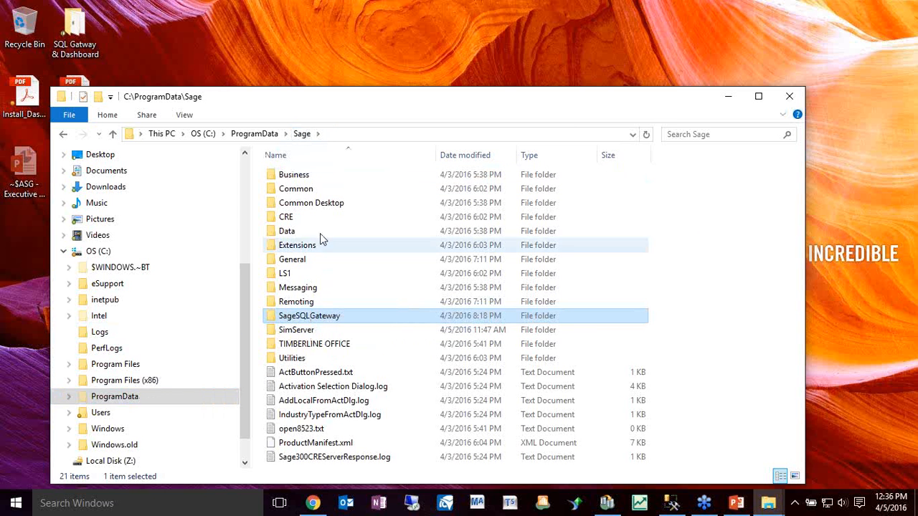
{"action": "left_click_drag", "start_coordinate": [414, 107], "coordinate": [500, 20]}
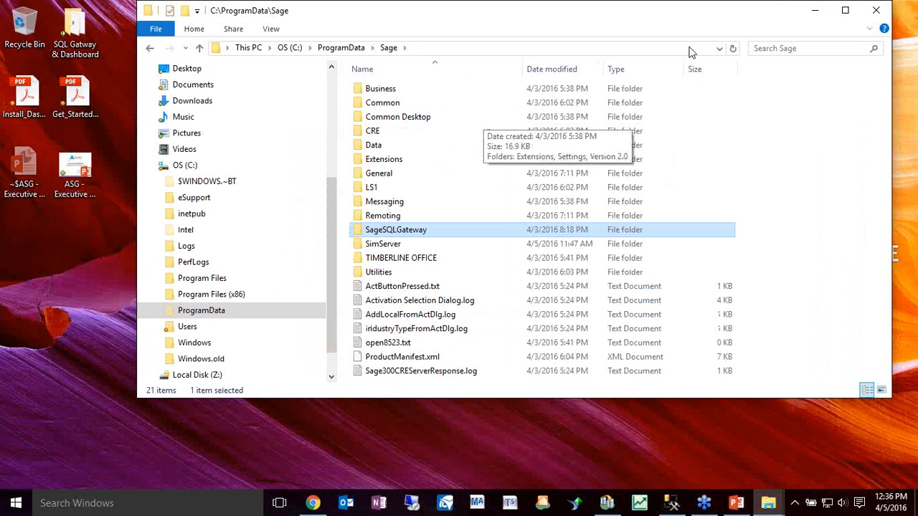
{"action": "left_click", "coordinate": [819, 16]}
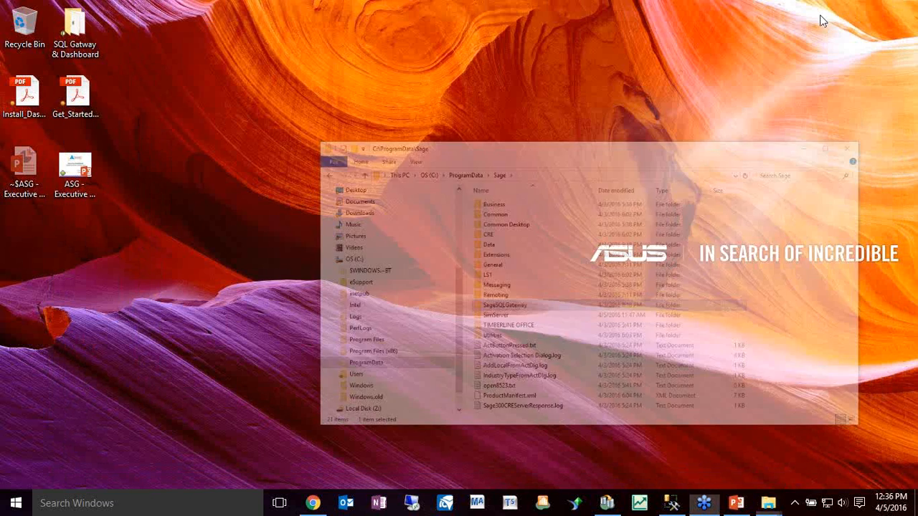